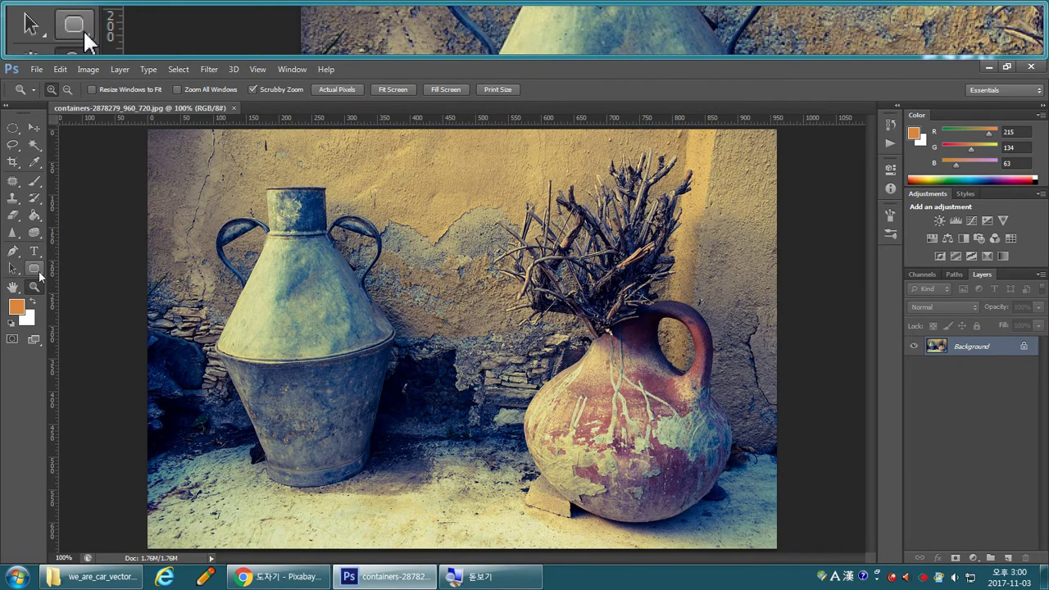
{"action": "left_click", "coordinate": [40, 273]}
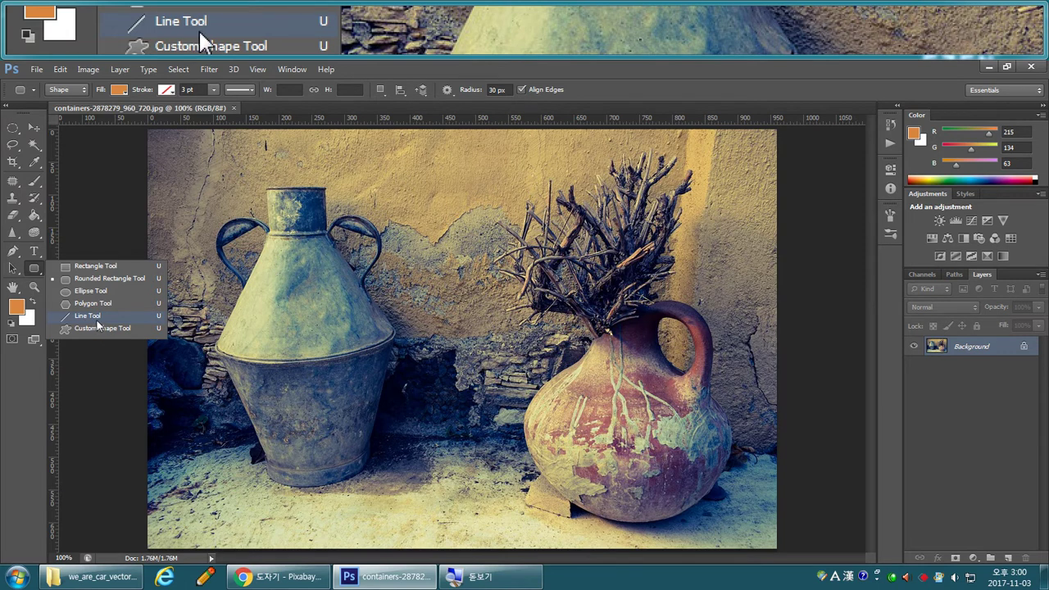
{"action": "left_click", "coordinate": [34, 267]}
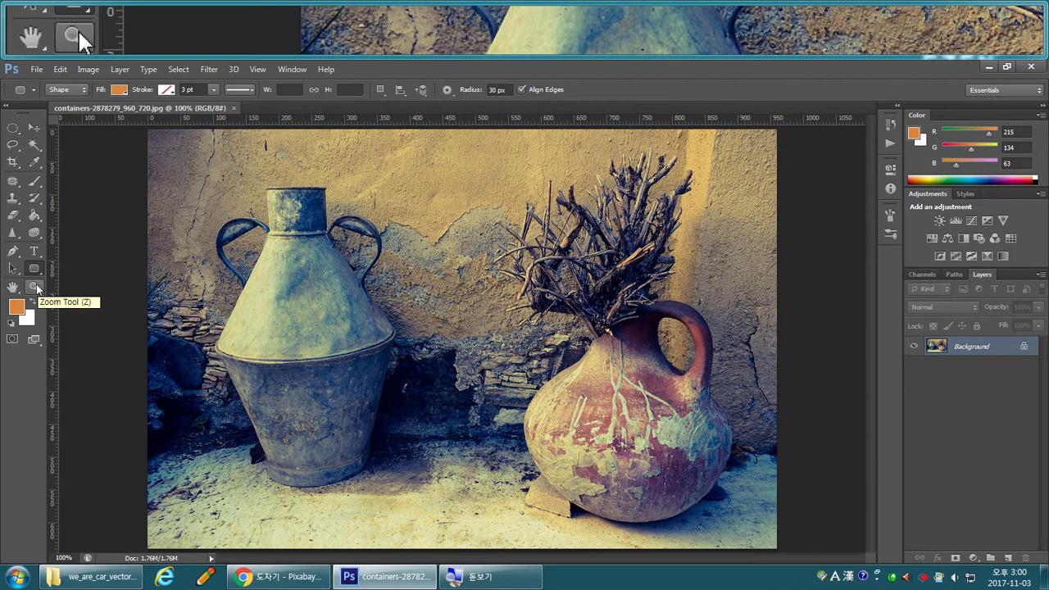
With the Pen tool in Path mode, draw a small closed triangle on the upper wall and another path across the metal container.
{"action": "left_click", "coordinate": [13, 252]}
{"action": "left_click", "coordinate": [14, 254]}
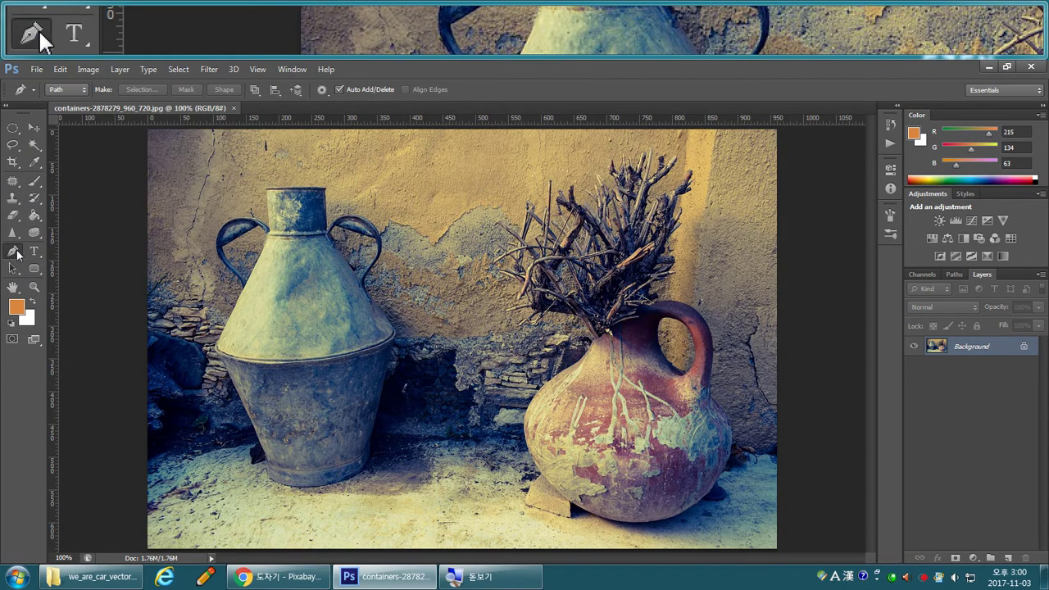
{"action": "right_click", "coordinate": [14, 254]}
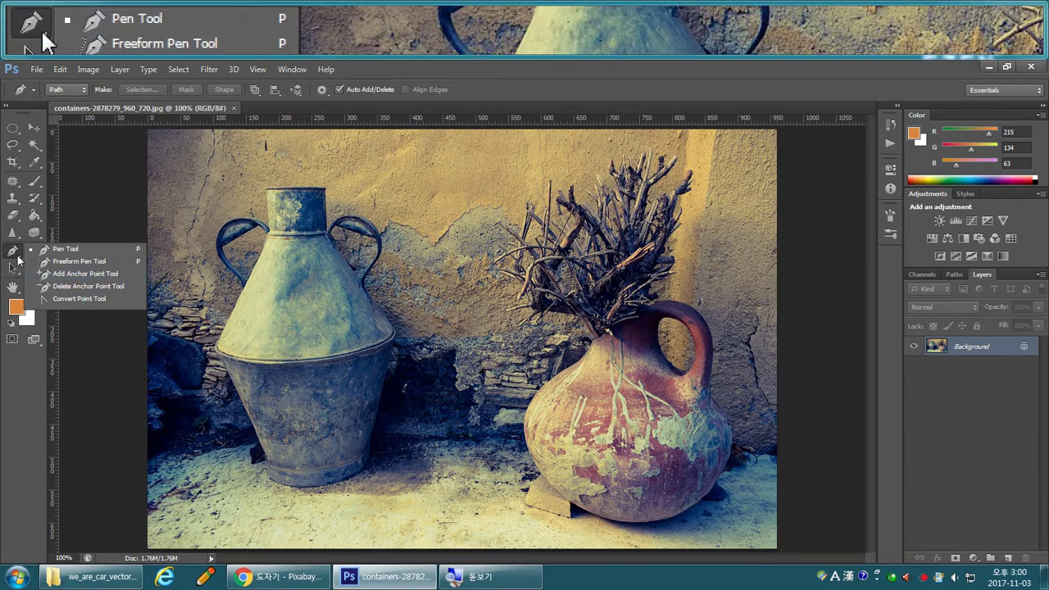
{"action": "left_click", "coordinate": [15, 255]}
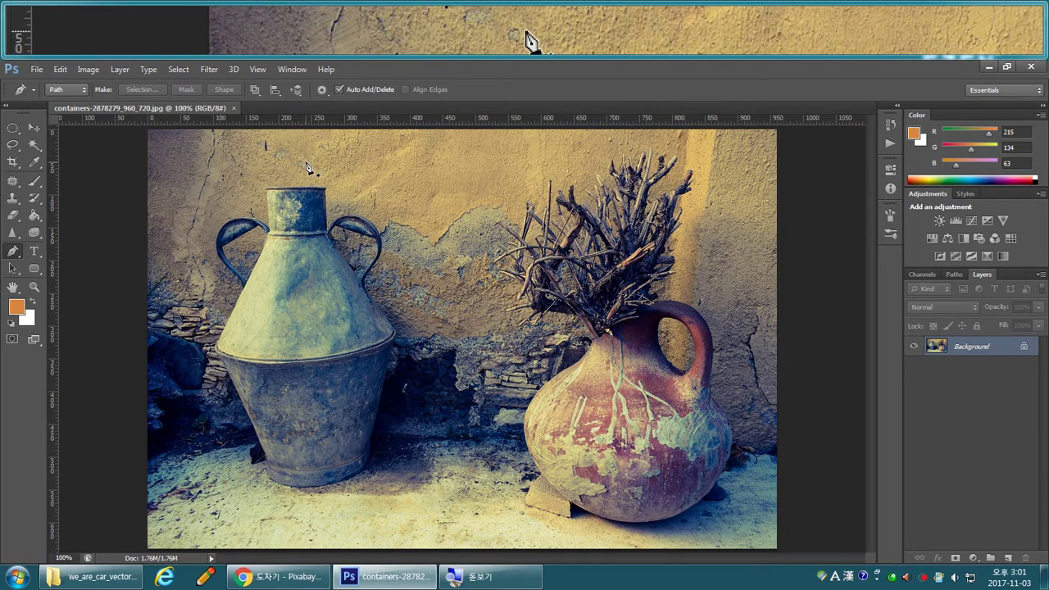
{"action": "left_click", "coordinate": [375, 152]}
{"action": "left_click", "coordinate": [422, 152]}
{"action": "left_click", "coordinate": [421, 177]}
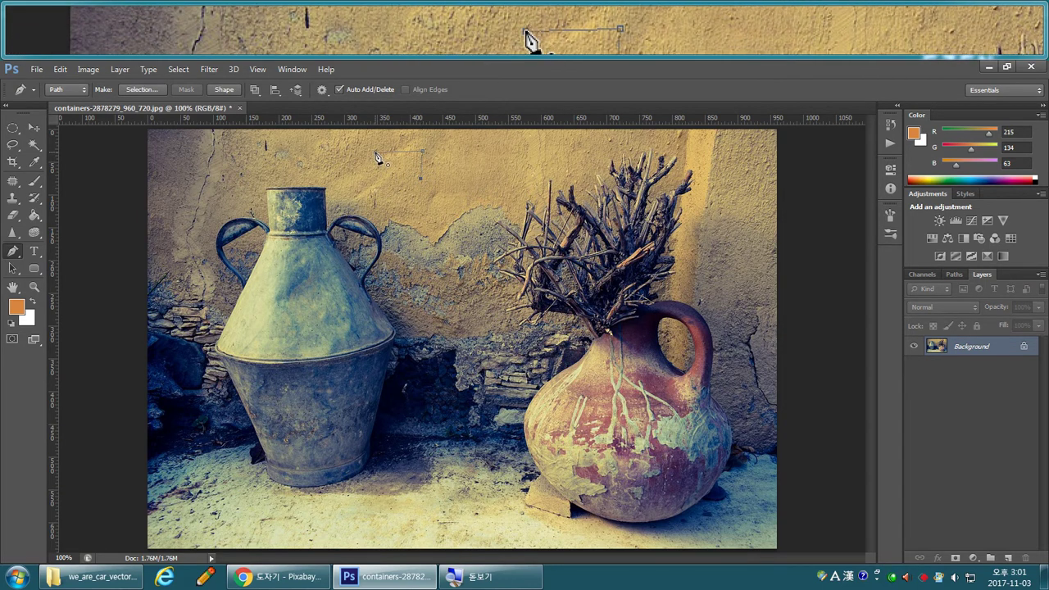
{"action": "left_click", "coordinate": [376, 153]}
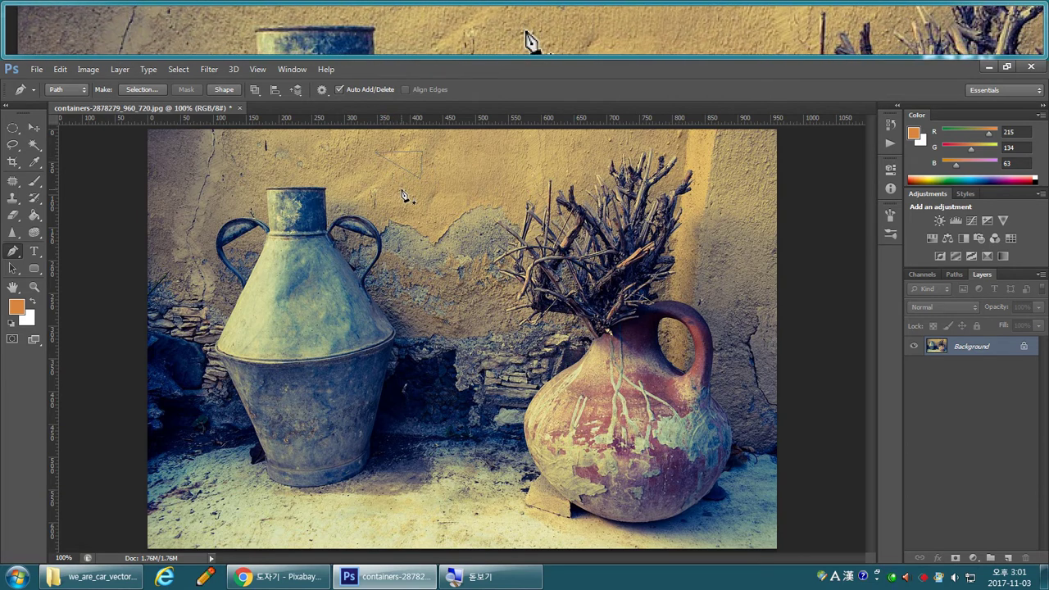
{"action": "left_click", "coordinate": [289, 384]}
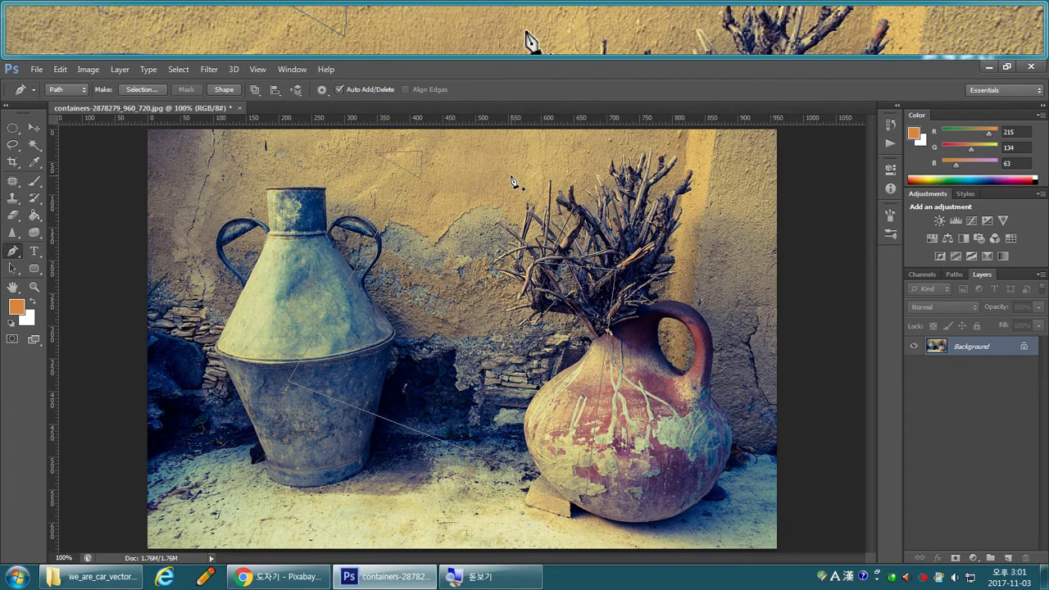
Inspect the Work Path in the document's paths by deselecting it, reselecting it to display it, and deselecting it again.
{"action": "left_click", "coordinate": [959, 276]}
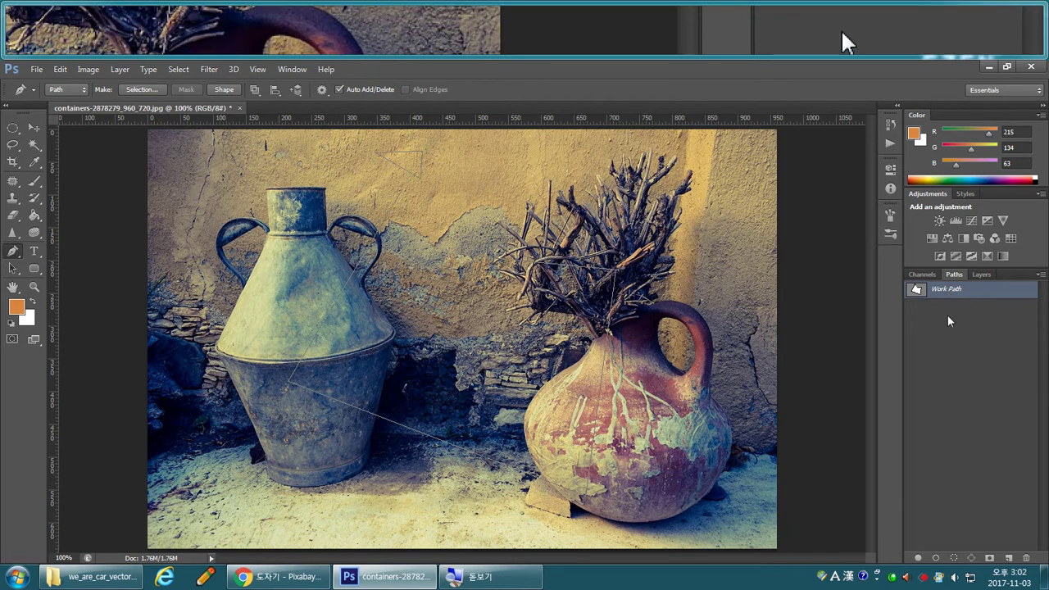
{"action": "left_click", "coordinate": [947, 316]}
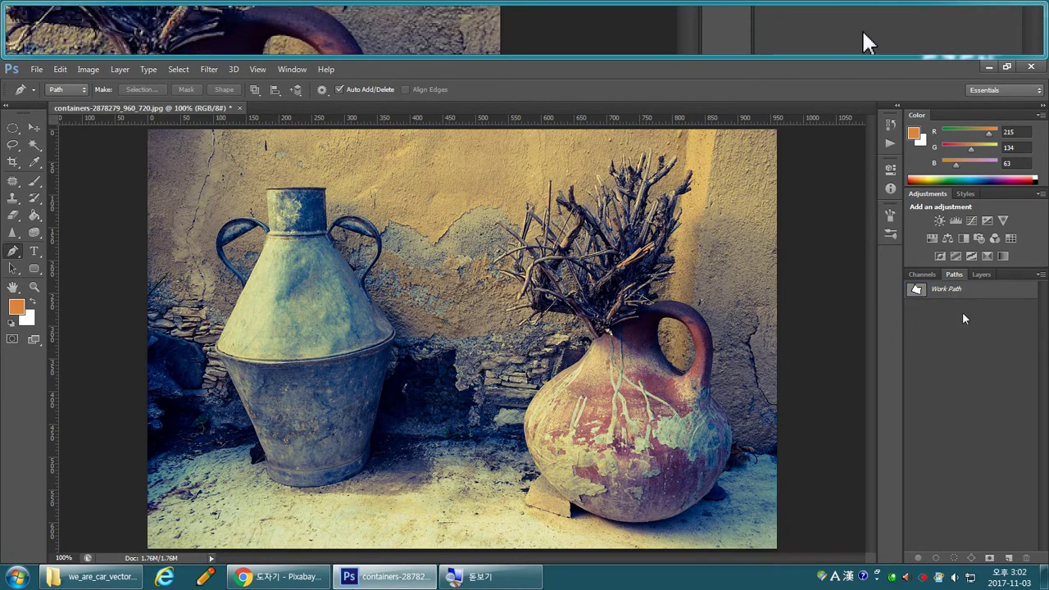
{"action": "left_click", "coordinate": [975, 293]}
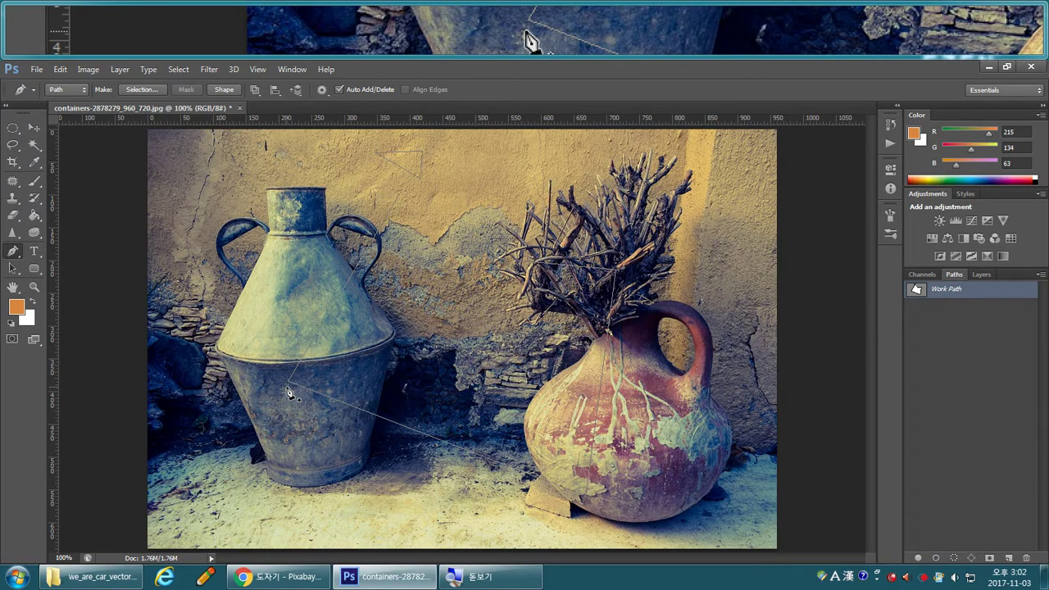
{"action": "left_click", "coordinate": [928, 361]}
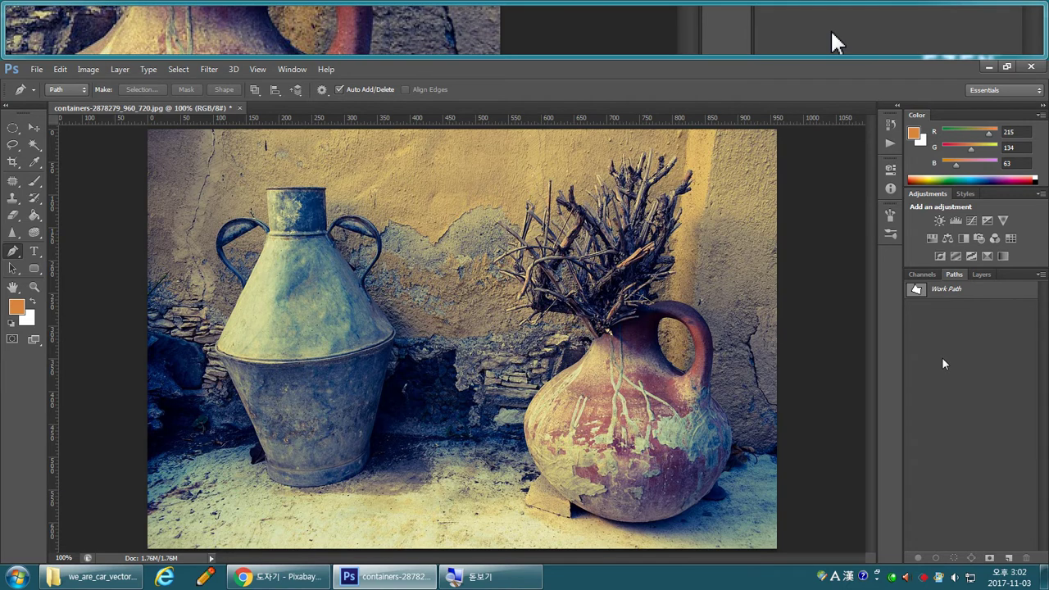
Switch the Pen tool to Shape mode and set the stroke colour to black.
{"action": "left_click", "coordinate": [83, 90]}
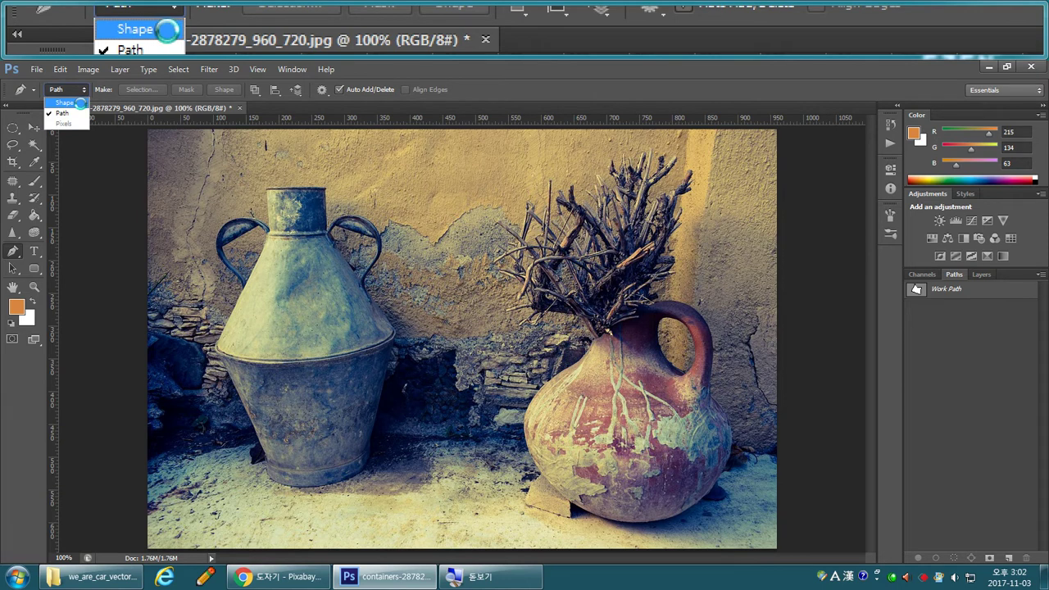
{"action": "left_click", "coordinate": [80, 103]}
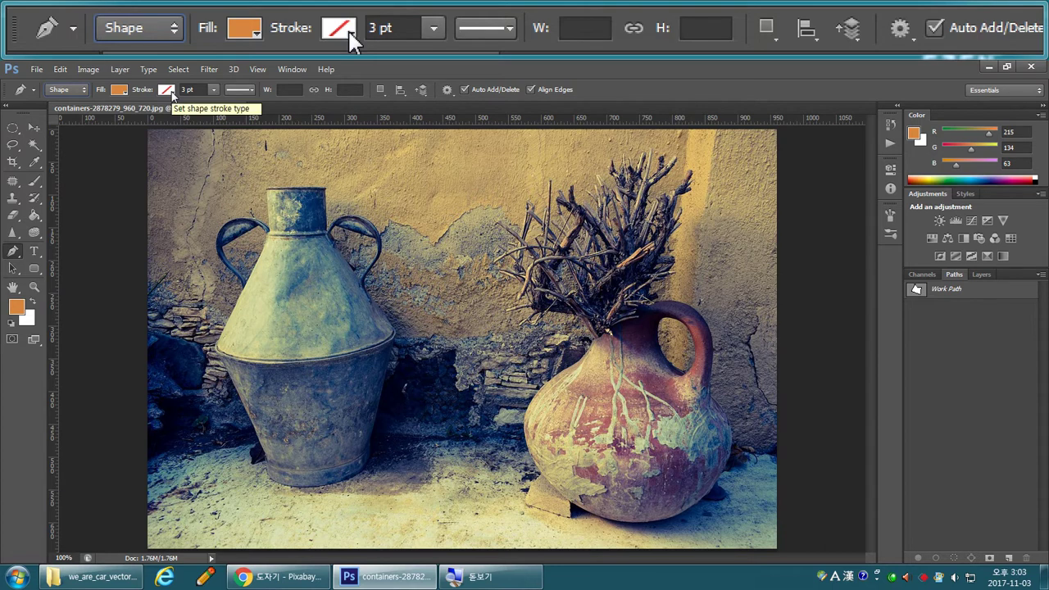
{"action": "left_click", "coordinate": [171, 92]}
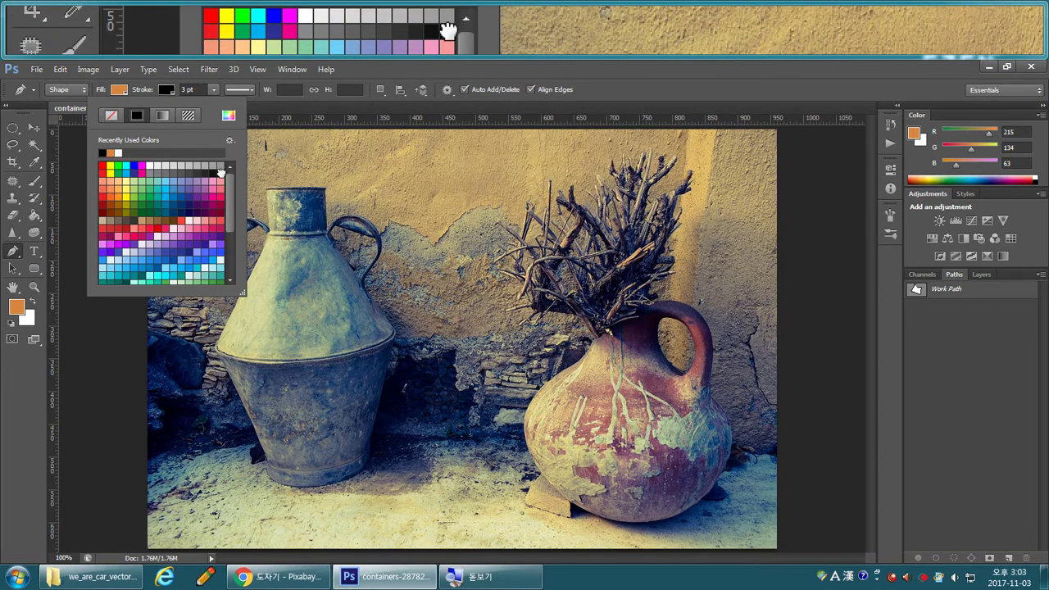
{"action": "left_click", "coordinate": [405, 70]}
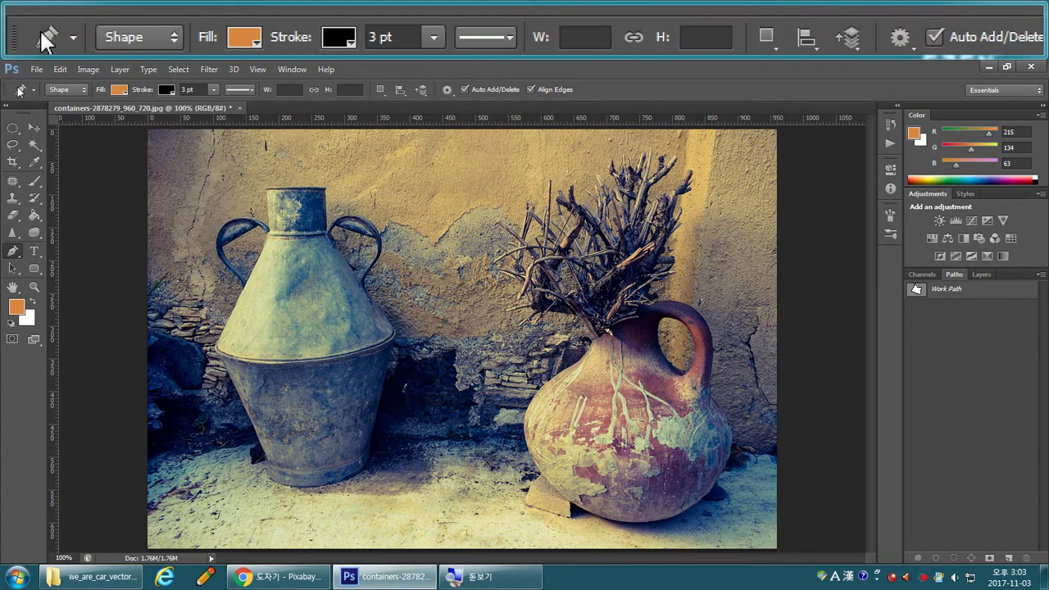
{"action": "left_click", "coordinate": [20, 90]}
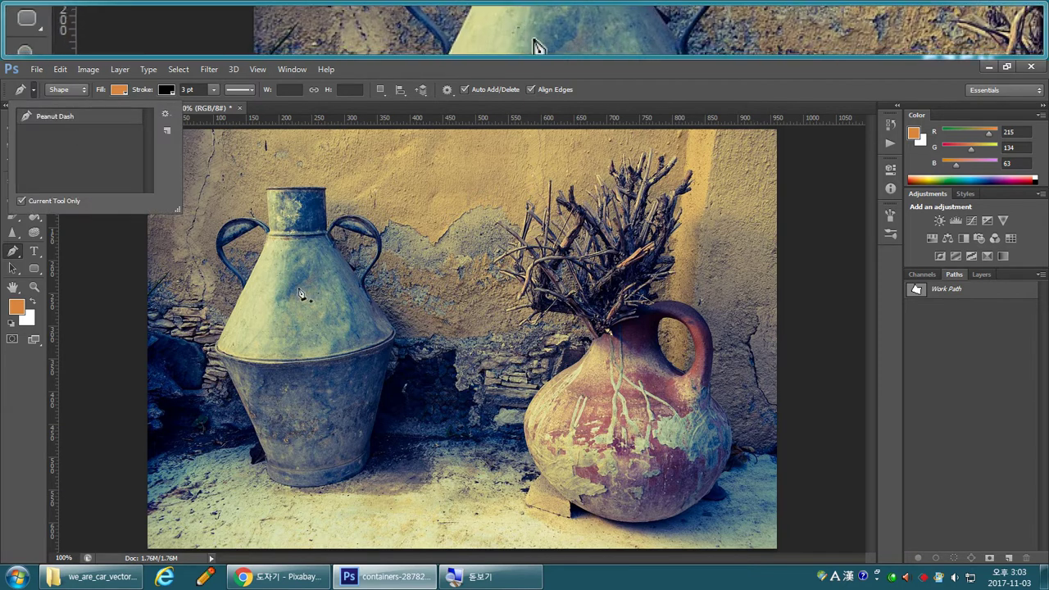
Draw a closed shape with a curved, widened top, about 149 × 195 px, on the upper part of the metal container.
{"action": "left_click", "coordinate": [278, 323]}
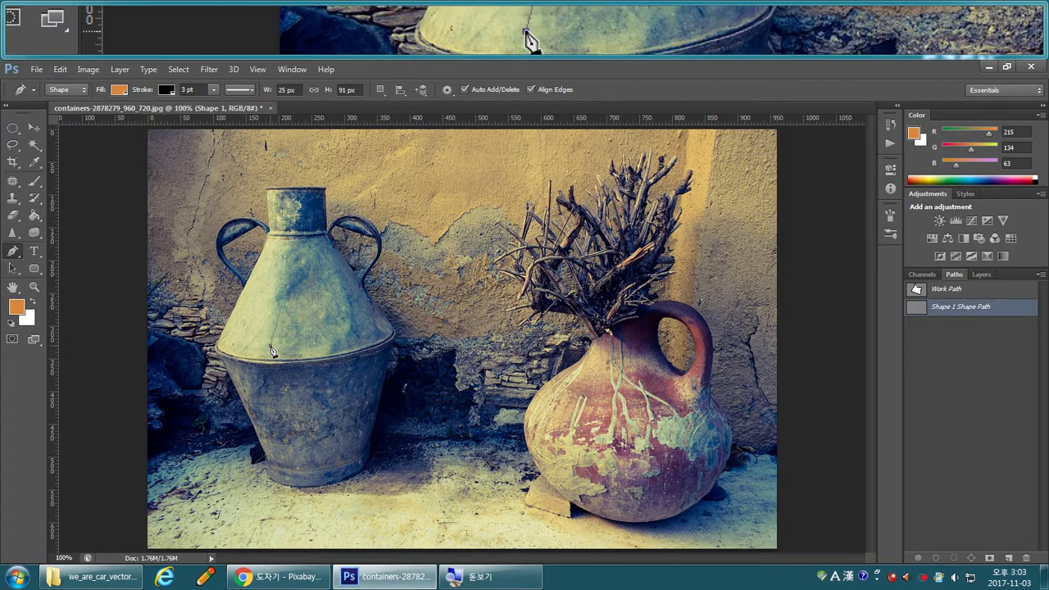
{"action": "left_click", "coordinate": [269, 346]}
{"action": "left_click", "coordinate": [339, 354]}
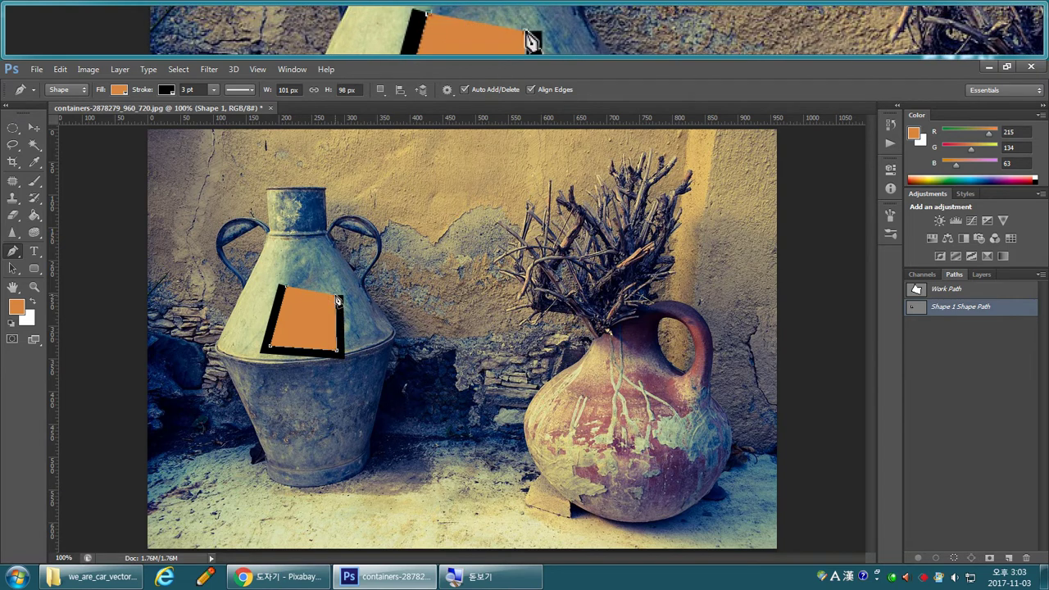
{"action": "left_click", "coordinate": [320, 223]}
{"action": "left_click_drag", "start_coordinate": [229, 217], "coordinate": [231, 218]}
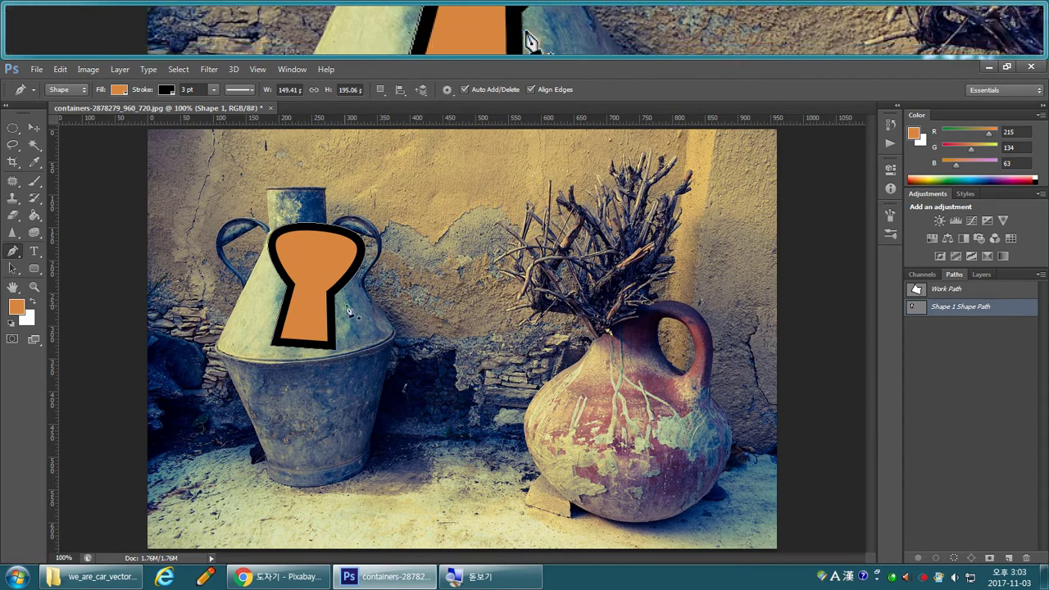
Draw a four-sided shape about 126 × 90 px to the right of the orange shape and fill it with yellow.
{"action": "left_click", "coordinate": [353, 303]}
{"action": "left_click", "coordinate": [357, 361]}
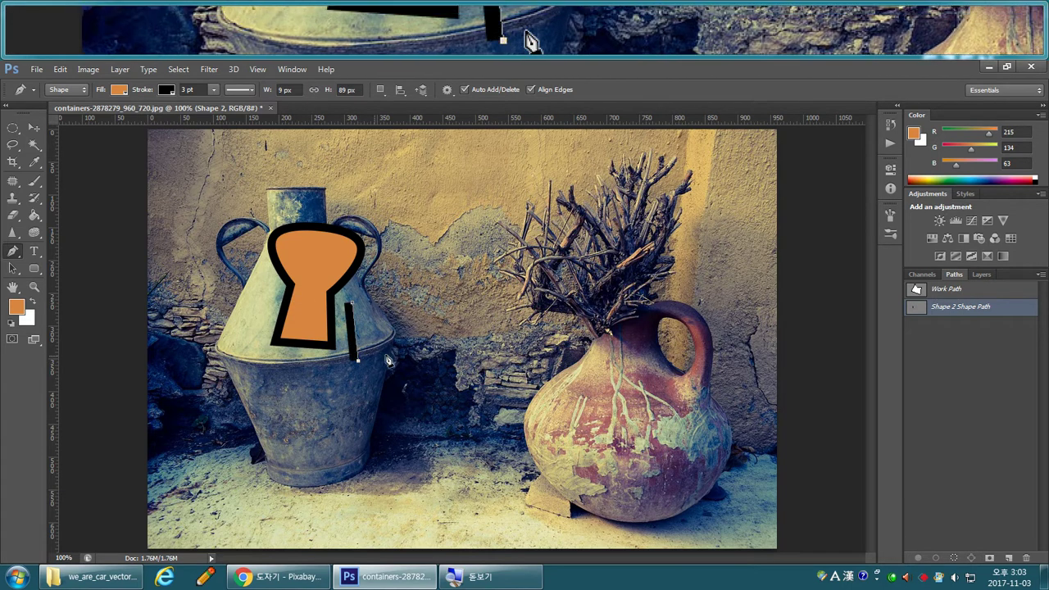
{"action": "left_click", "coordinate": [437, 353]}
{"action": "left_click", "coordinate": [432, 302]}
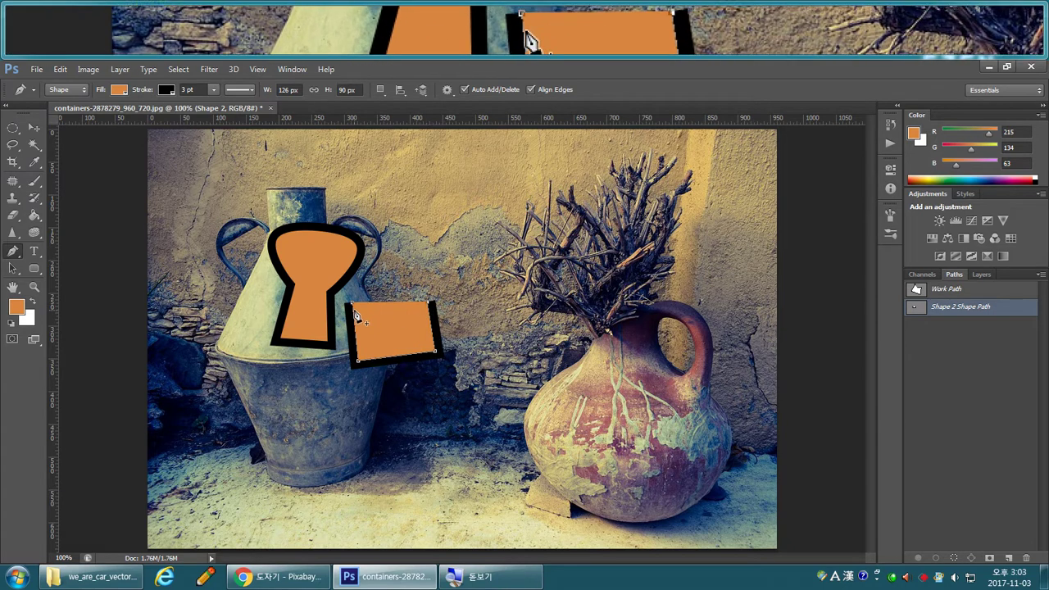
{"action": "left_click", "coordinate": [354, 305]}
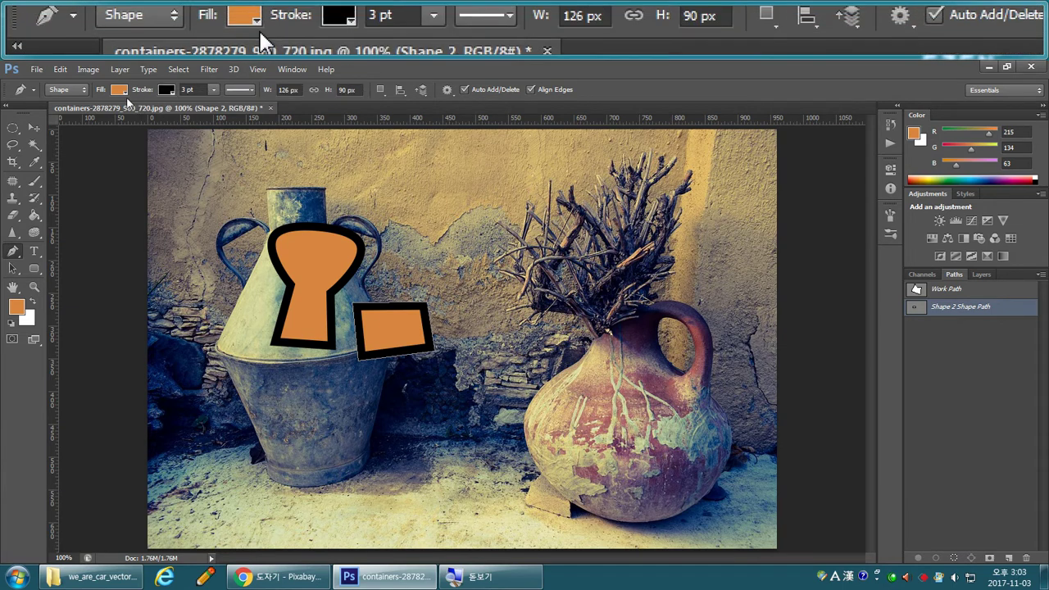
{"action": "left_click", "coordinate": [121, 89]}
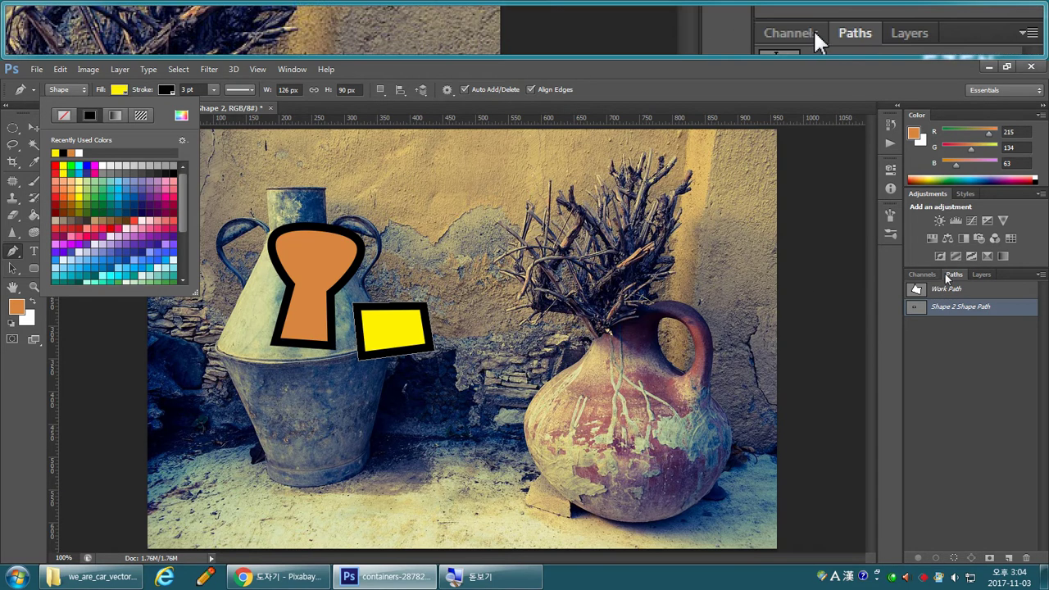
Compare the two shape layers, make the yellow shape's layer active, and set its stroke width to 3.69 pt.
{"action": "left_click", "coordinate": [983, 275]}
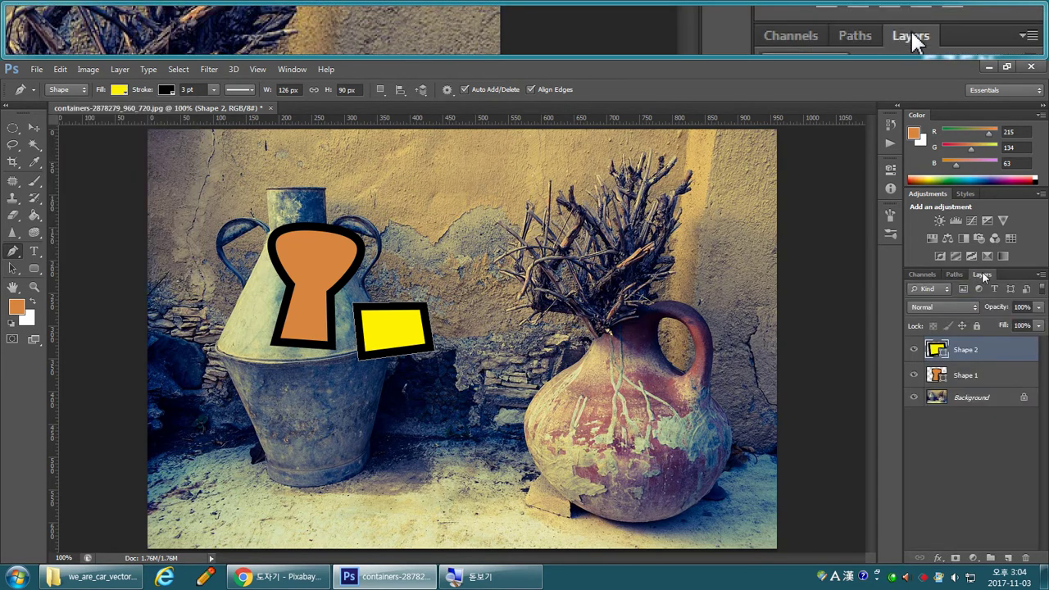
{"action": "left_click", "coordinate": [983, 375]}
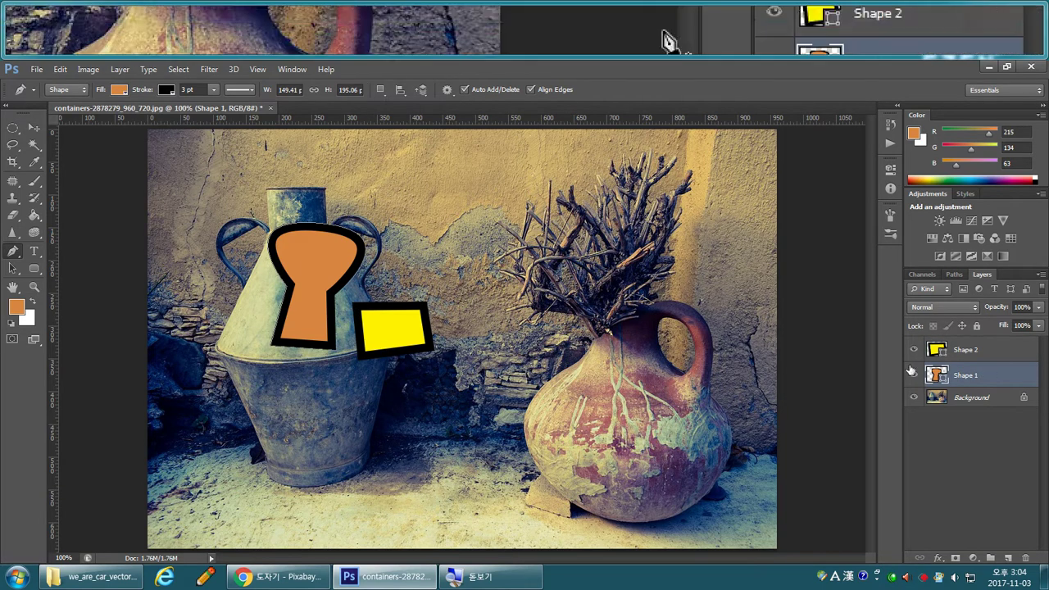
{"action": "left_click", "coordinate": [979, 350]}
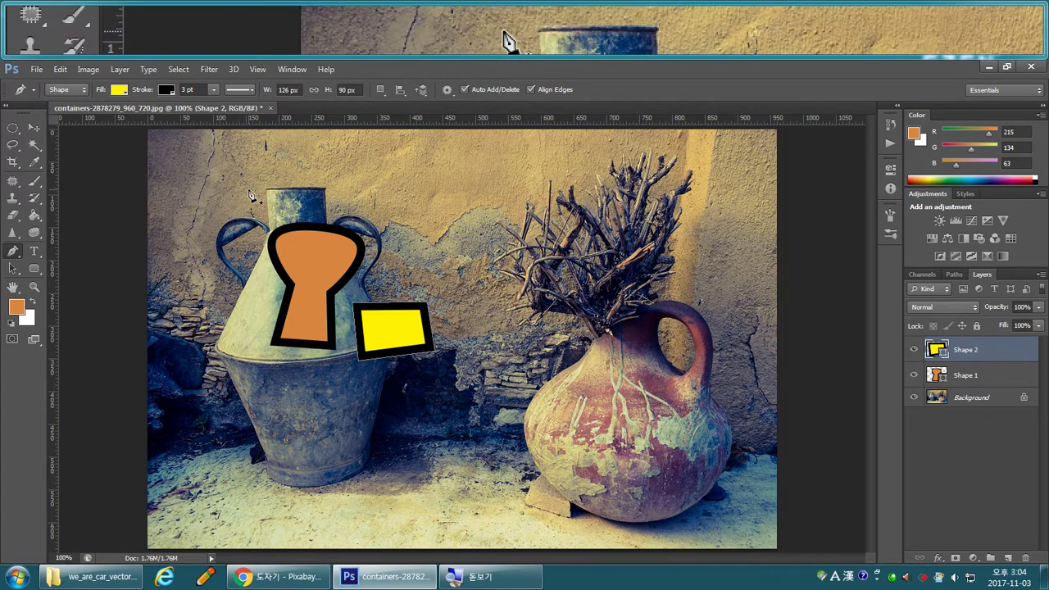
{"action": "left_click", "coordinate": [213, 90]}
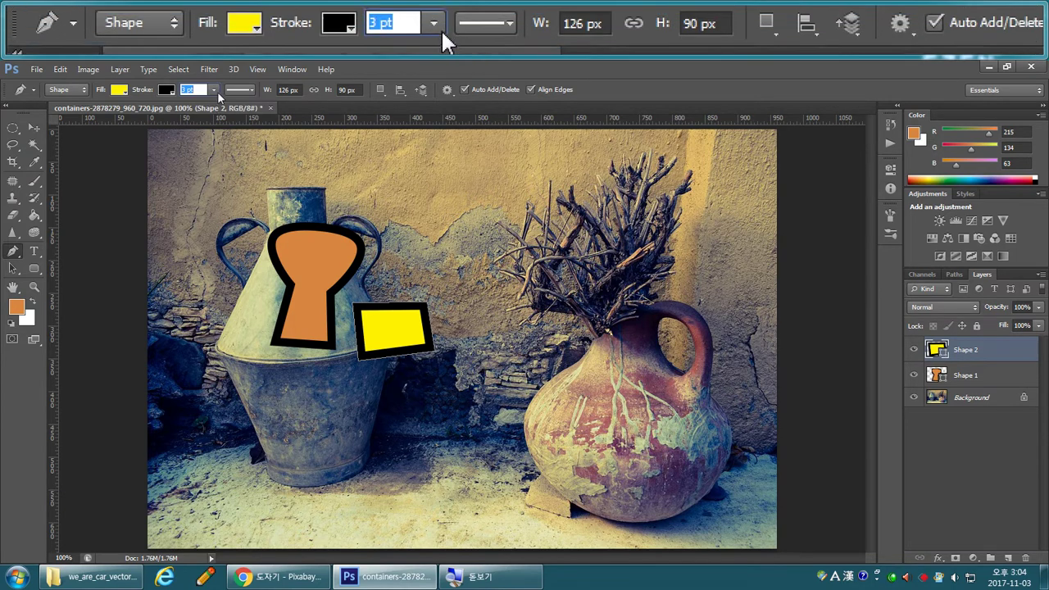
{"action": "mouse_move", "coordinate": [217, 101]}
{"action": "left_mouse_down"}
{"action": "mouse_move", "coordinate": [241, 105]}
{"action": "mouse_move", "coordinate": [215, 106]}
{"action": "left_mouse_up"}
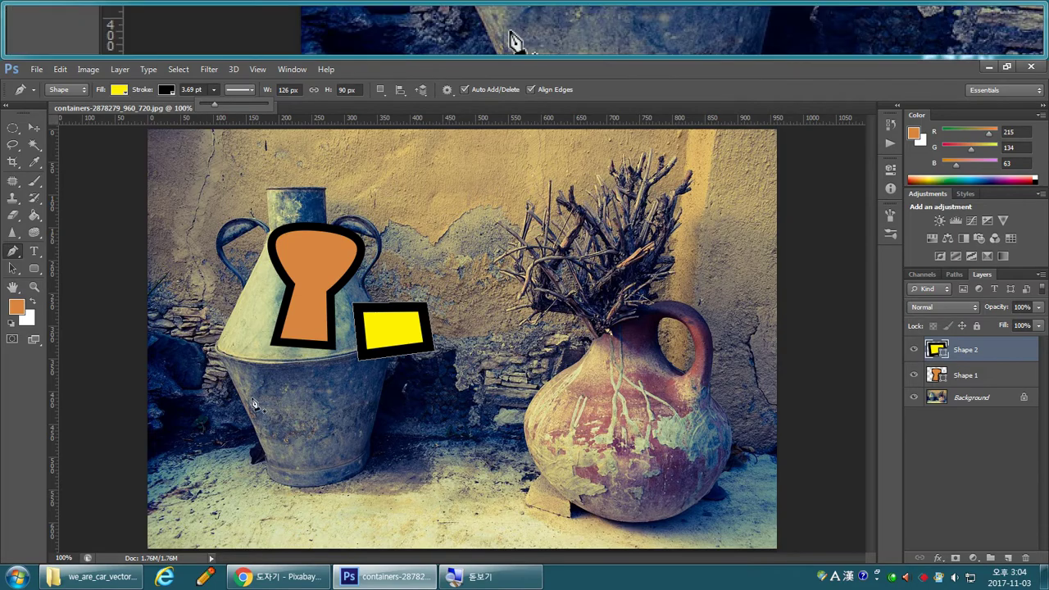
On the Shape 1 layer, move the orange shape's lower-left anchor point outward and down with the Direct Selection tool, then deselect the path.
{"action": "left_click", "coordinate": [34, 287]}
{"action": "left_click_drag", "start_coordinate": [275, 327], "coordinate": [299, 347]}
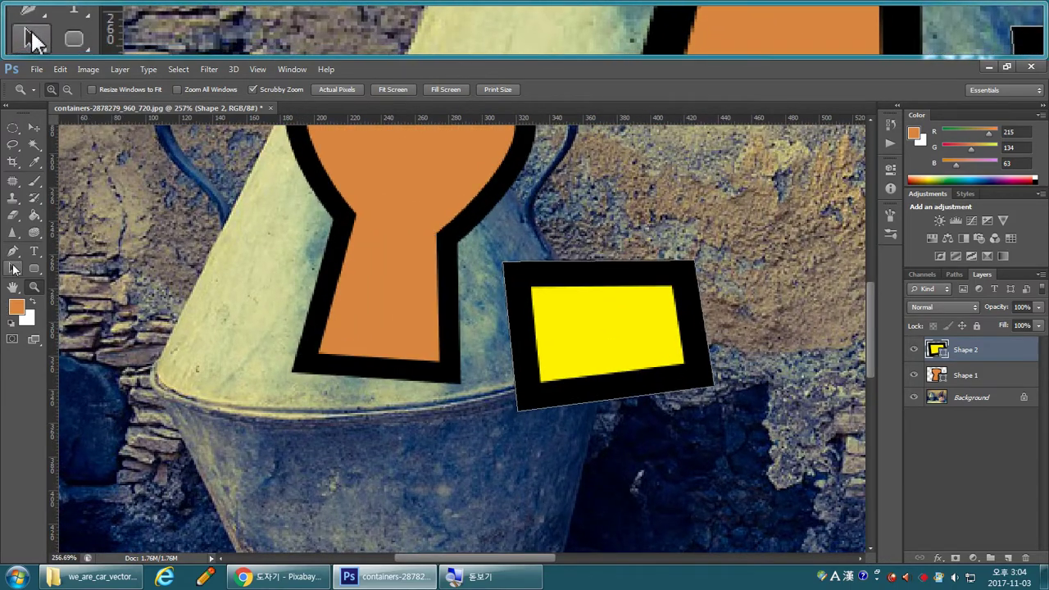
{"action": "left_click", "coordinate": [12, 268]}
{"action": "left_click", "coordinate": [49, 279]}
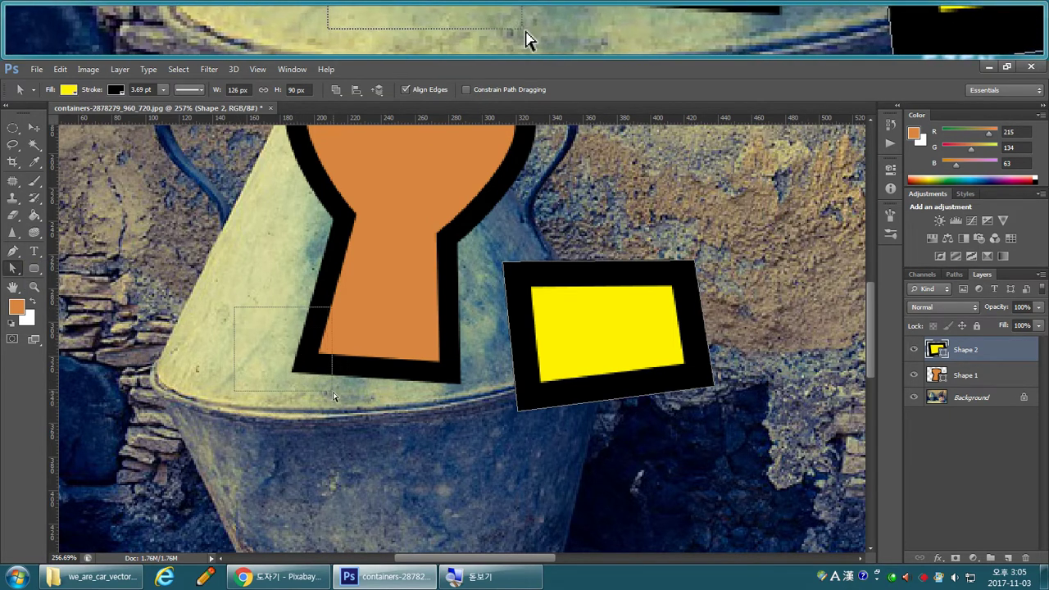
{"action": "left_click", "coordinate": [976, 375]}
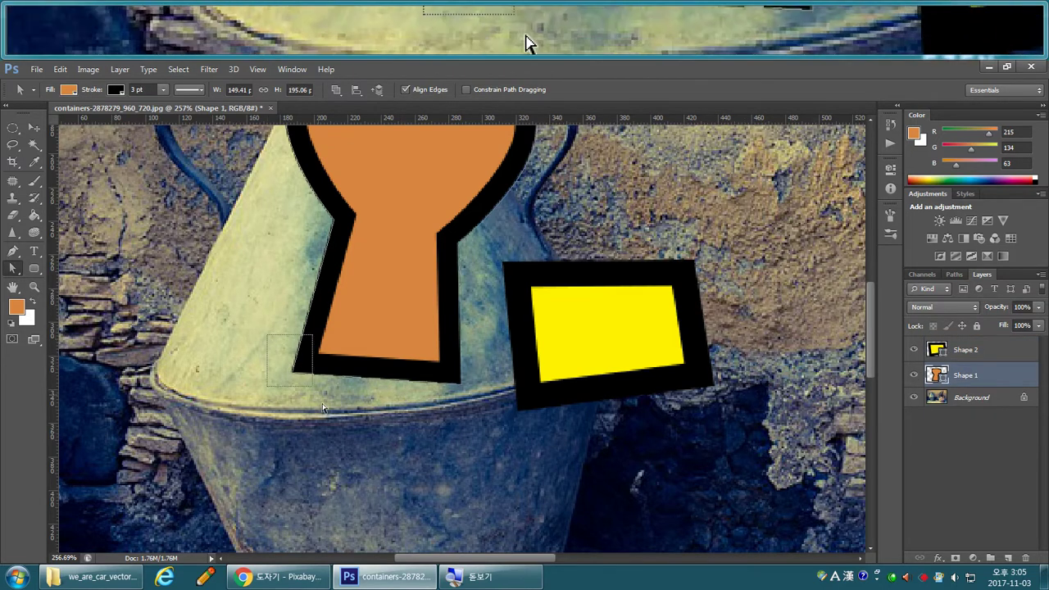
{"action": "left_click_drag", "start_coordinate": [293, 373], "coordinate": [214, 400]}
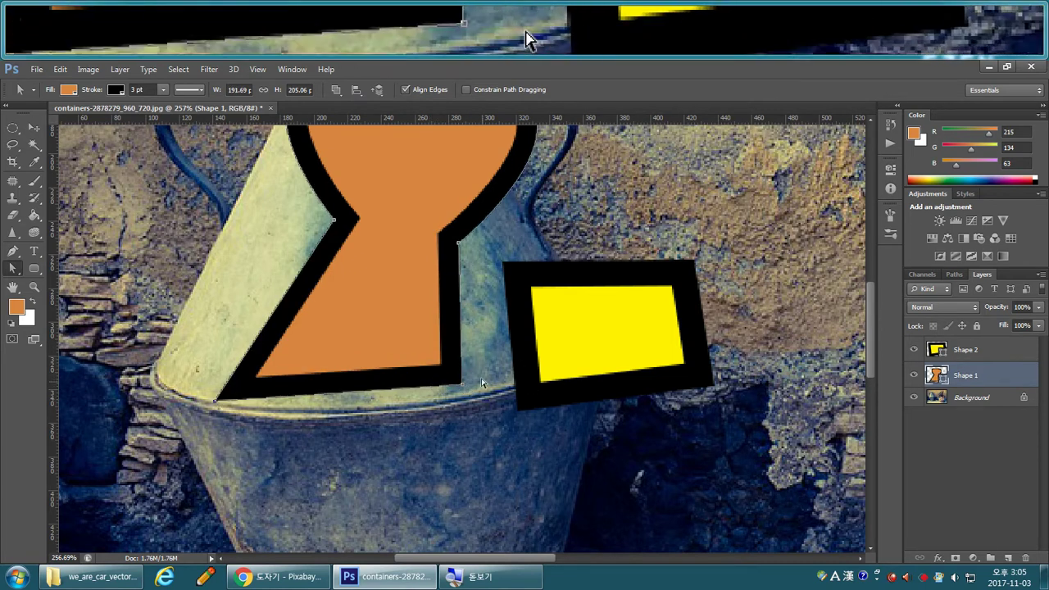
{"action": "left_click_drag", "start_coordinate": [502, 366], "coordinate": [584, 464]}
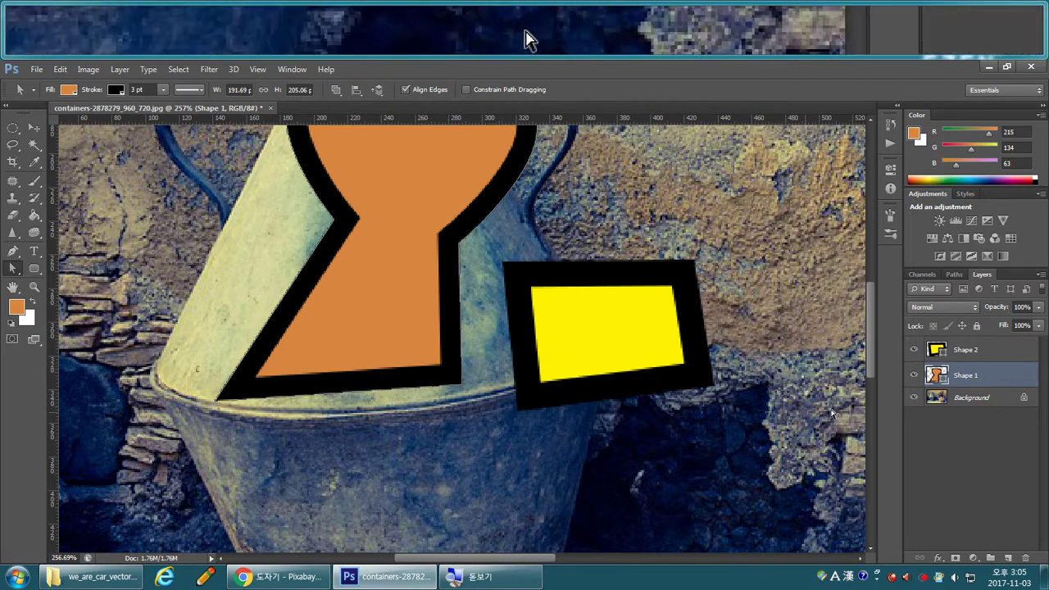
Make the yellow shape's layer active and examine the available path operations for combining, subtracting, intersecting and merging shapes.
{"action": "left_click", "coordinate": [969, 352]}
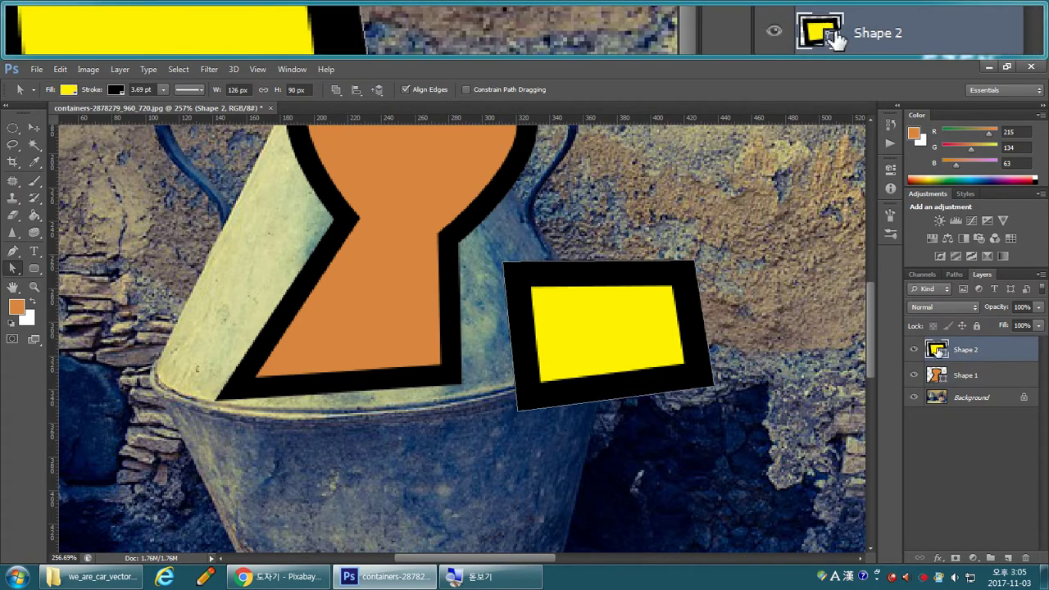
{"action": "left_click", "coordinate": [339, 96]}
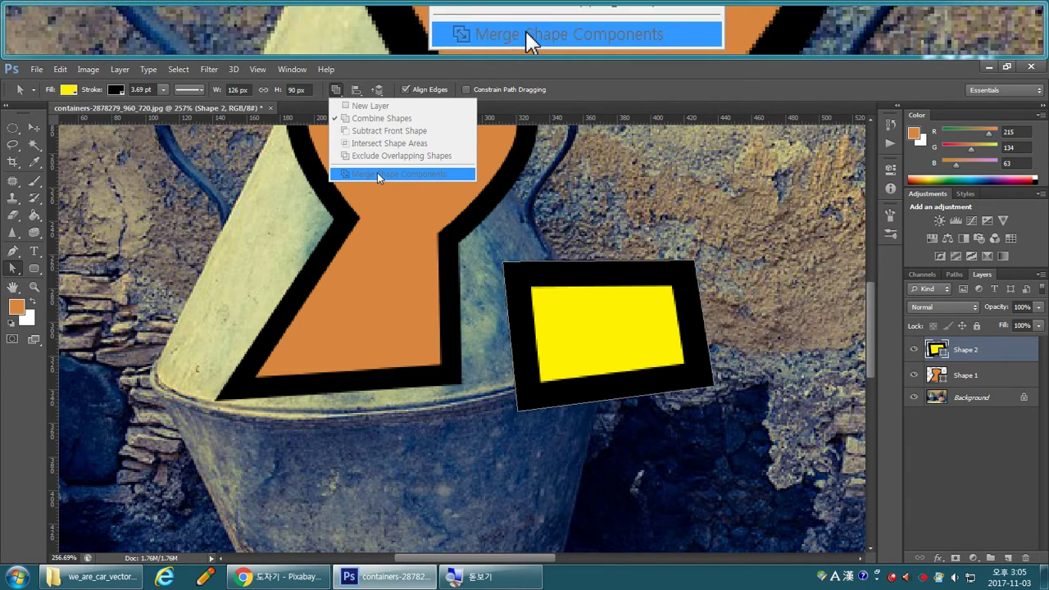
{"action": "left_click", "coordinate": [384, 68]}
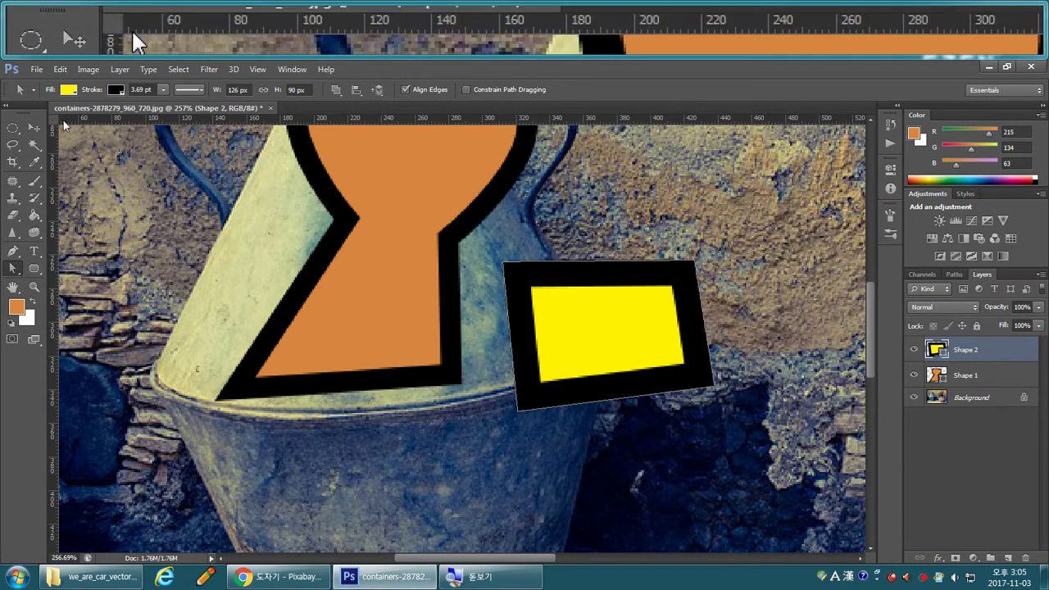
Switch to the Pen tool and set its mode from Shape to Path.
{"action": "left_click", "coordinate": [13, 251]}
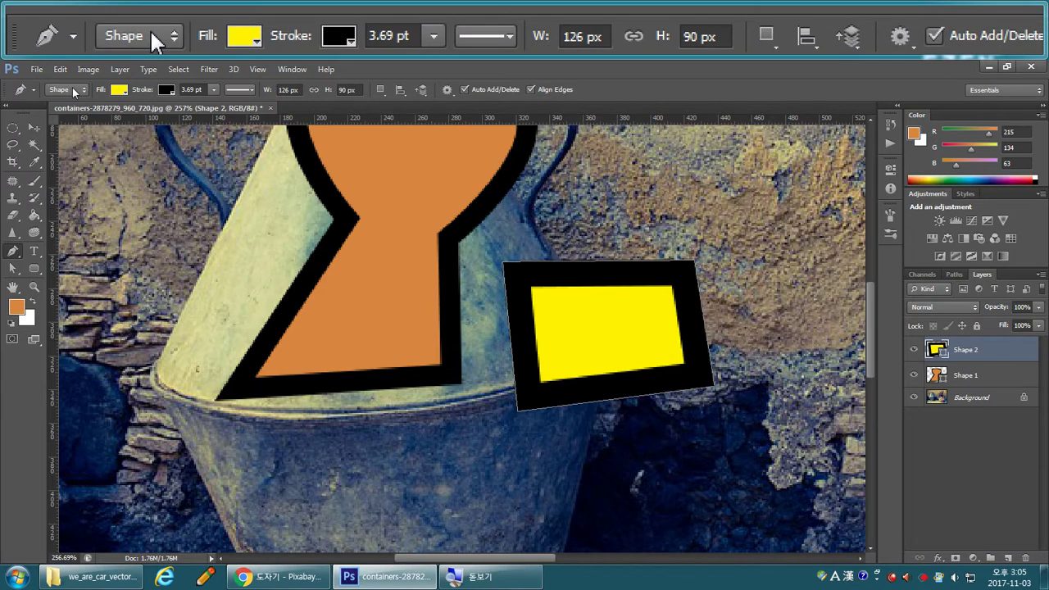
{"action": "left_click", "coordinate": [76, 90]}
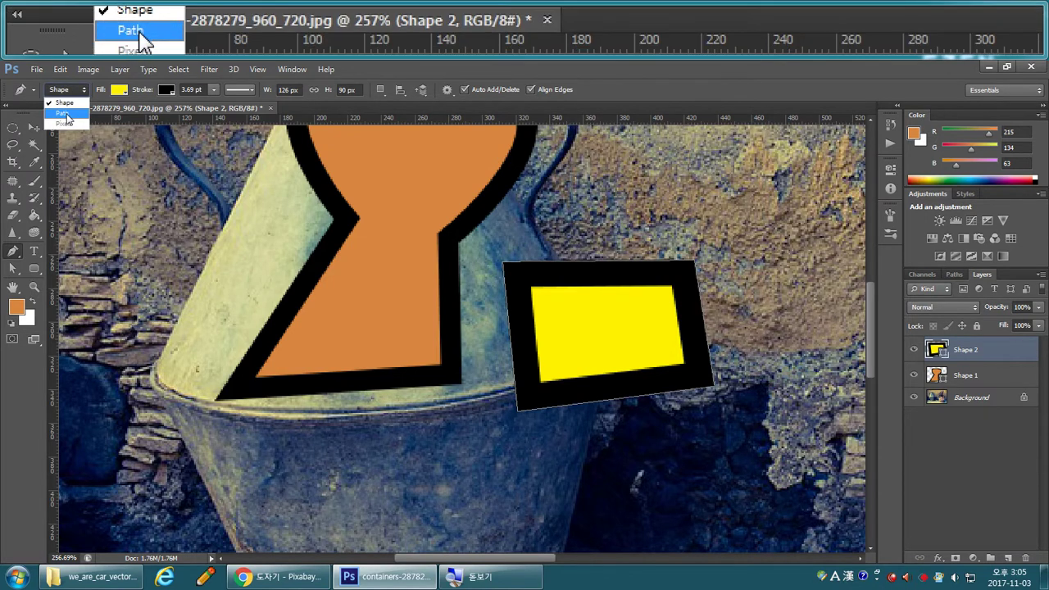
{"action": "left_click", "coordinate": [66, 115]}
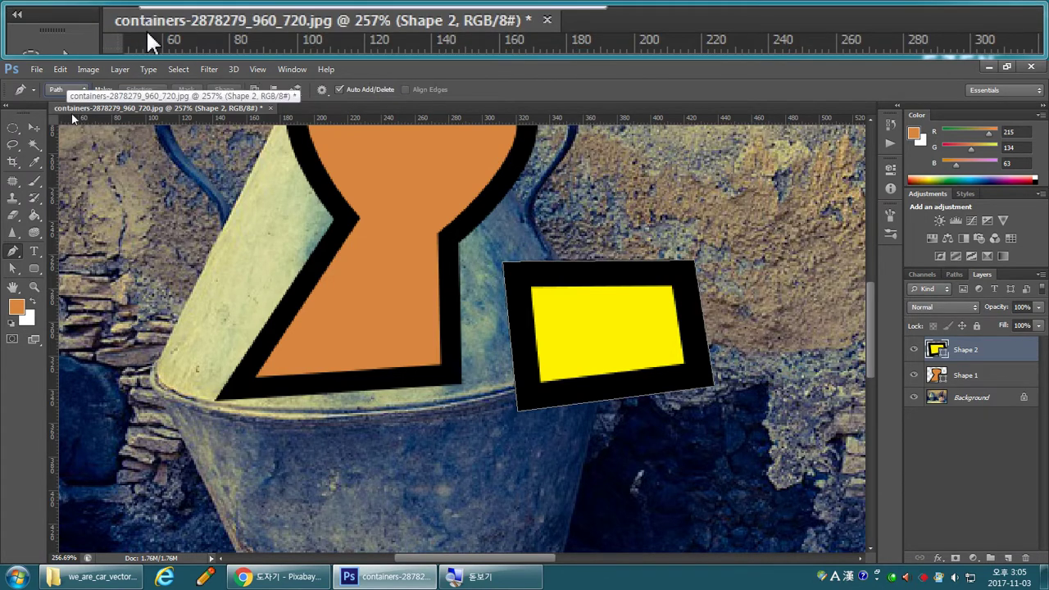
Hide the Shape 1 and Shape 2 layers and make the Background layer active.
{"action": "left_click", "coordinate": [914, 375]}
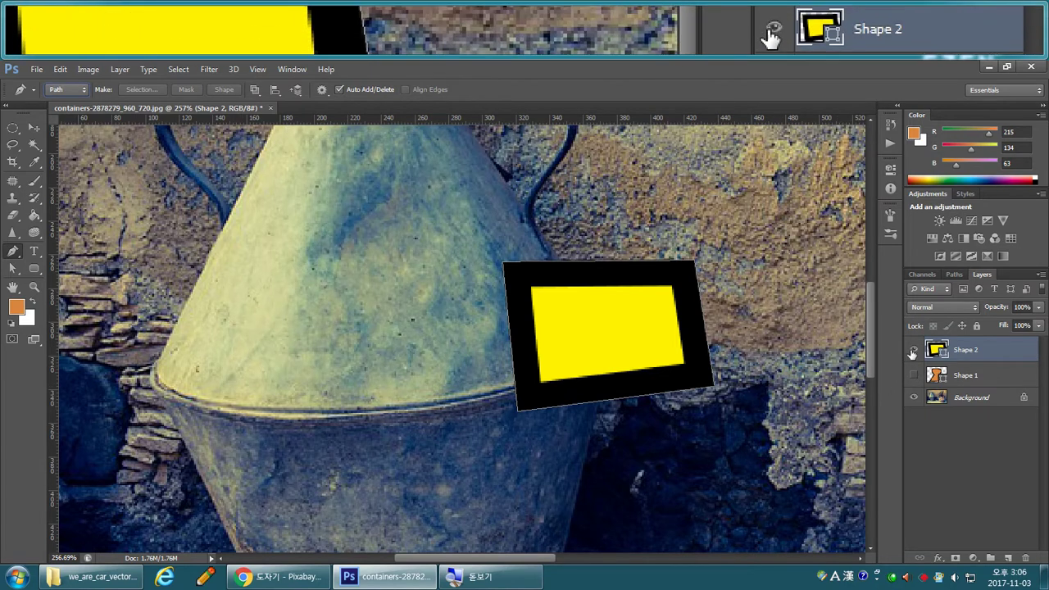
{"action": "left_click", "coordinate": [914, 351]}
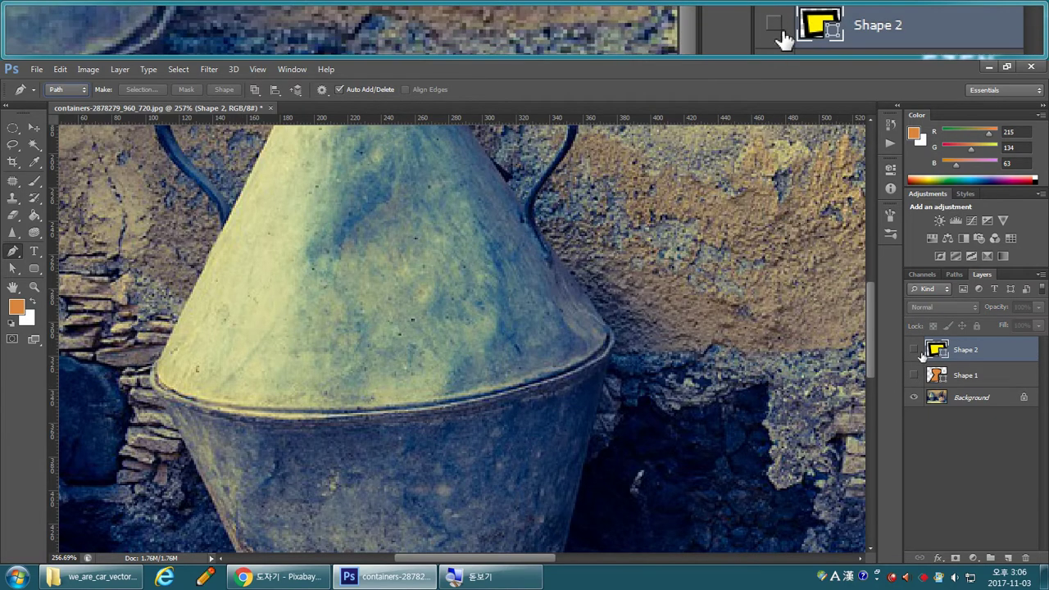
{"action": "left_click", "coordinate": [980, 398]}
Set the Pen tool's path operation to Combine Shapes, ready to trace the container's neck.
{"action": "left_click_drag", "start_coordinate": [352, 293], "coordinate": [399, 483]}
{"action": "left_click_drag", "start_coordinate": [391, 389], "coordinate": [393, 440]}
{"action": "key", "text": "ctrl+plus"}
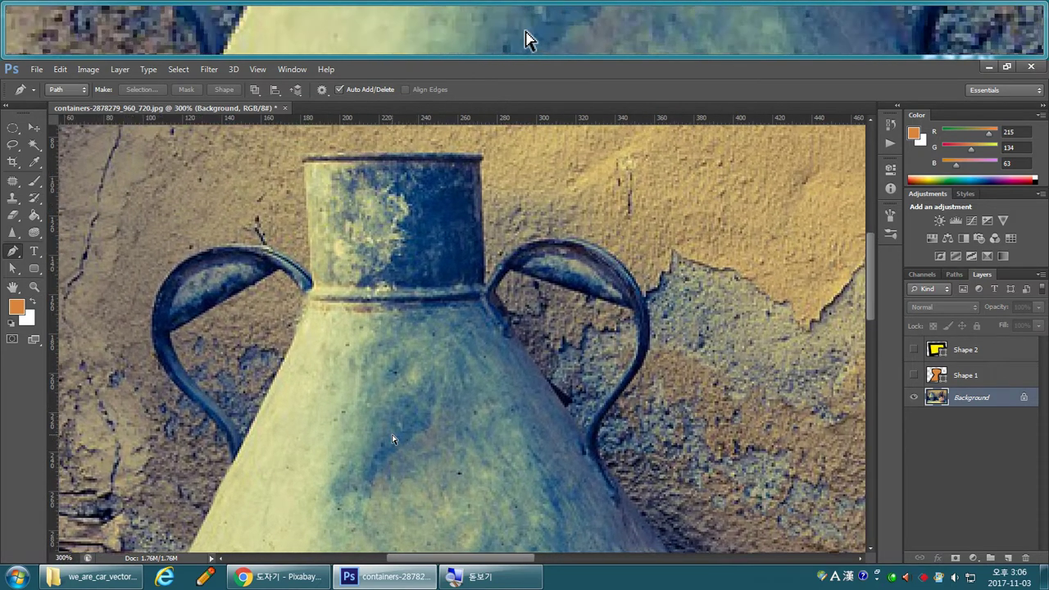
{"action": "key", "text": "ctrl+plus"}
{"action": "scroll", "coordinate": [421, 410], "scroll_direction": "down", "scroll_amount": 1}
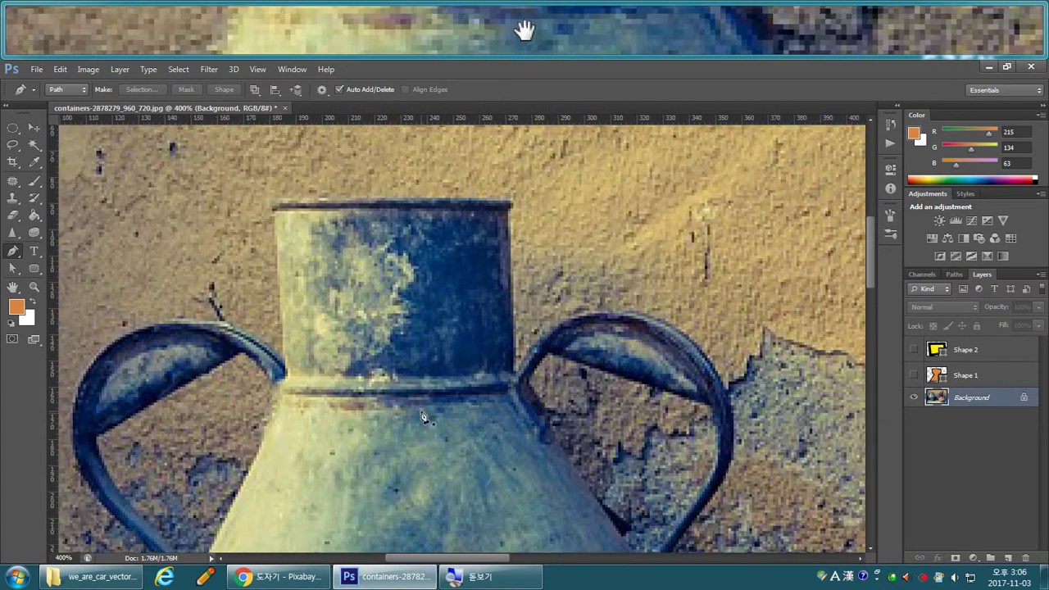
{"action": "scroll", "coordinate": [423, 416], "scroll_direction": "up", "scroll_amount": 2}
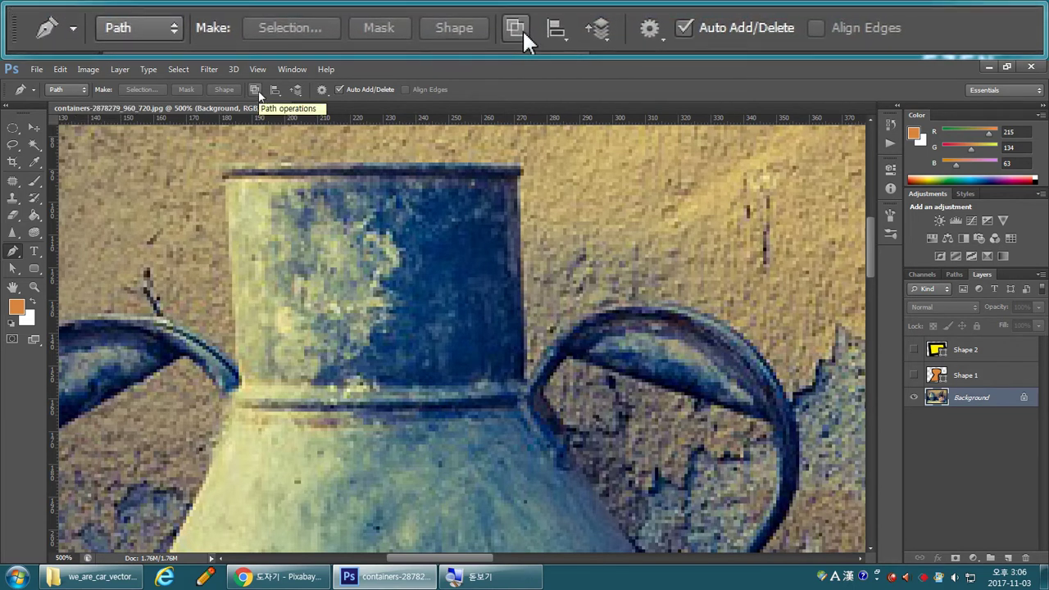
{"action": "left_click", "coordinate": [256, 91]}
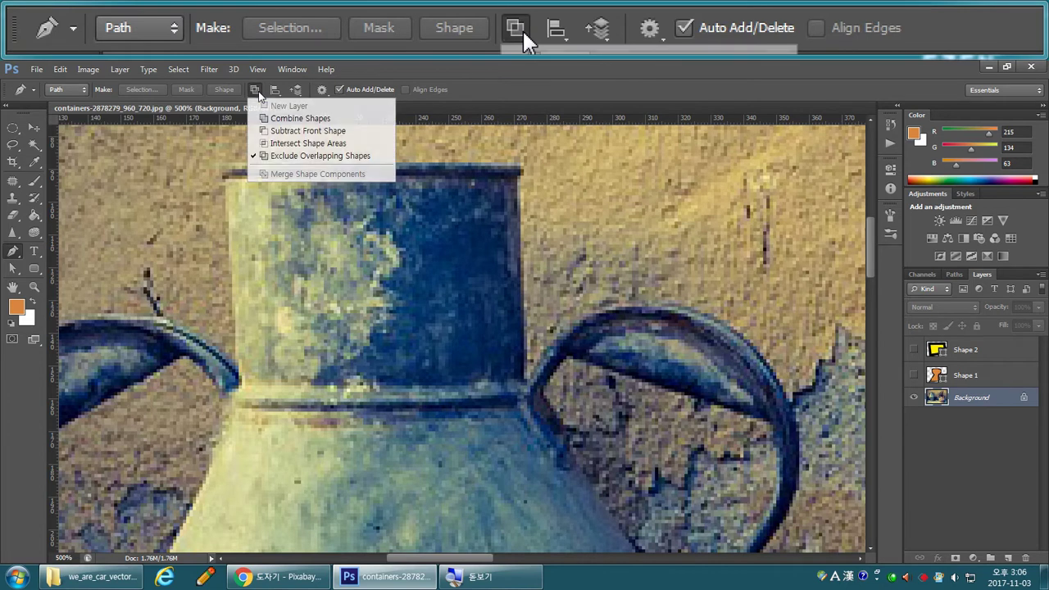
{"action": "left_click", "coordinate": [310, 120]}
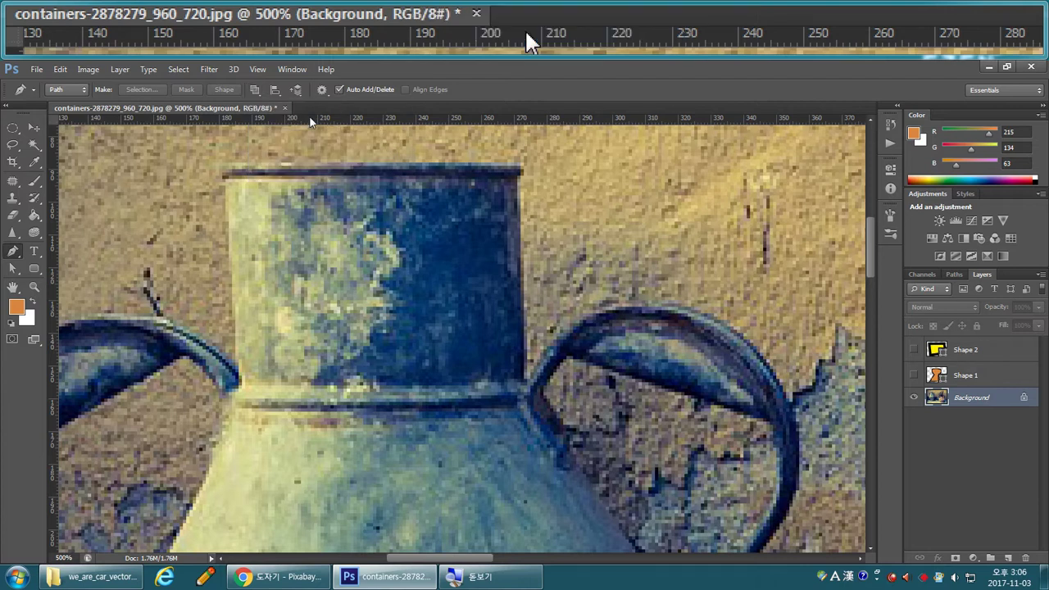
Trace a closed path around the container's cylindrical neck, curving it around both ends of the top rim.
{"action": "left_click", "coordinate": [238, 372]}
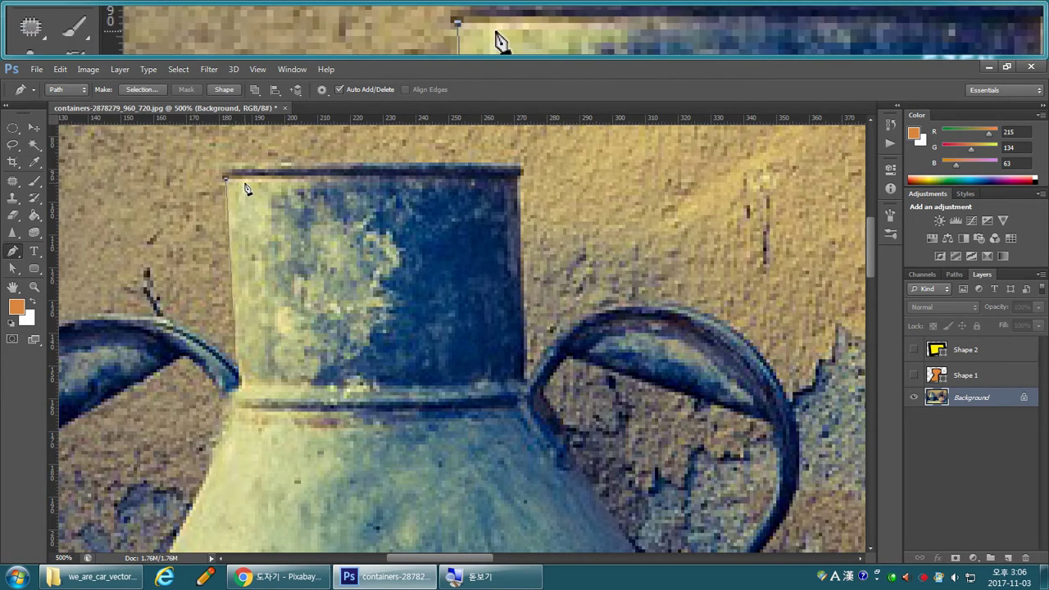
{"action": "key", "text": "ctrl+plus"}
{"action": "left_click_drag", "start_coordinate": [284, 241], "coordinate": [363, 327]}
{"action": "key", "text": "ctrl+plus"}
{"action": "key", "text": "ctrl+plus"}
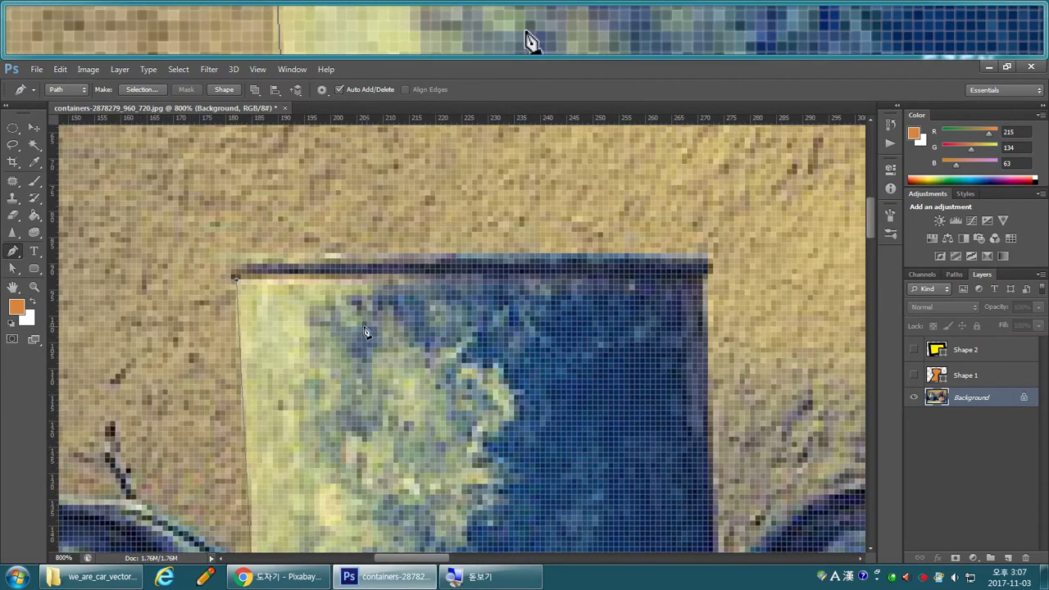
{"action": "left_click_drag", "start_coordinate": [232, 271], "coordinate": [231, 254]}
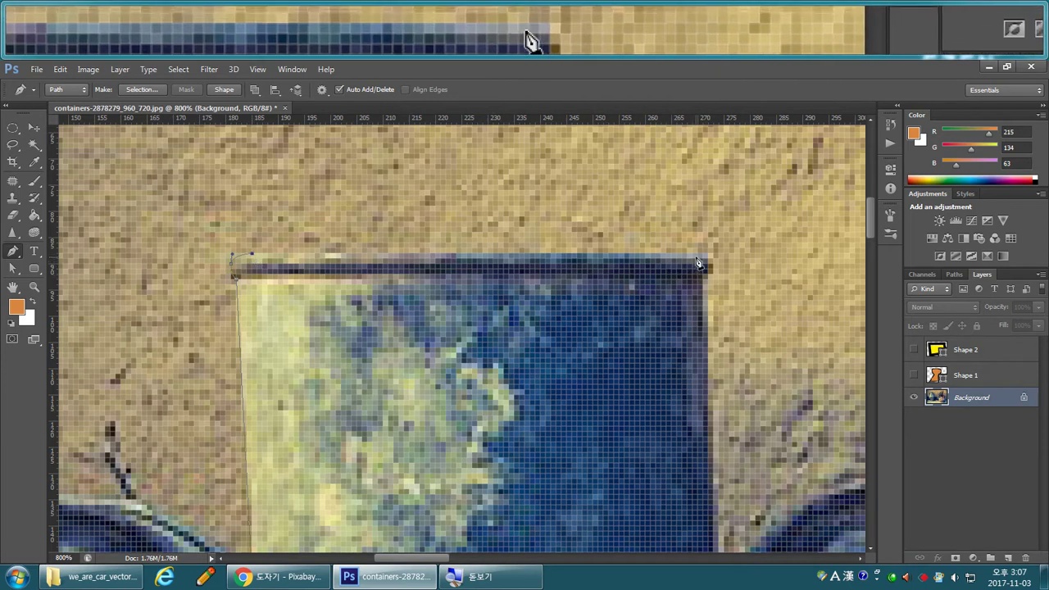
{"action": "left_click_drag", "start_coordinate": [697, 263], "coordinate": [710, 264]}
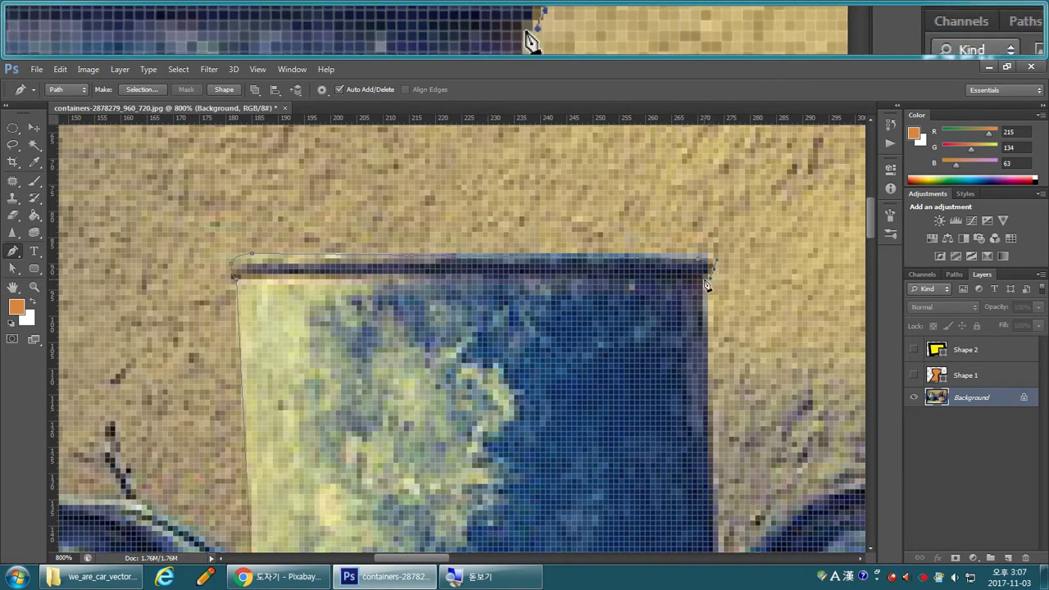
{"action": "left_click_drag", "start_coordinate": [719, 405], "coordinate": [662, 265]}
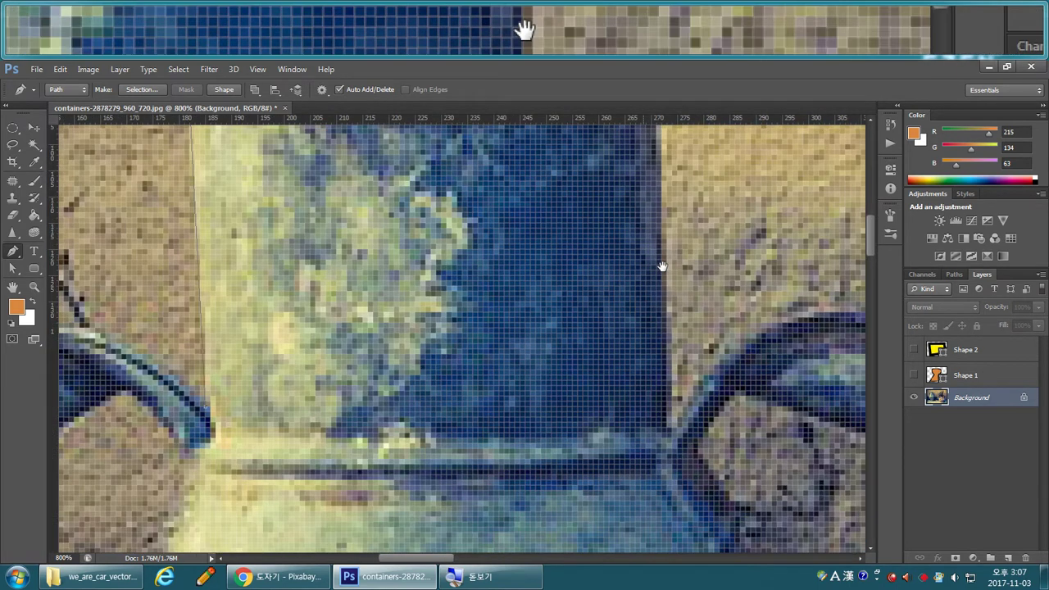
{"action": "left_click", "coordinate": [667, 426]}
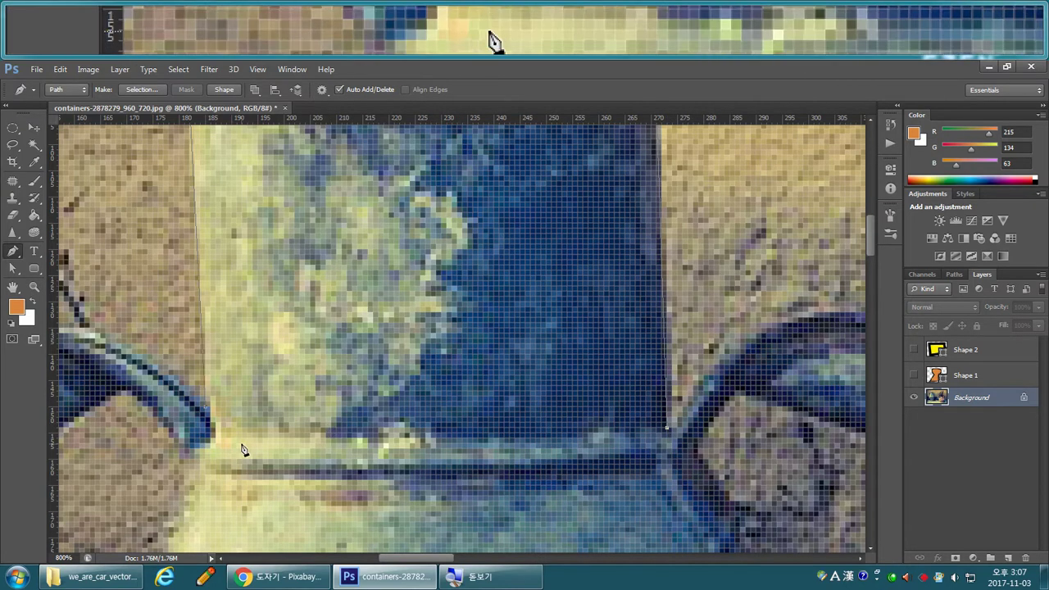
{"action": "left_click", "coordinate": [215, 436]}
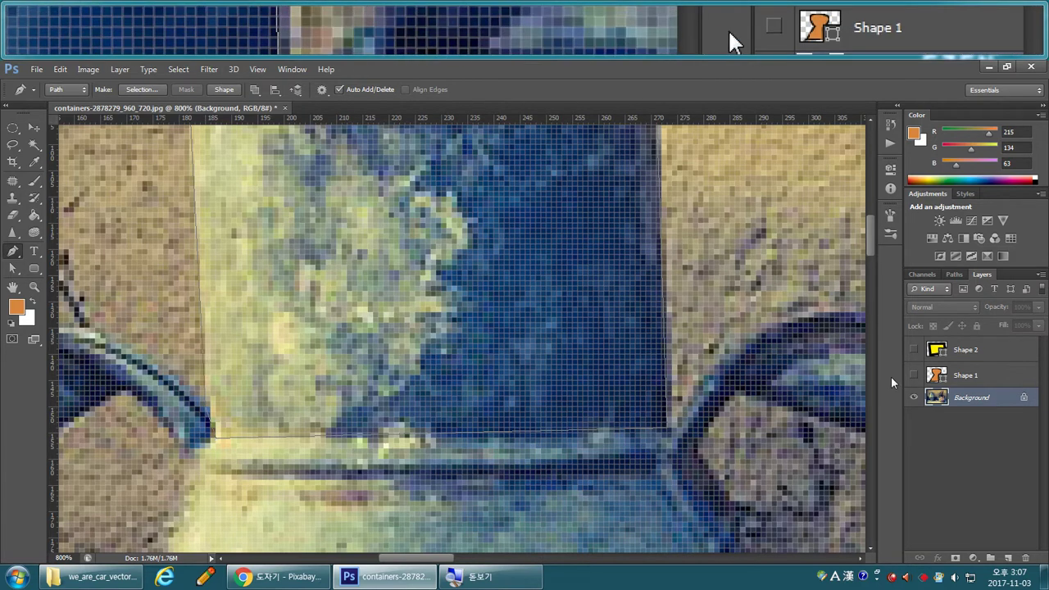
Show the work path and trace the left edge of the container's conical body from the neck's base down to the wide rim.
{"action": "key", "text": "ctrl+minus"}
{"action": "key", "text": "ctrl+minus"}
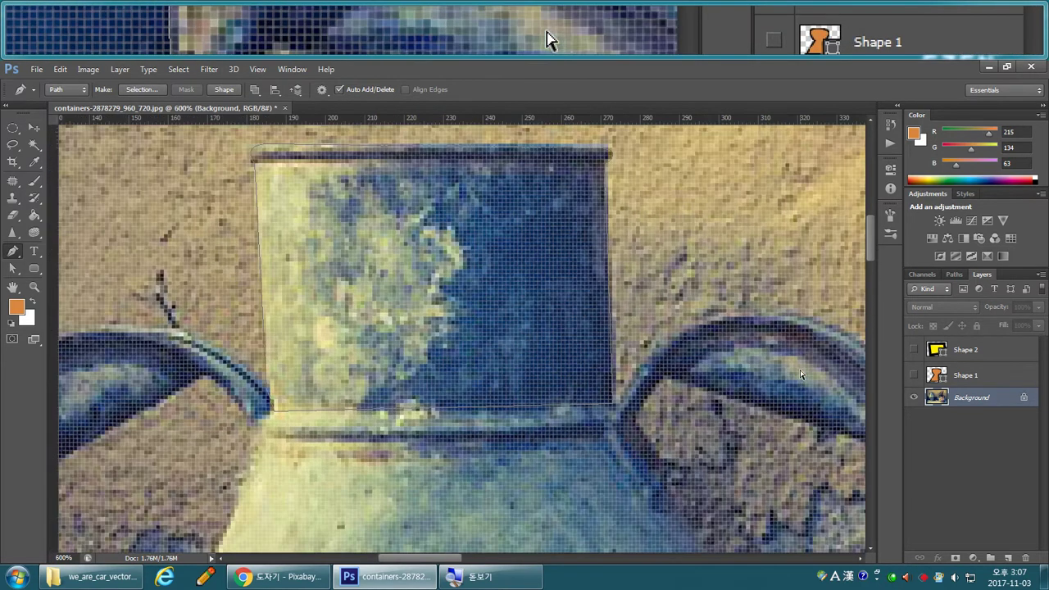
{"action": "left_click", "coordinate": [953, 275]}
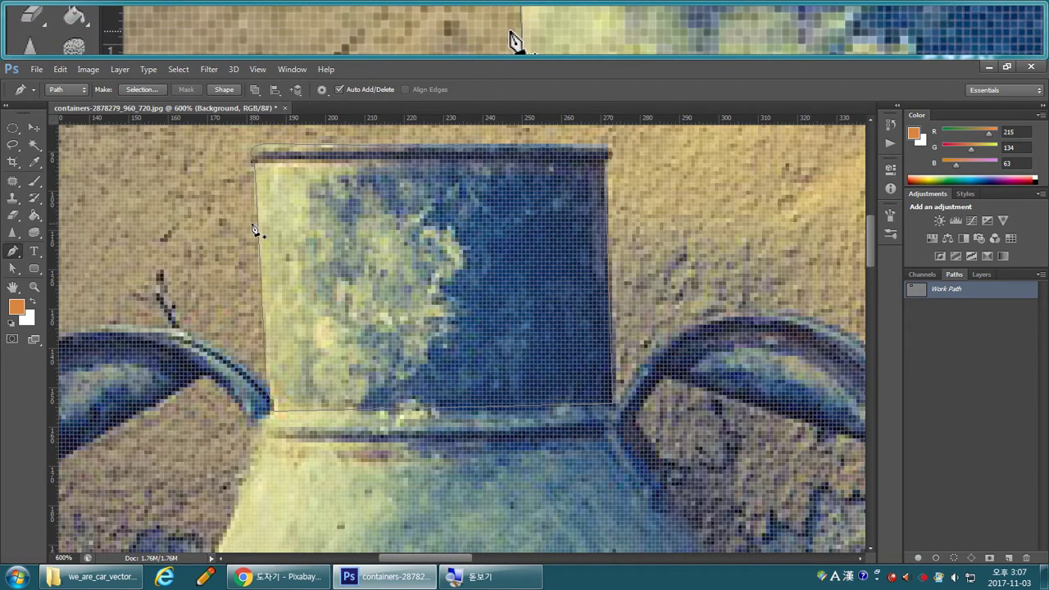
{"action": "left_click_drag", "start_coordinate": [360, 402], "coordinate": [382, 227]}
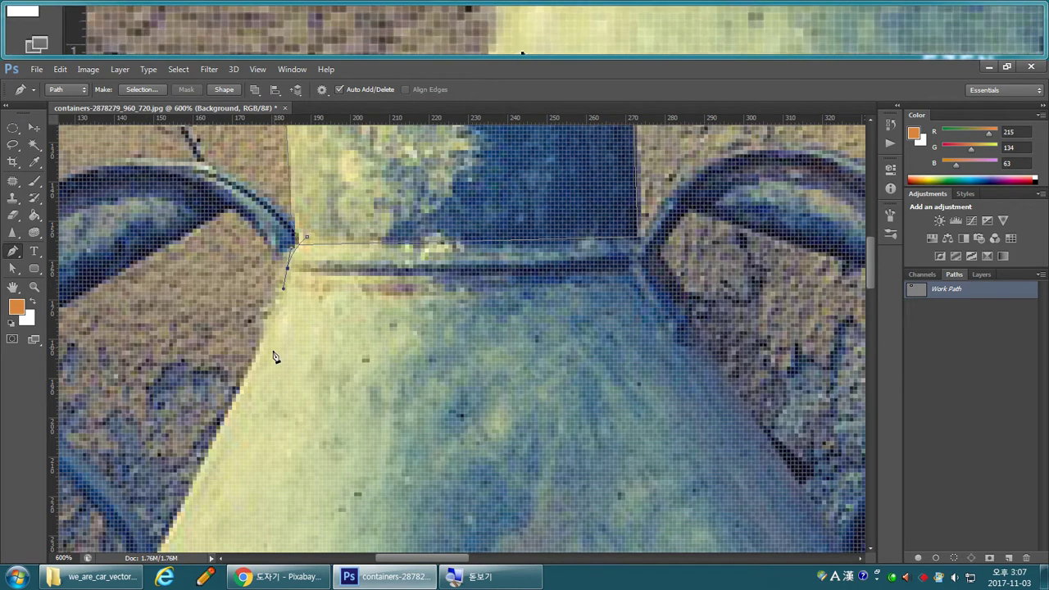
{"action": "left_click_drag", "start_coordinate": [271, 398], "coordinate": [301, 239]}
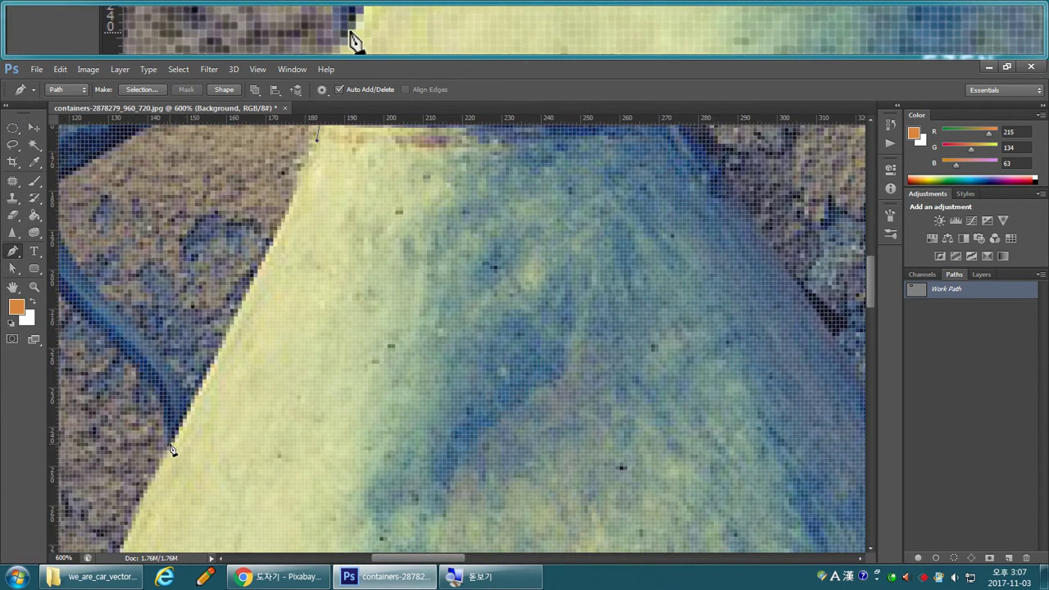
{"action": "left_click_drag", "start_coordinate": [218, 388], "coordinate": [292, 246]}
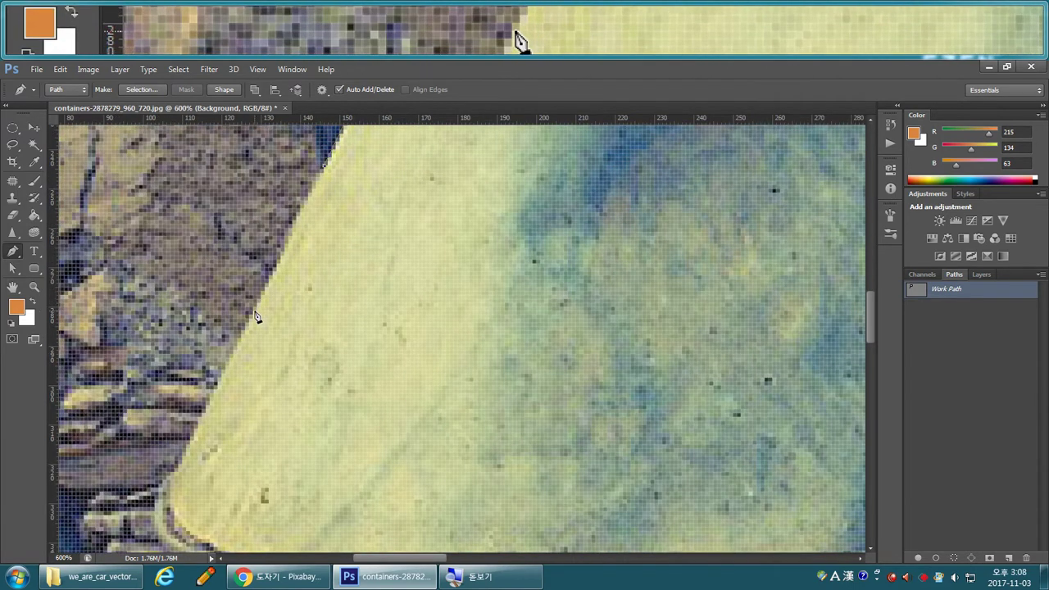
{"action": "left_click", "coordinate": [181, 478]}
{"action": "left_click_drag", "start_coordinate": [210, 459], "coordinate": [288, 307]}
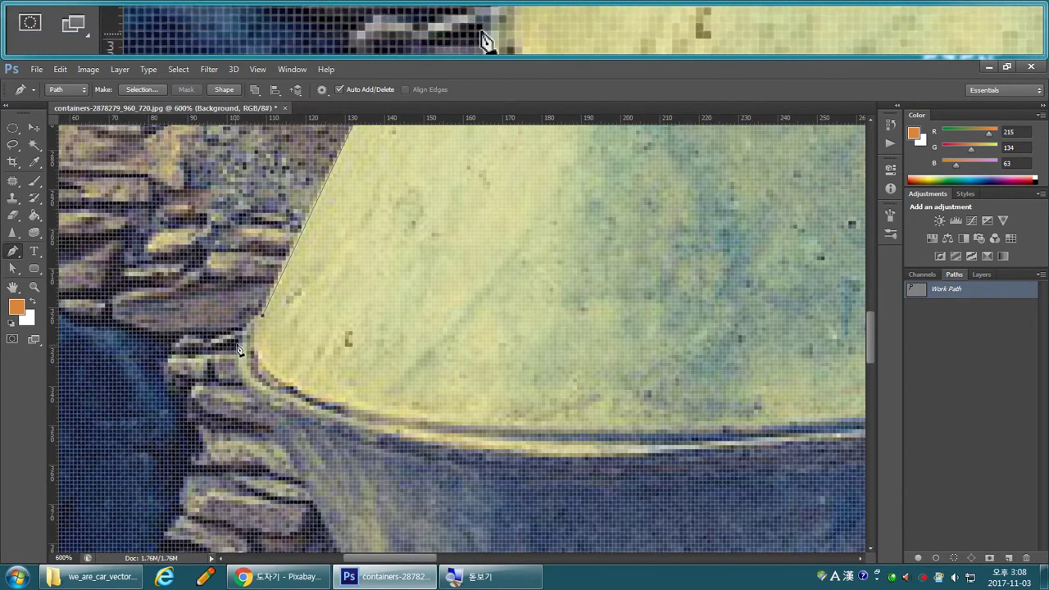
Continue the path around the rim's left end and in wide curves along its underside to the rim's right end.
{"action": "left_click_drag", "start_coordinate": [238, 351], "coordinate": [233, 384]}
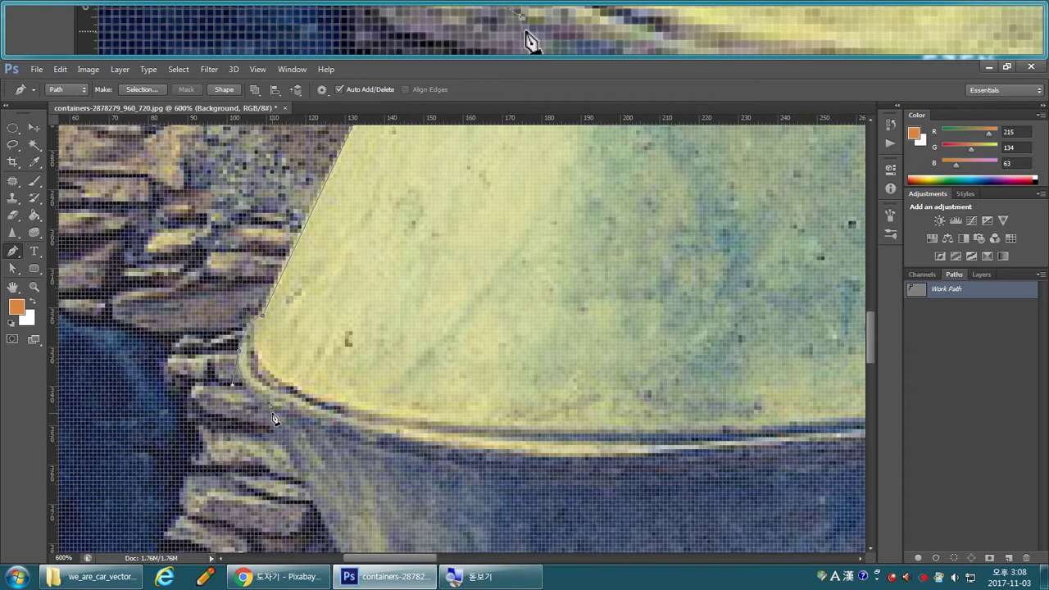
{"action": "left_click_drag", "start_coordinate": [311, 417], "coordinate": [283, 315]}
{"action": "scroll", "coordinate": [255, 363], "scroll_direction": "down", "scroll_amount": 1}
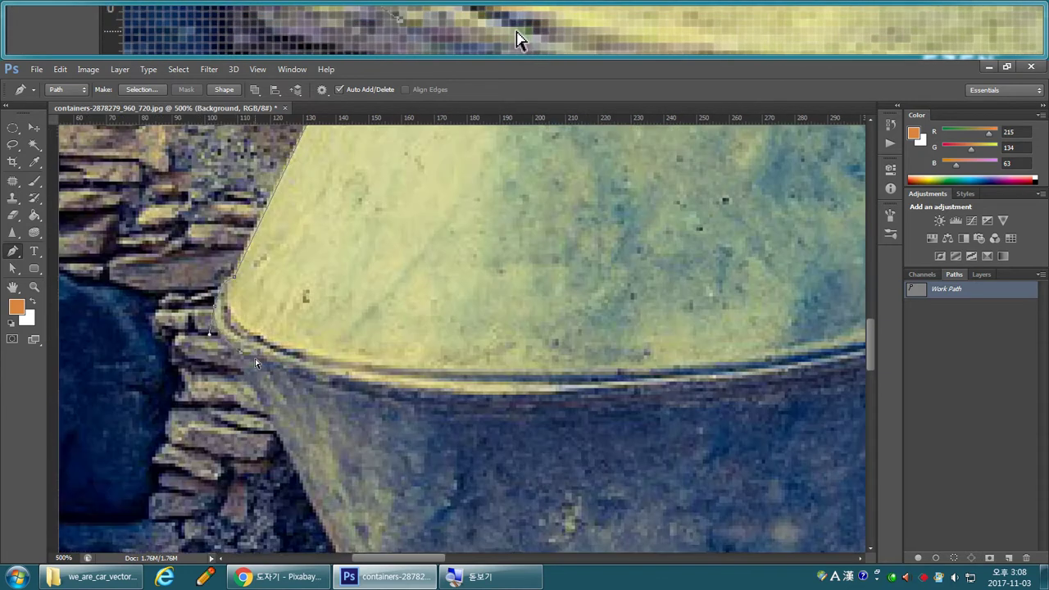
{"action": "scroll", "coordinate": [255, 363], "scroll_direction": "down", "scroll_amount": 1}
{"action": "left_click_drag", "start_coordinate": [246, 316], "coordinate": [152, 381]}
{"action": "left_click_drag", "start_coordinate": [595, 440], "coordinate": [752, 416]}
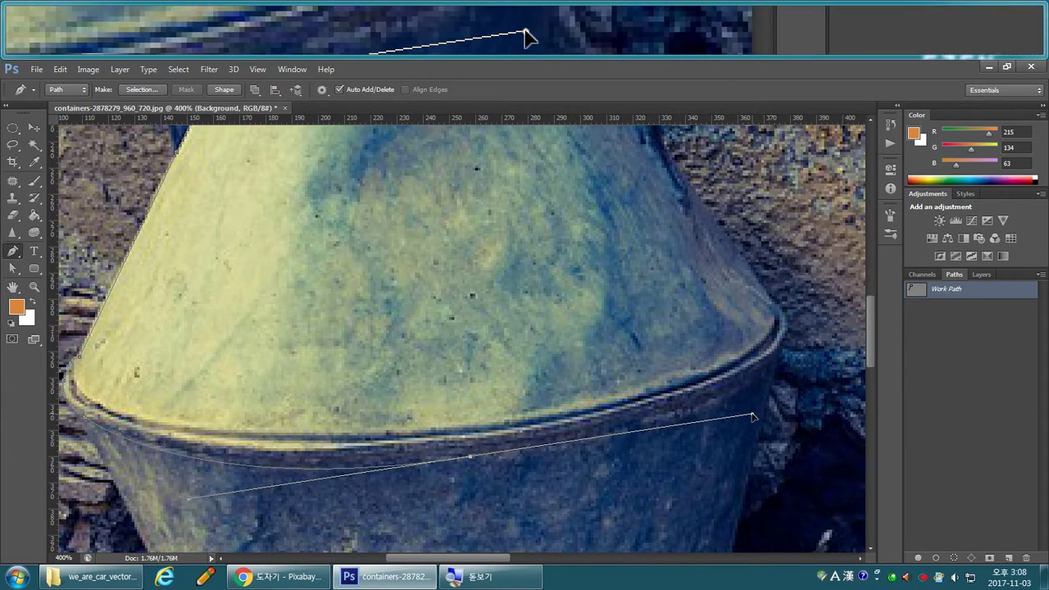
{"action": "left_click", "coordinate": [781, 354]}
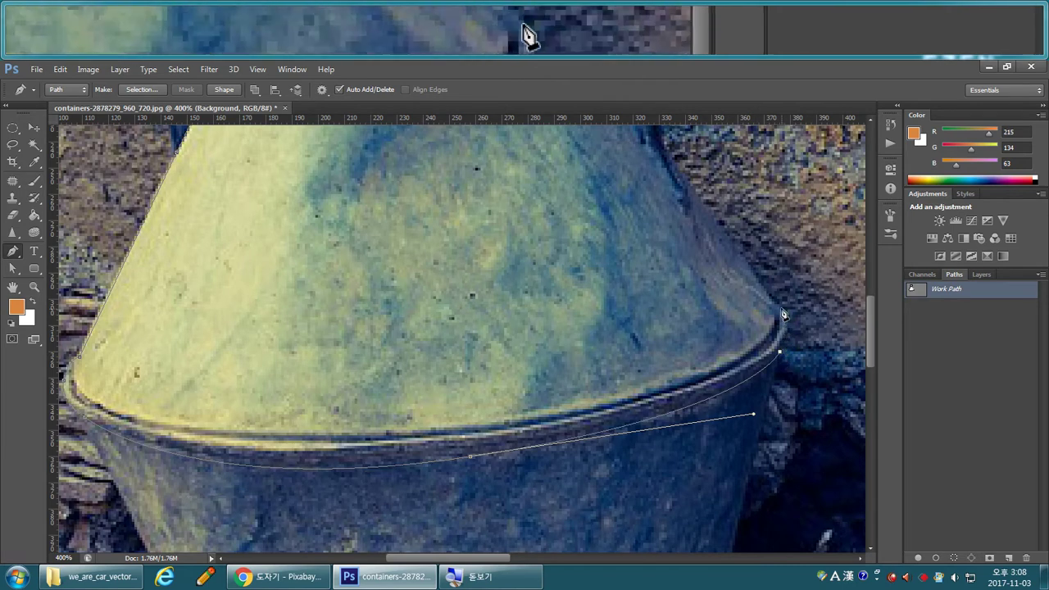
Continue the path up the body's right edge to the neck's base and close it at its starting point.
{"action": "left_click_drag", "start_coordinate": [776, 304], "coordinate": [631, 417]}
{"action": "left_click_drag", "start_coordinate": [562, 253], "coordinate": [575, 403]}
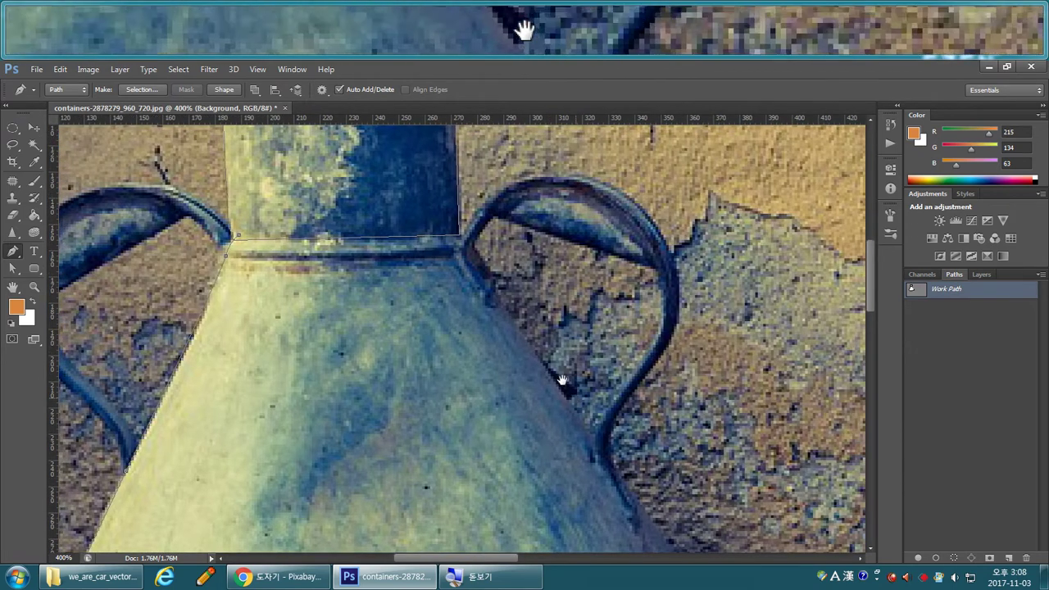
{"action": "left_click", "coordinate": [454, 227]}
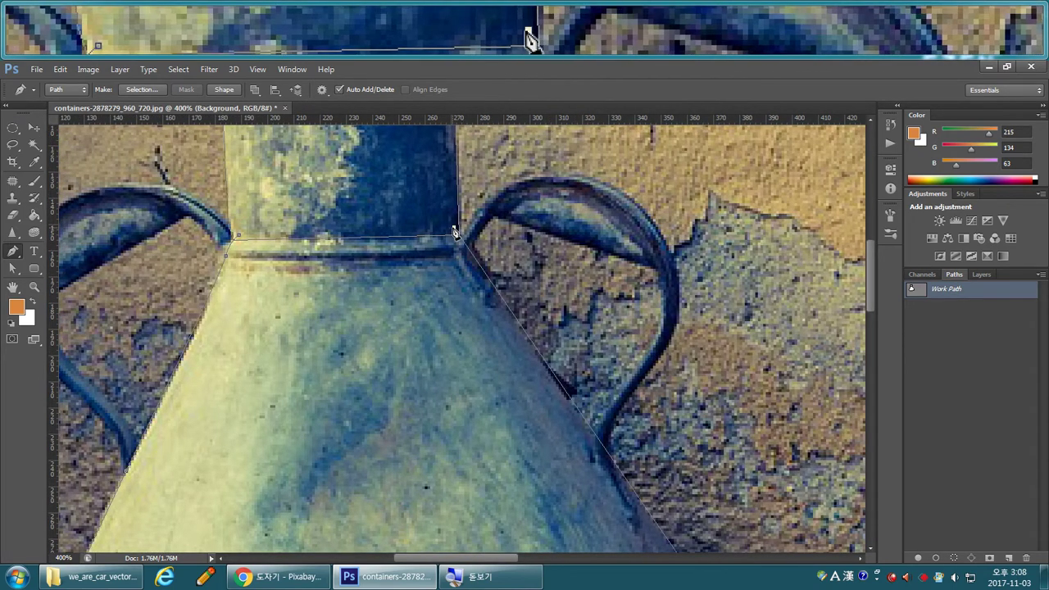
{"action": "left_click", "coordinate": [240, 239]}
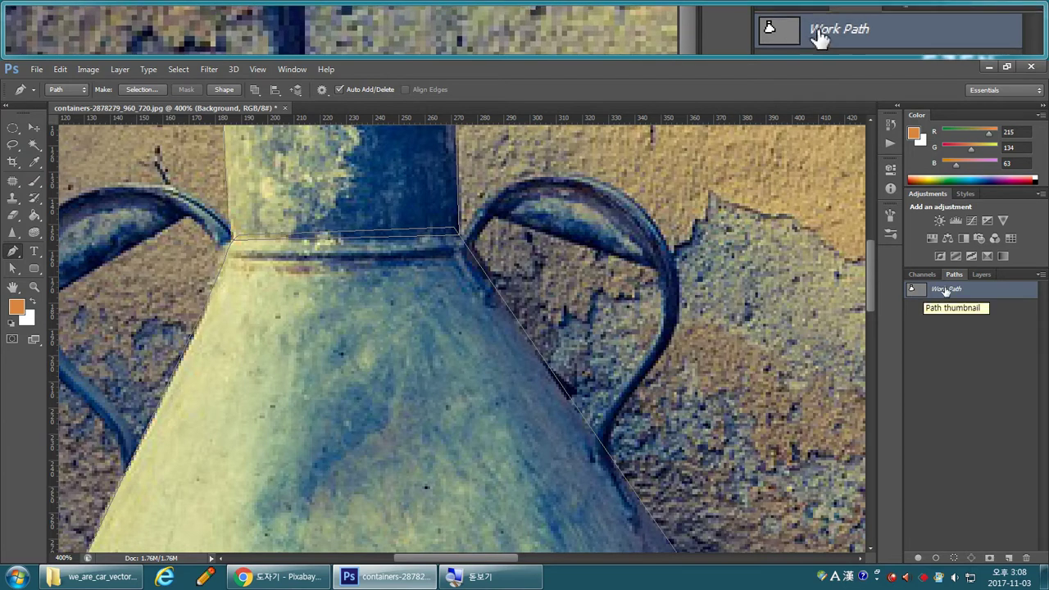
Set the Paths panel's thumbnail size to the largest option.
{"action": "left_click", "coordinate": [1041, 277]}
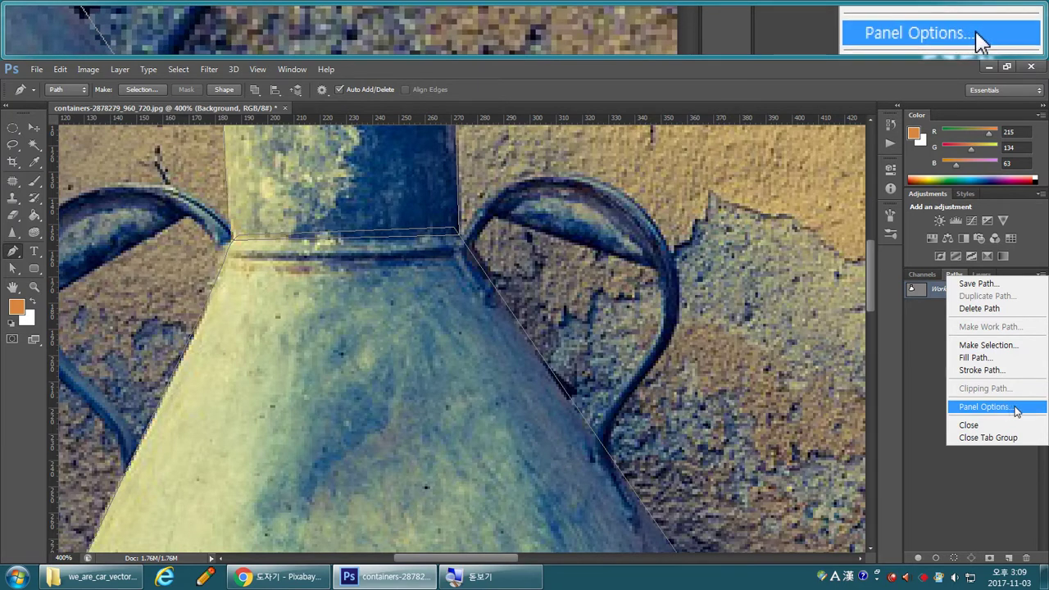
{"action": "left_click", "coordinate": [1016, 410]}
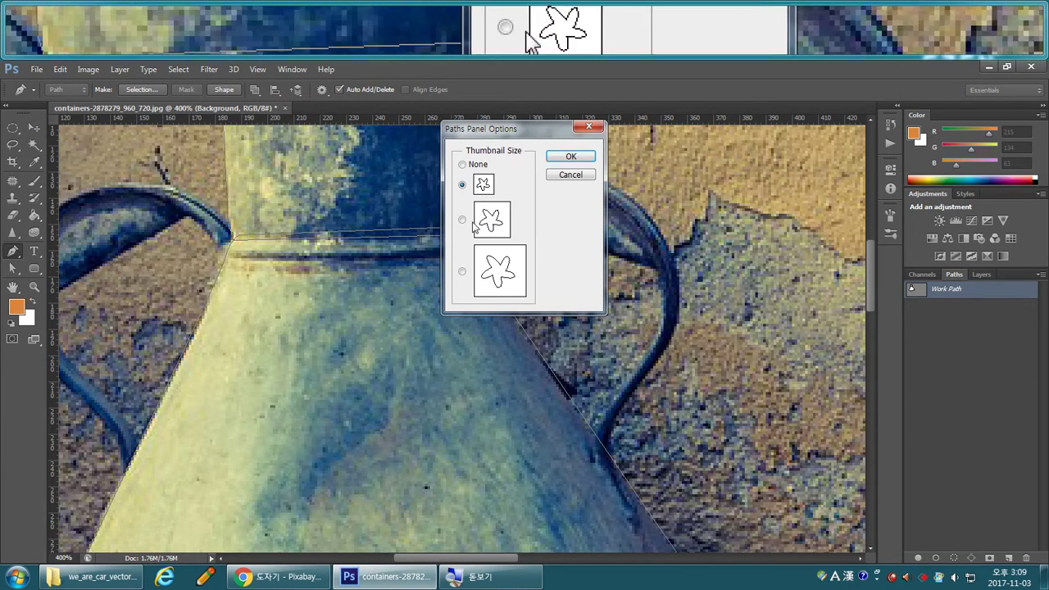
{"action": "left_click", "coordinate": [462, 271]}
{"action": "left_click", "coordinate": [563, 157]}
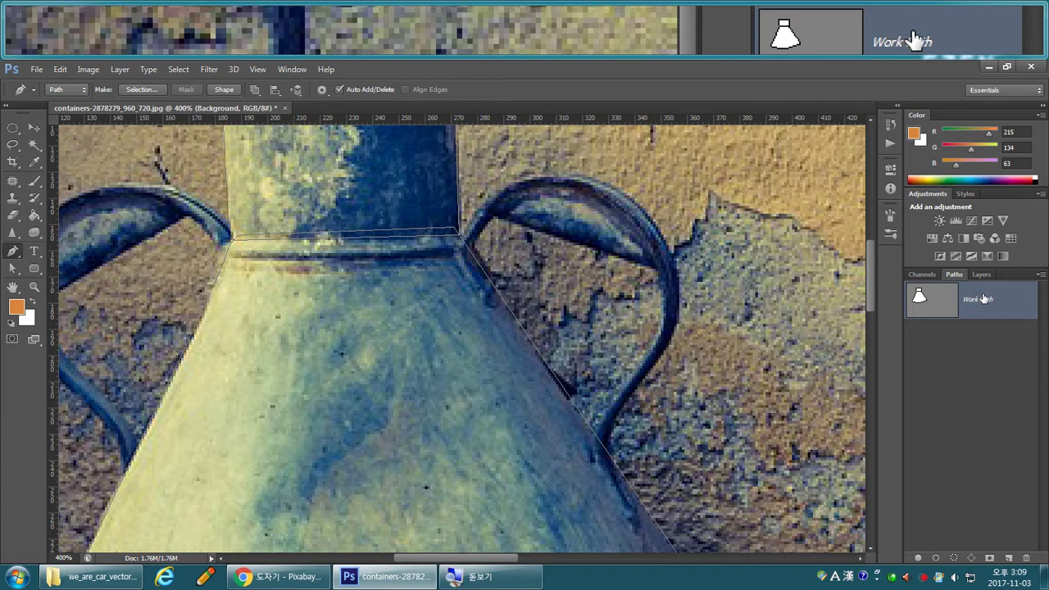
Save the work path as a permanent path named Path 1.
{"action": "double_click", "coordinate": [983, 299]}
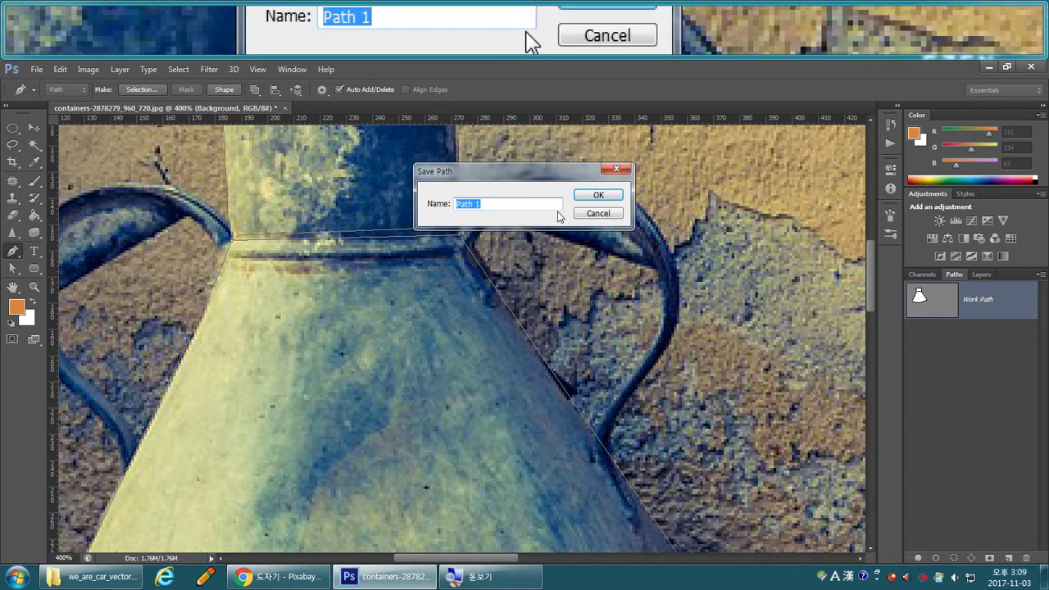
{"action": "key", "text": "Return"}
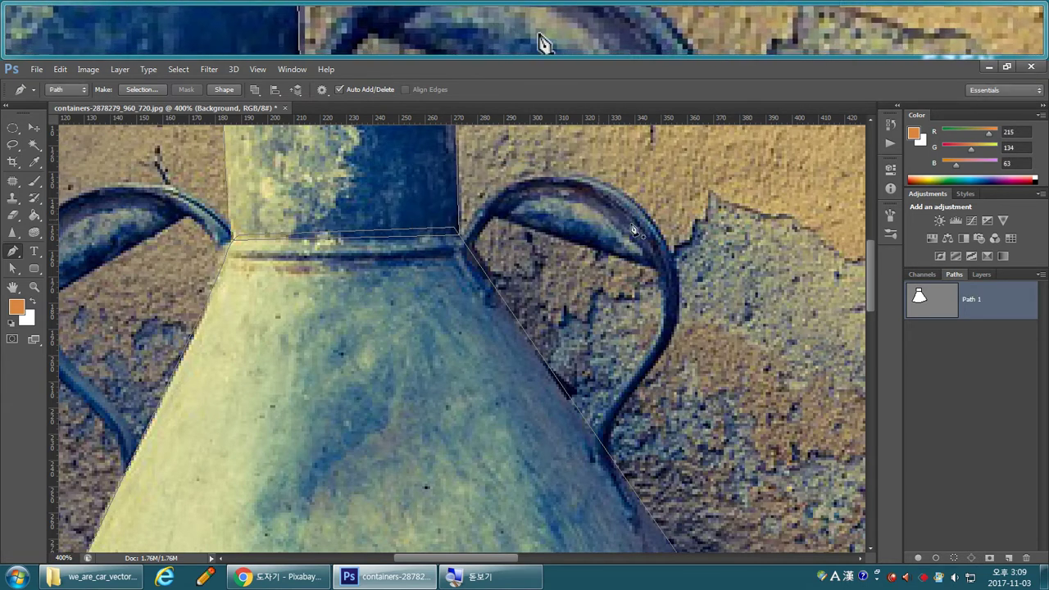
{"action": "left_click", "coordinate": [953, 358]}
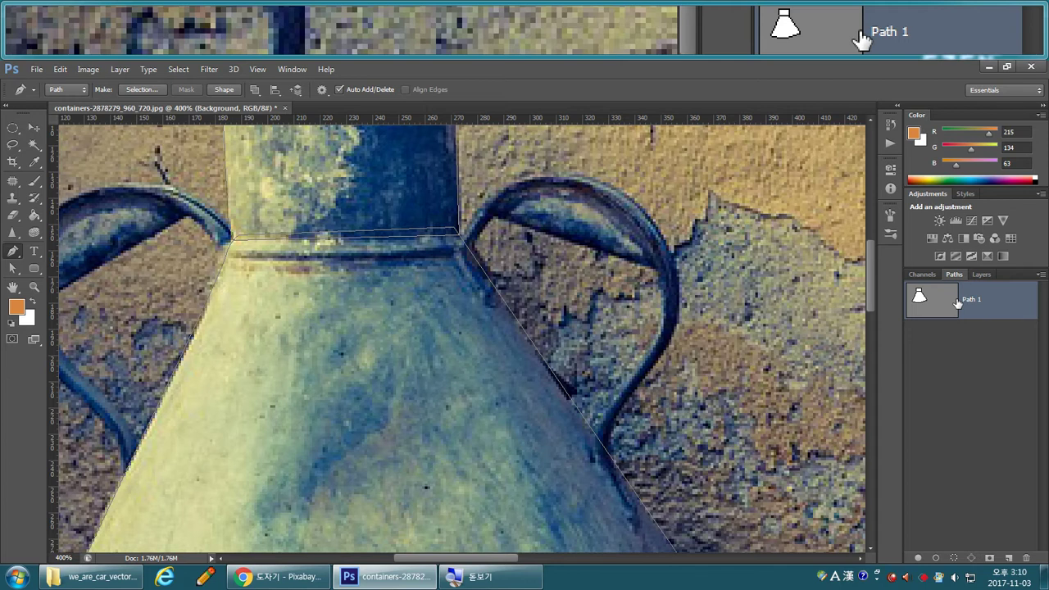
Load Path 1 as a selection around the container's neck and conical body.
{"action": "key", "text": "ctrl+minus"}
{"action": "key", "text": "ctrl+minus"}
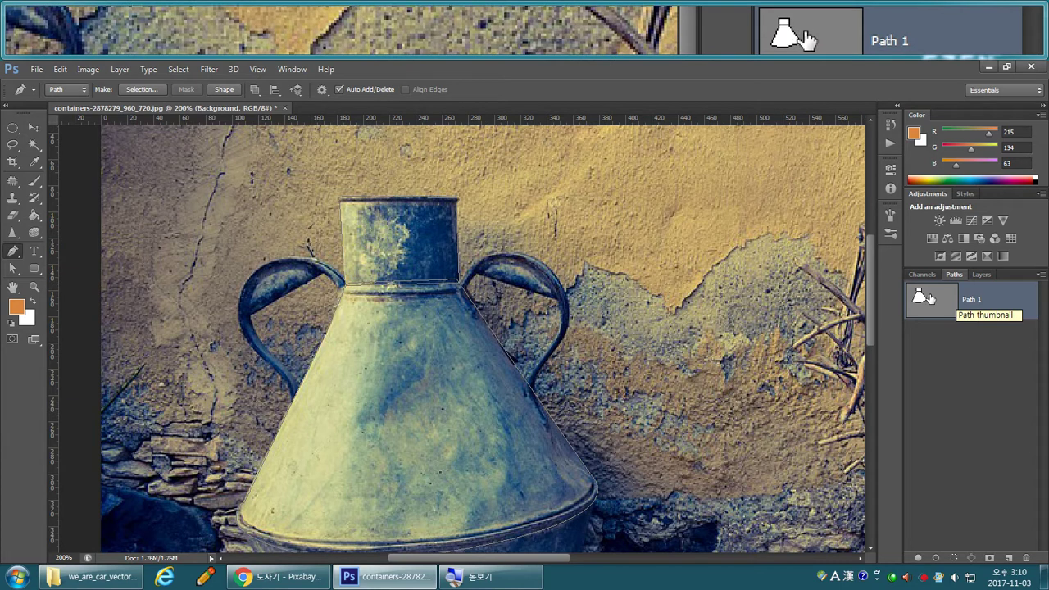
{"action": "left_click", "coordinate": [933, 300], "text": "ctrl"}
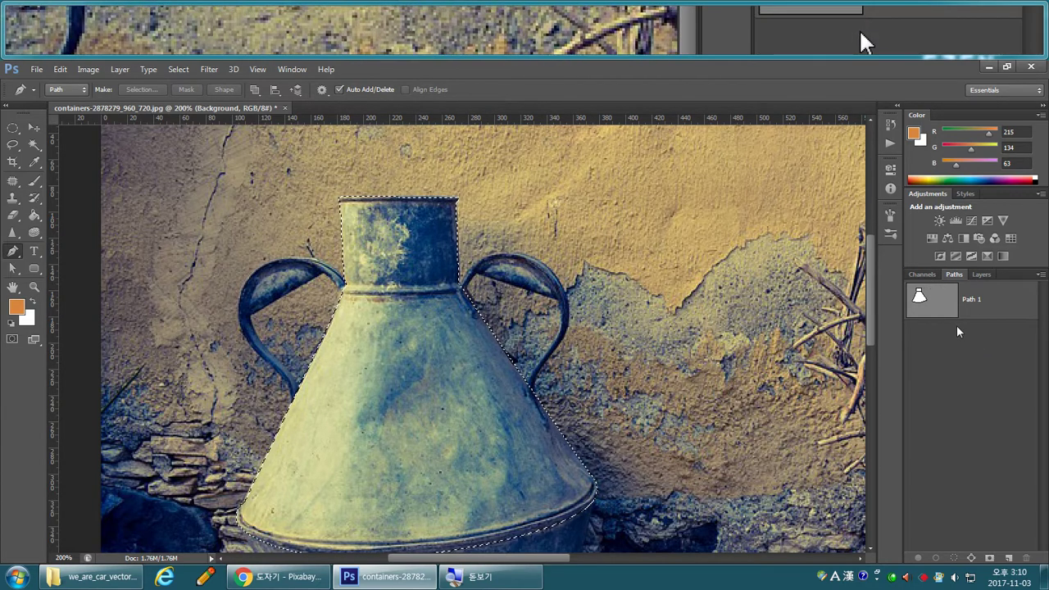
Copy the selected part of the Background layer to a new layer and hide Background.
{"action": "left_click", "coordinate": [981, 275]}
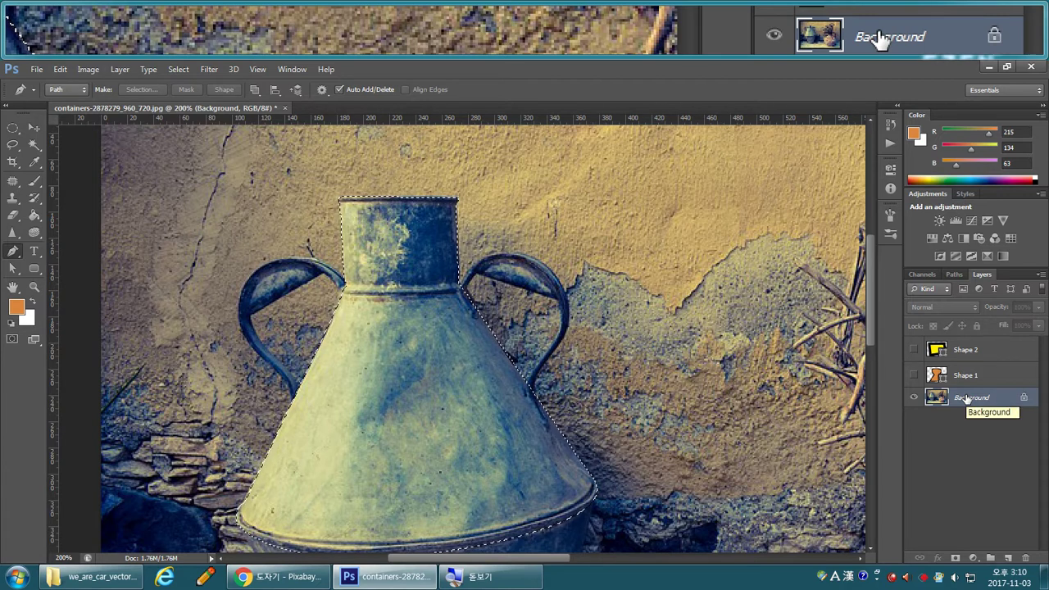
{"action": "key", "text": "ctrl+j"}
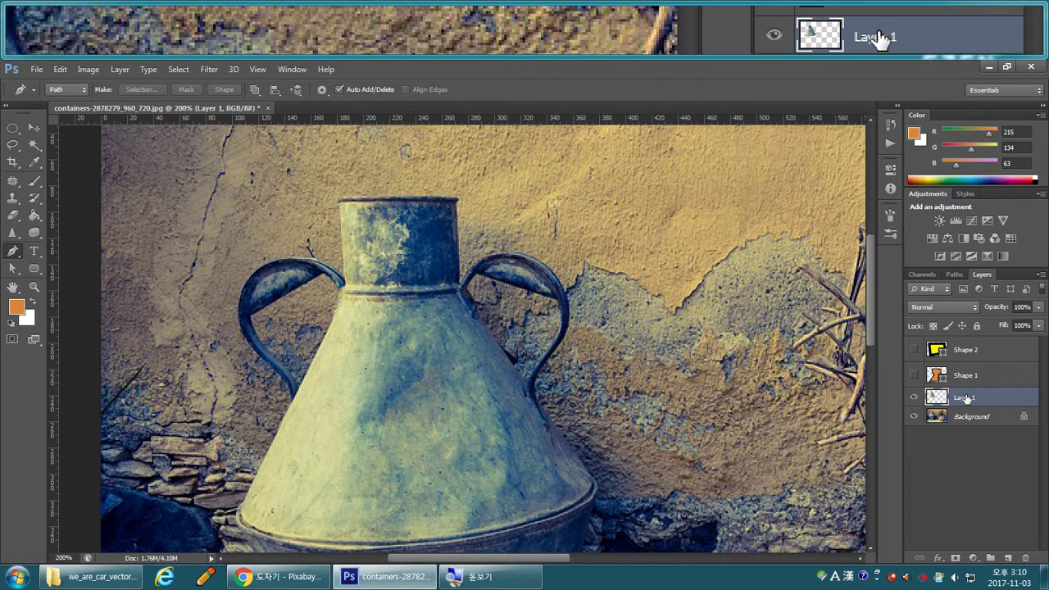
{"action": "left_click", "coordinate": [914, 417]}
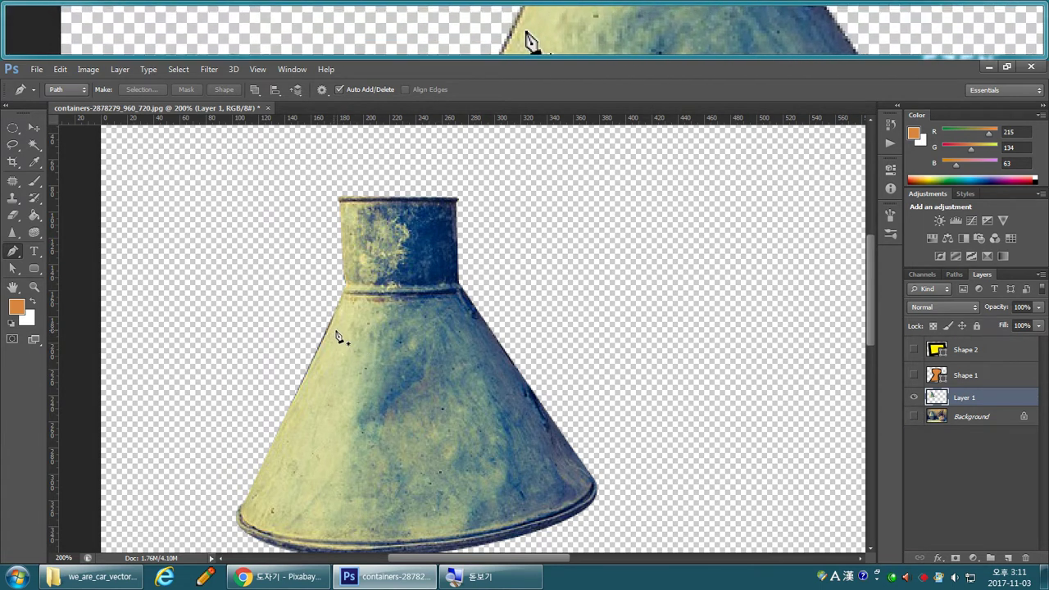
Select Path 1 and shift the segment along the conical body's left edge slightly inward.
{"action": "left_click", "coordinate": [953, 275]}
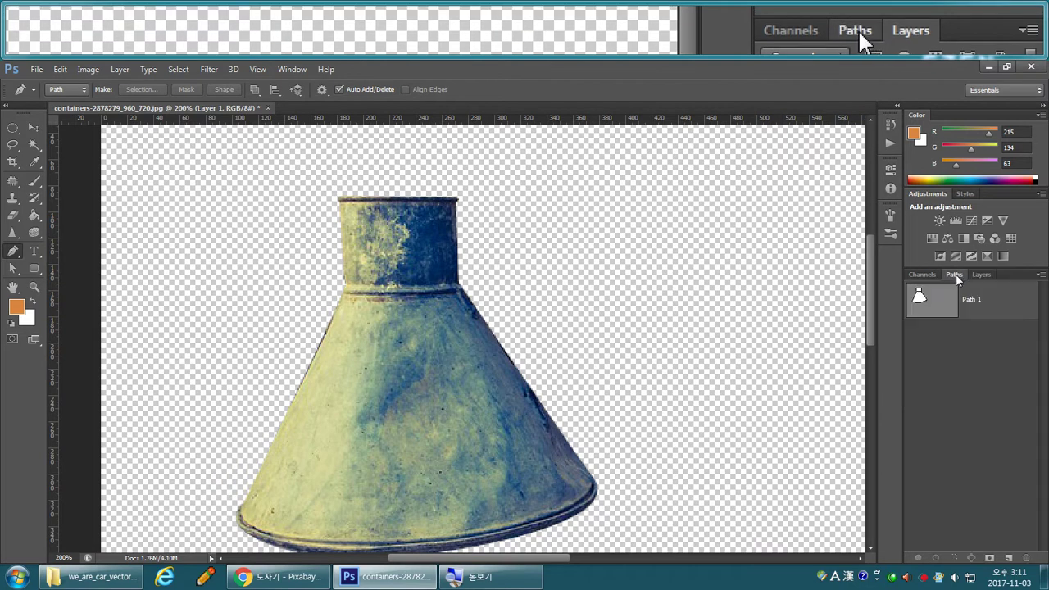
{"action": "left_click", "coordinate": [926, 299]}
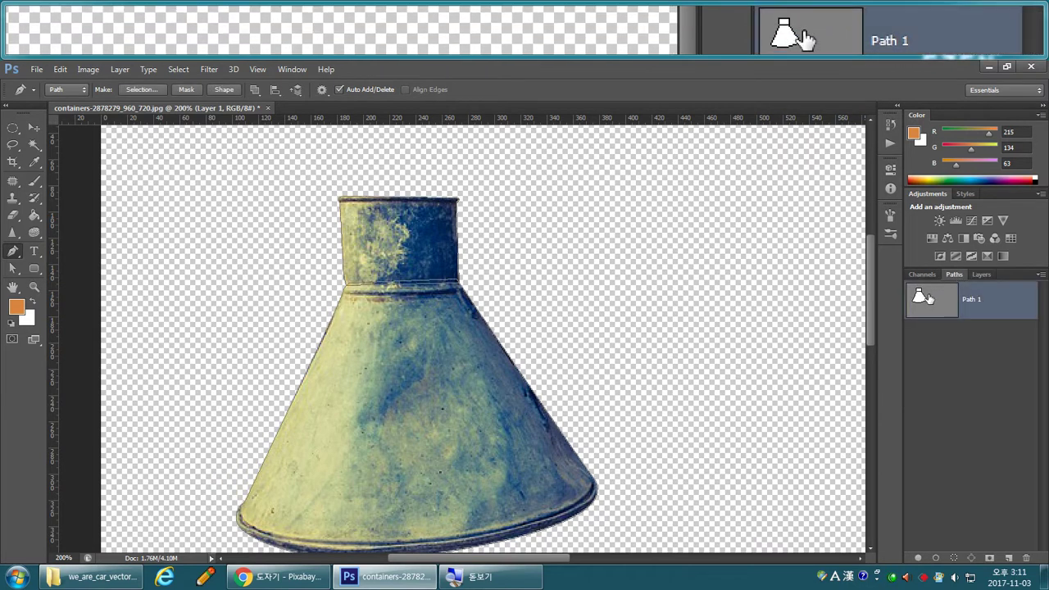
{"action": "left_click", "coordinate": [320, 346], "text": "ctrl"}
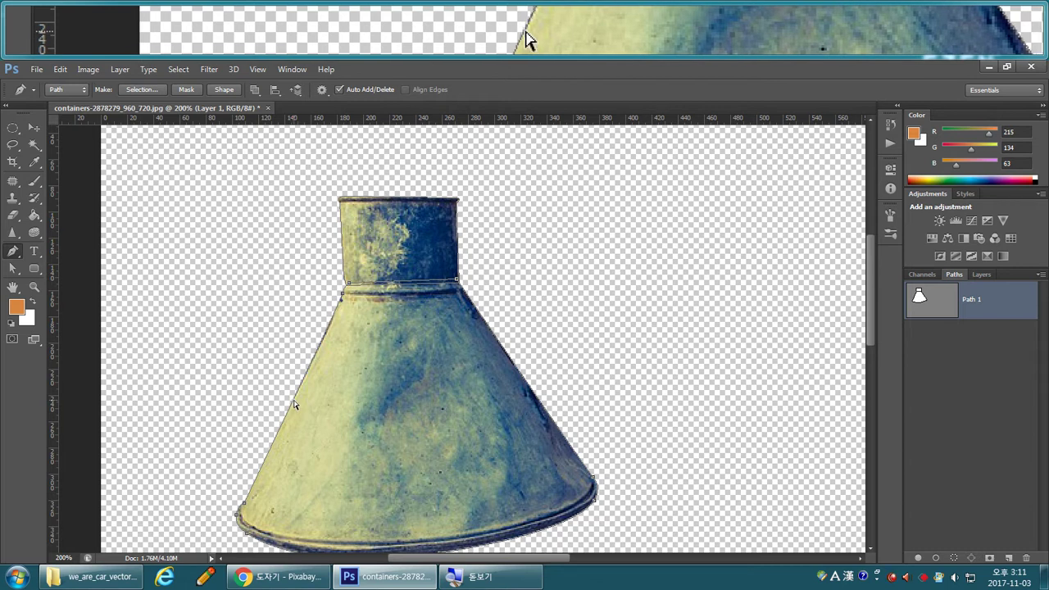
{"action": "left_click", "coordinate": [294, 399]}
{"action": "left_click", "coordinate": [295, 399]}
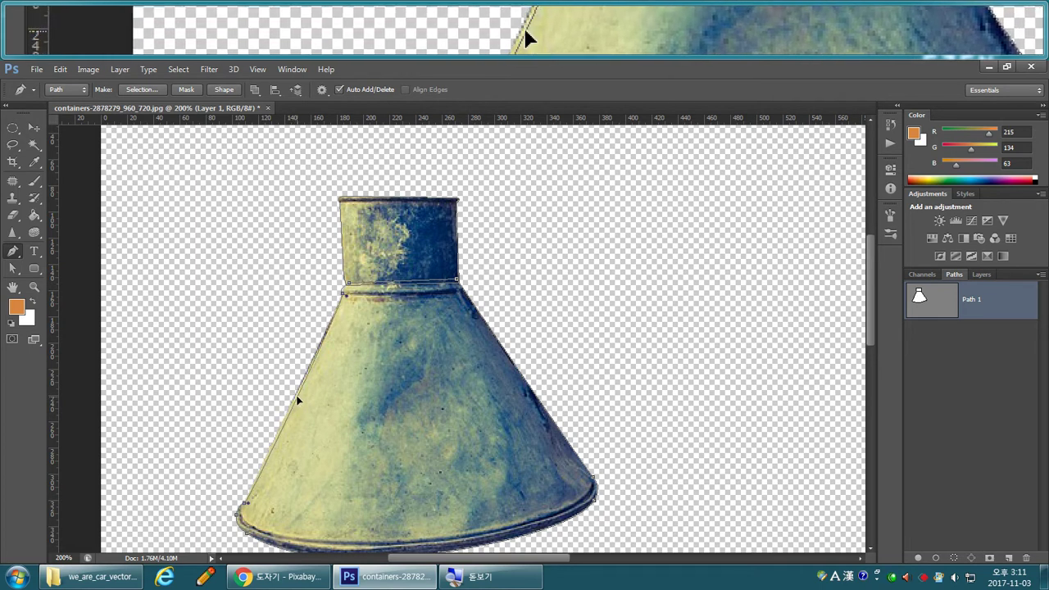
Load the adjusted Path 1 as a selection and invert it with Layer 1 active.
{"action": "left_click", "coordinate": [929, 312], "text": "ctrl"}
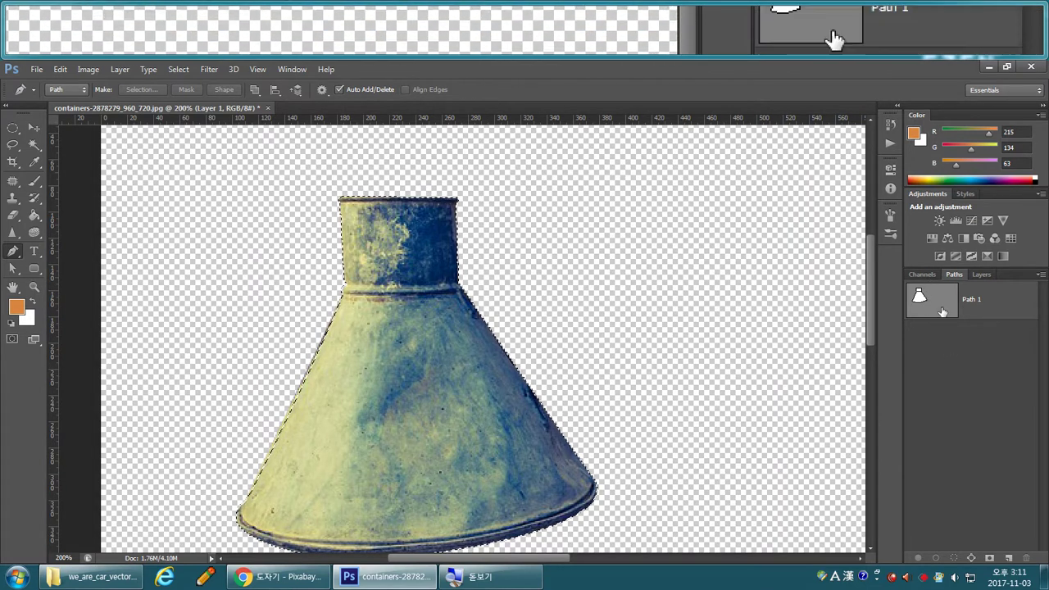
{"action": "left_click", "coordinate": [979, 274]}
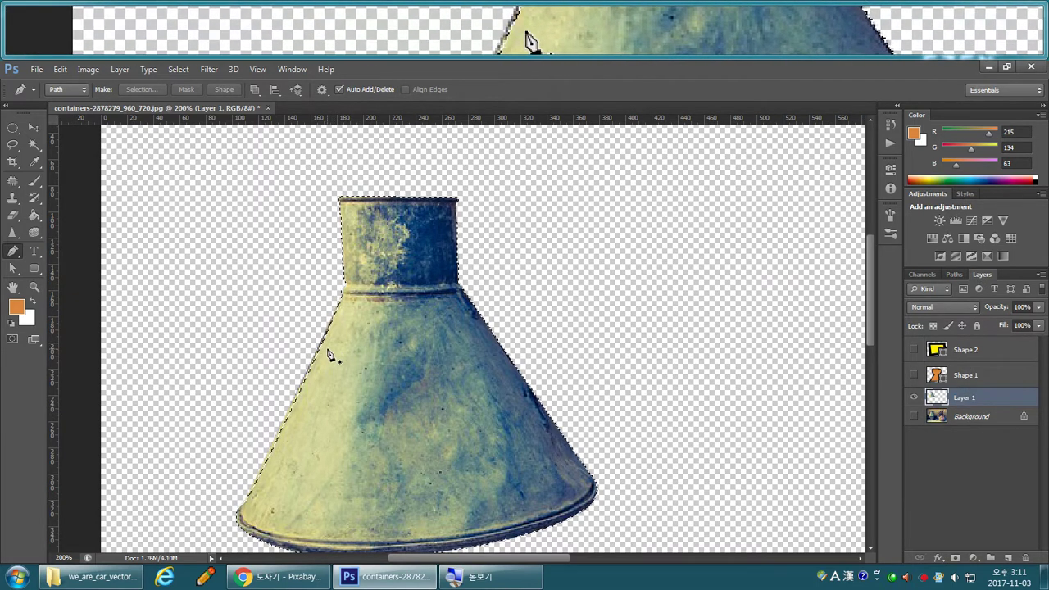
{"action": "left_click", "coordinate": [179, 69]}
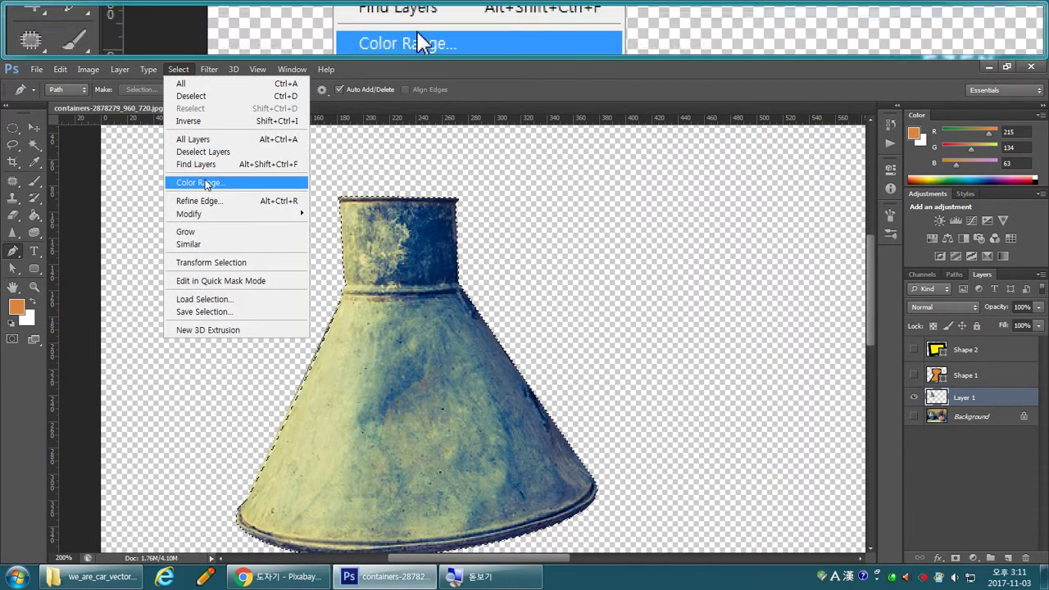
{"action": "left_click", "coordinate": [213, 123]}
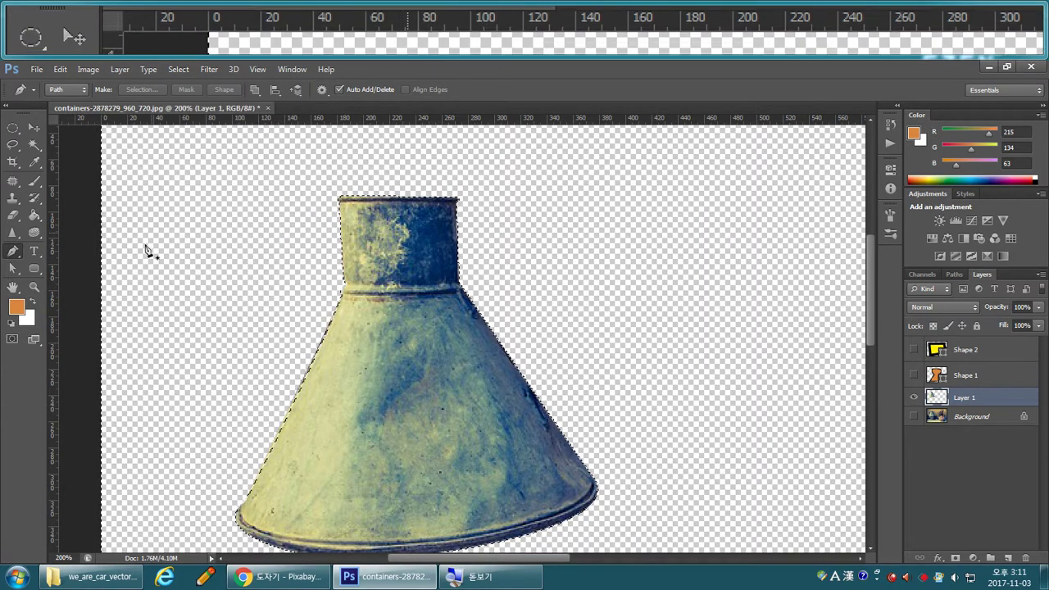
Examine the fringe pixels along the body's left edge up close and clear the selection.
{"action": "left_click", "coordinate": [33, 287]}
{"action": "left_click_drag", "start_coordinate": [301, 354], "coordinate": [342, 361]}
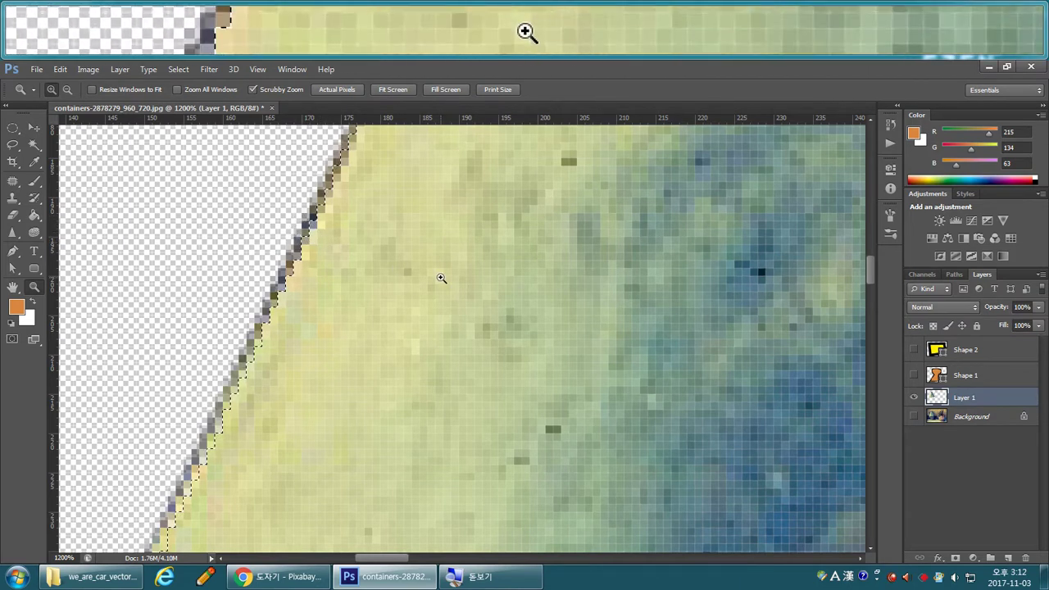
{"action": "key", "text": "ctrl+0"}
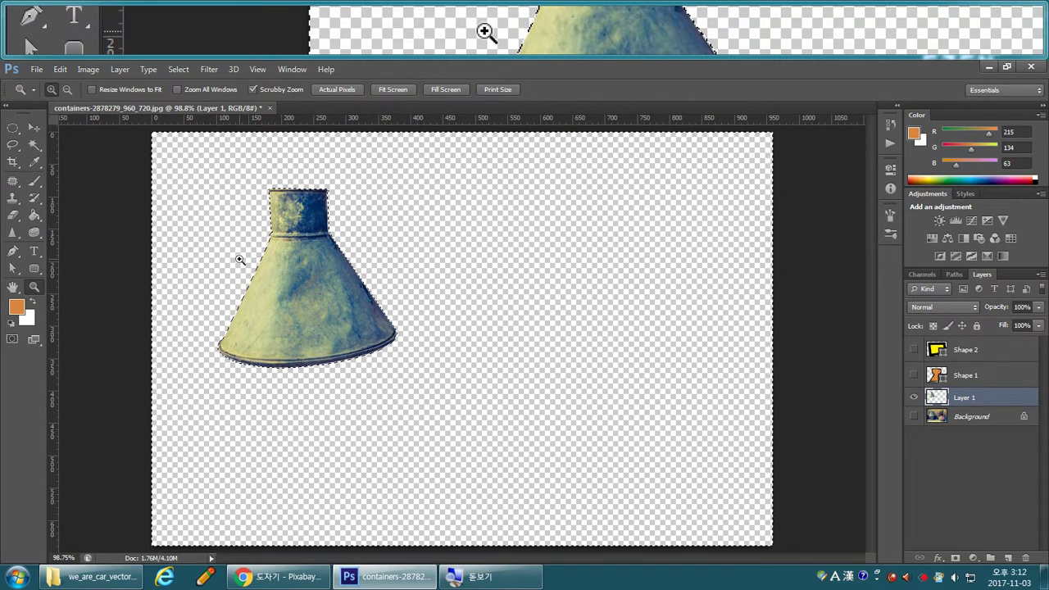
{"action": "left_click", "coordinate": [179, 70]}
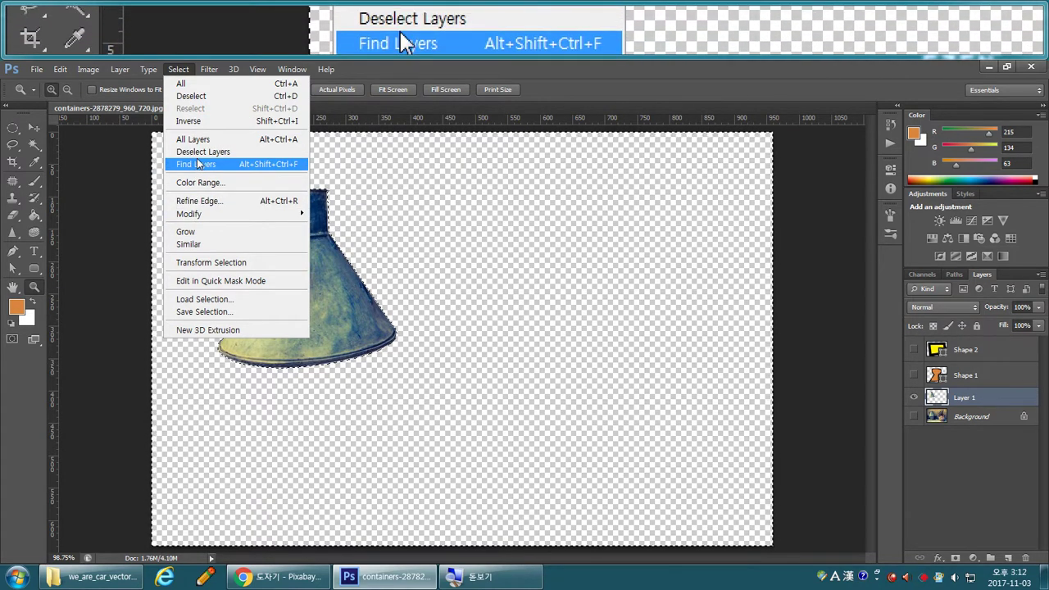
{"action": "left_click", "coordinate": [221, 97]}
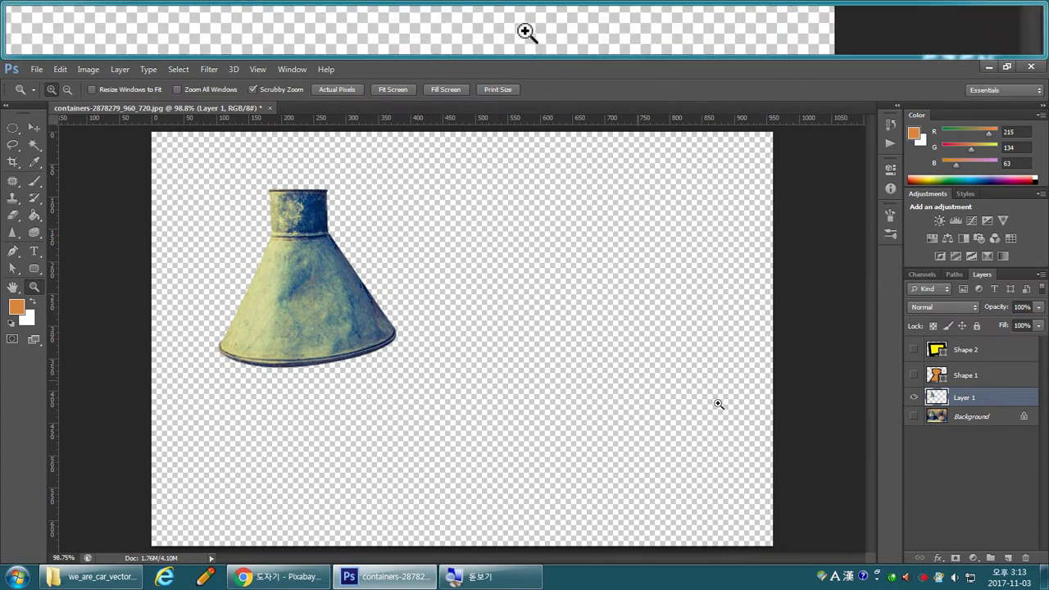
Add an empty layer directly above Background, and switch visibility from Layer 1 to Background.
{"action": "left_click", "coordinate": [970, 418]}
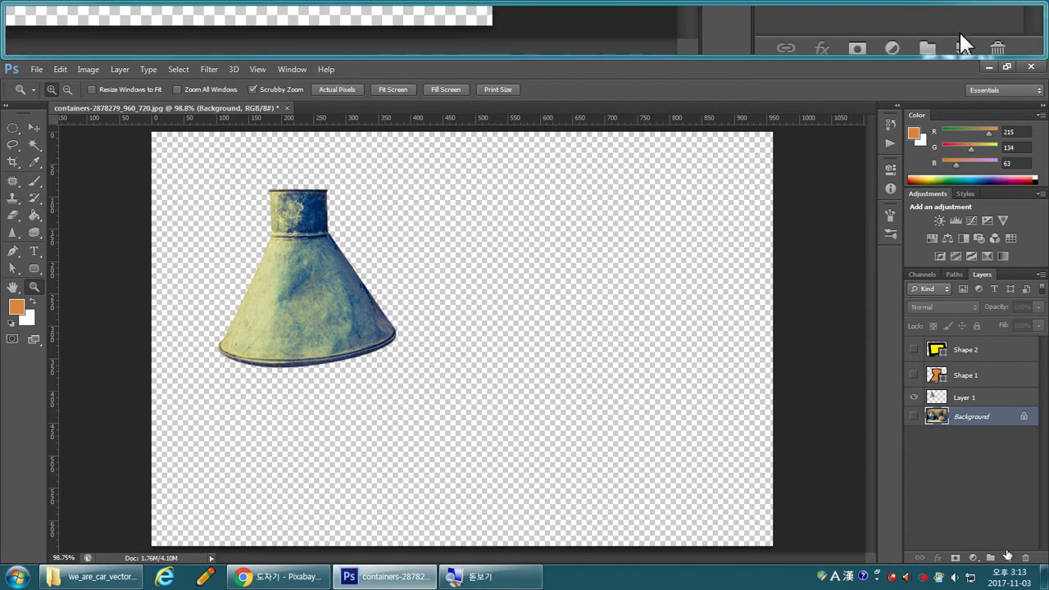
{"action": "left_click", "coordinate": [1008, 558]}
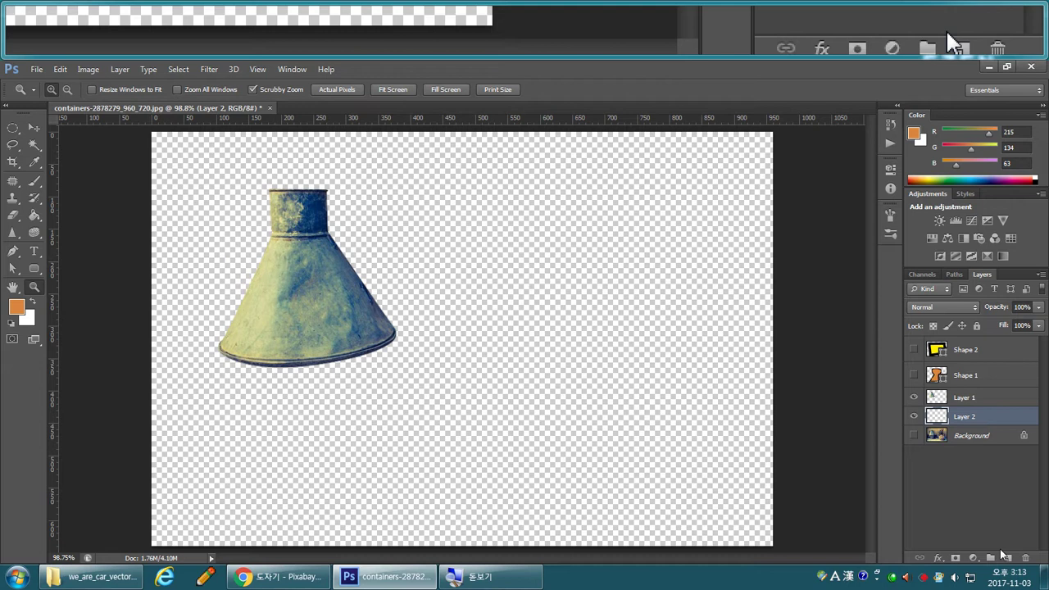
{"action": "left_click", "coordinate": [963, 434]}
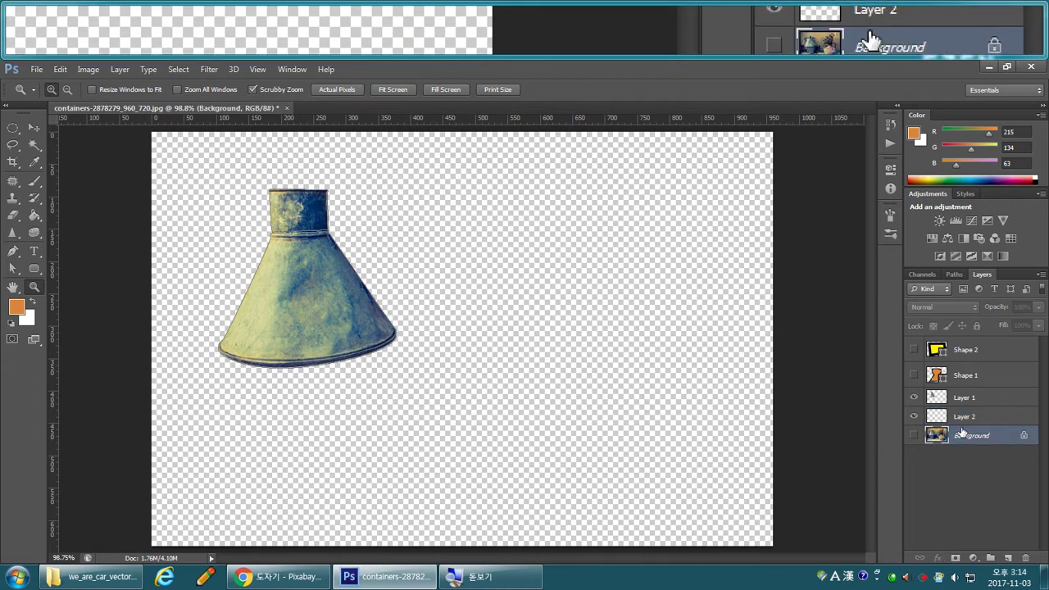
{"action": "left_click", "coordinate": [914, 438]}
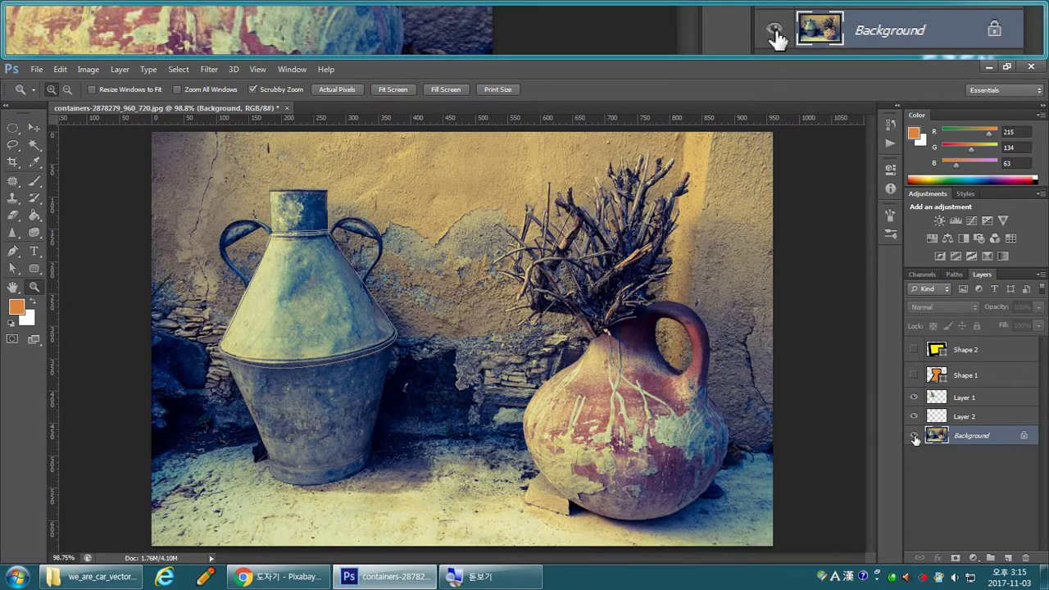
{"action": "left_click", "coordinate": [914, 397]}
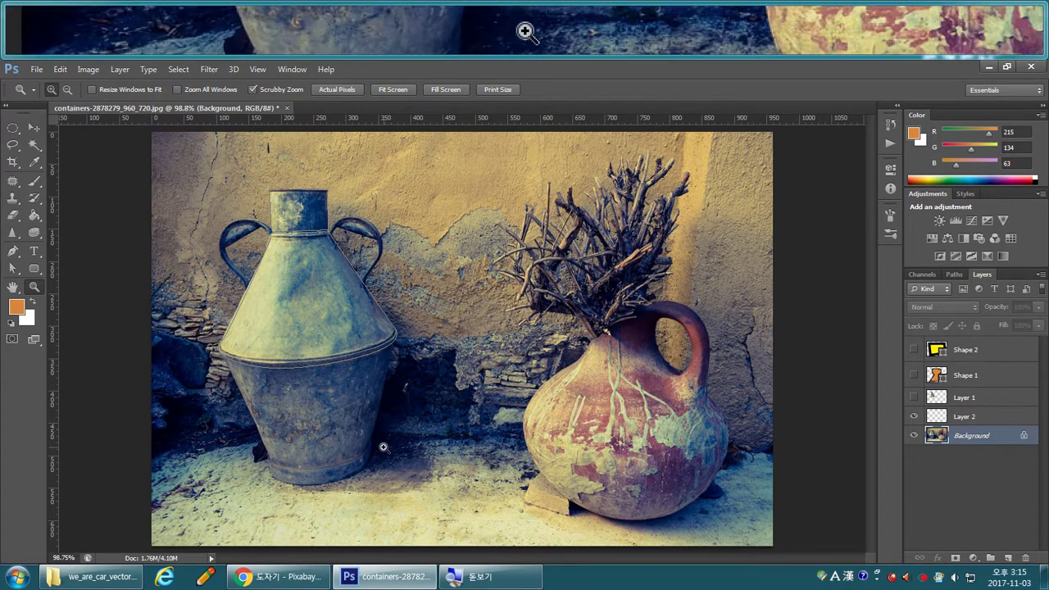
Duplicate the Background layer.
{"action": "left_click", "coordinate": [399, 377]}
{"action": "left_click", "coordinate": [397, 387]}
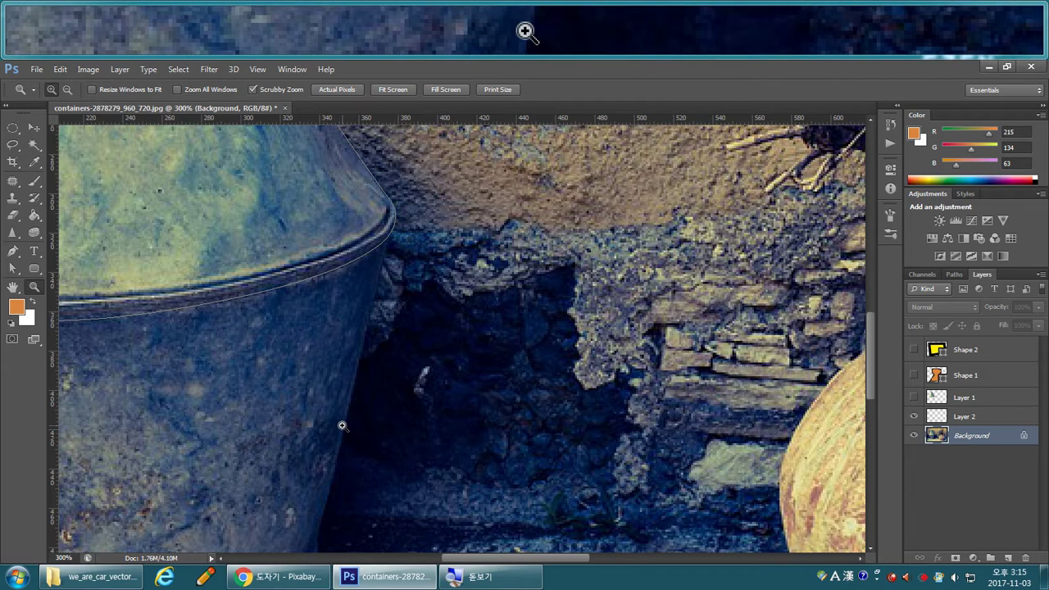
{"action": "key", "text": "ctrl+minus"}
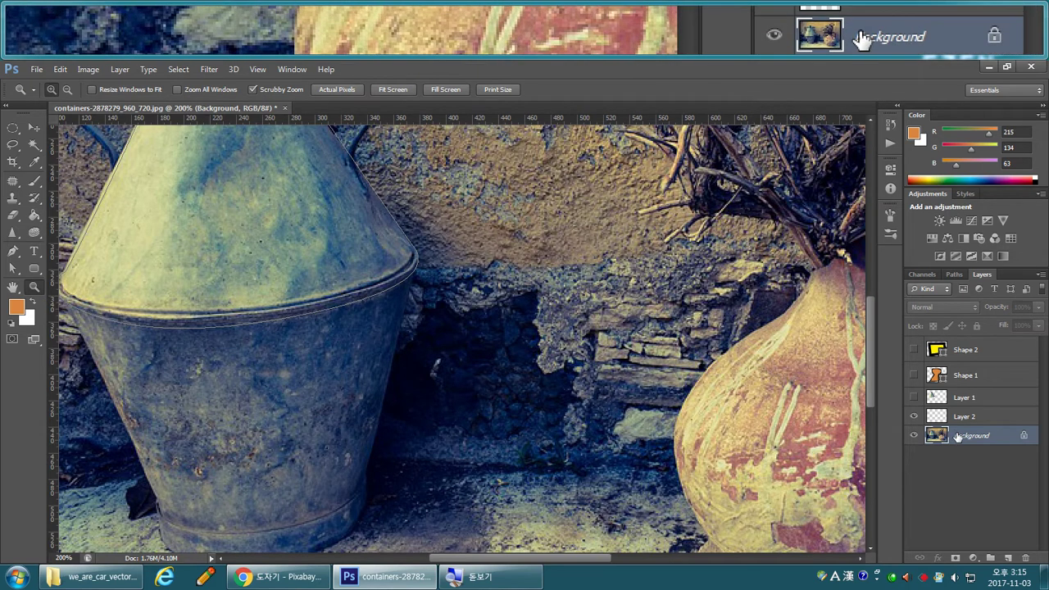
{"action": "left_click_drag", "start_coordinate": [960, 435], "coordinate": [1007, 556]}
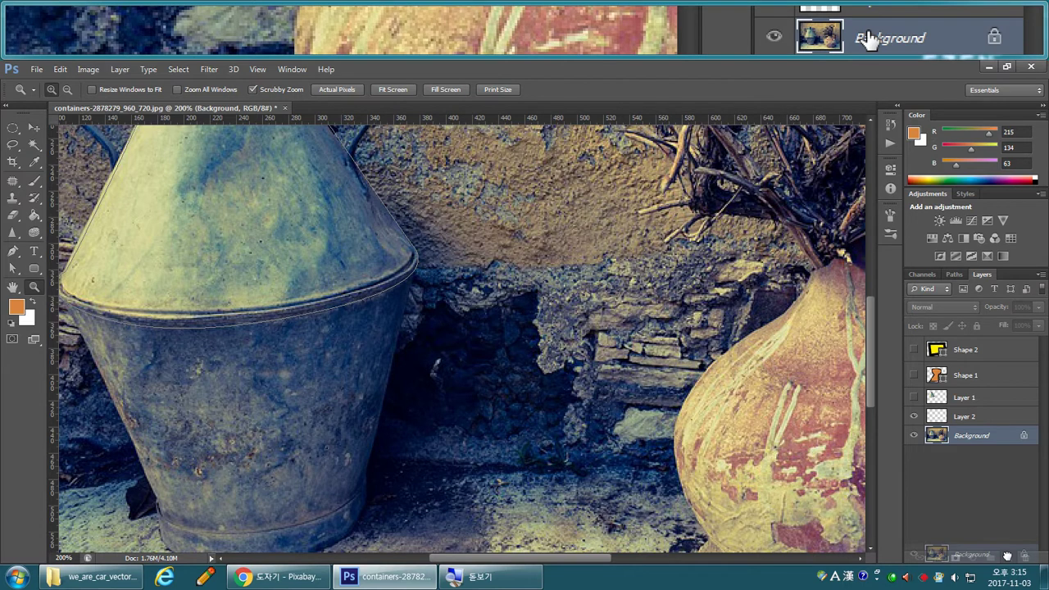
{"action": "left_click_drag", "start_coordinate": [1007, 556], "coordinate": [1007, 555]}
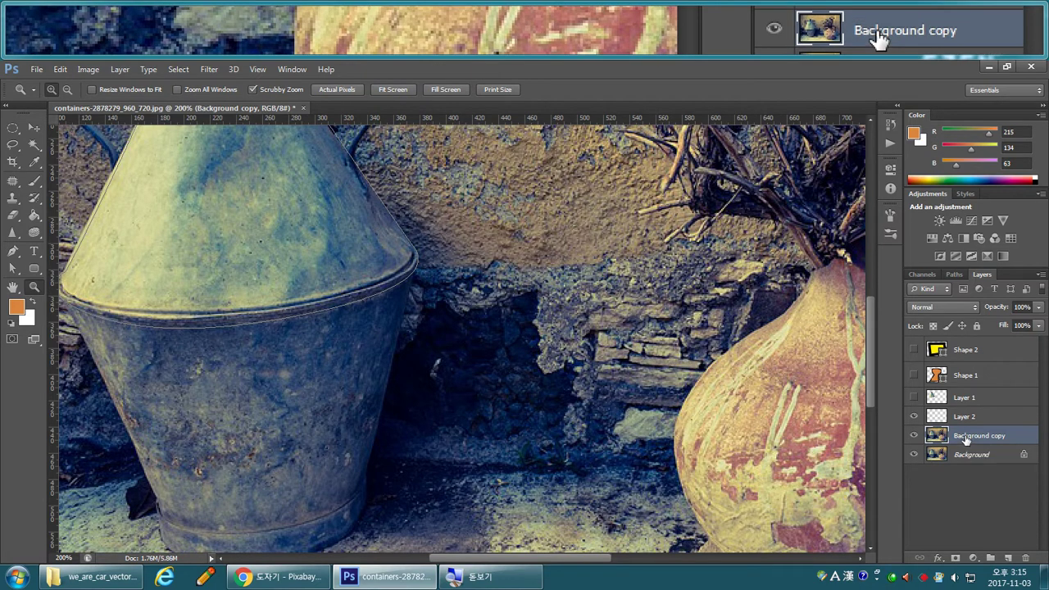
Brighten the Background copy layer with a Levels adjustment, setting the midtone input level to 1.57.
{"action": "key", "text": "ctrl+minus"}
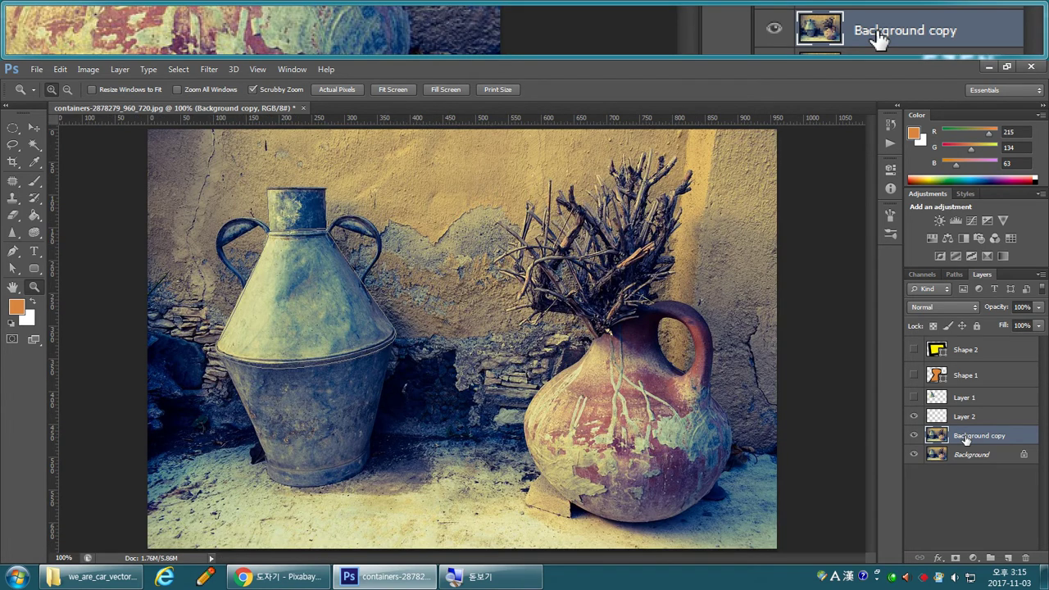
{"action": "key", "text": "ctrl+plus"}
{"action": "key", "text": "ctrl+minus"}
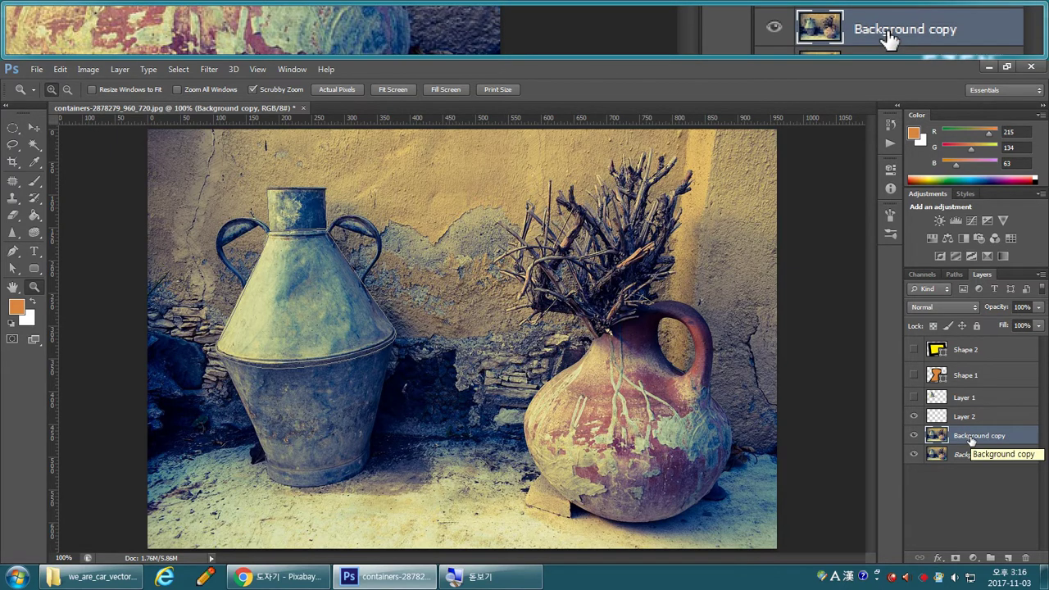
{"action": "left_click", "coordinate": [81, 72]}
{"action": "mouse_move", "coordinate": [99, 103]}
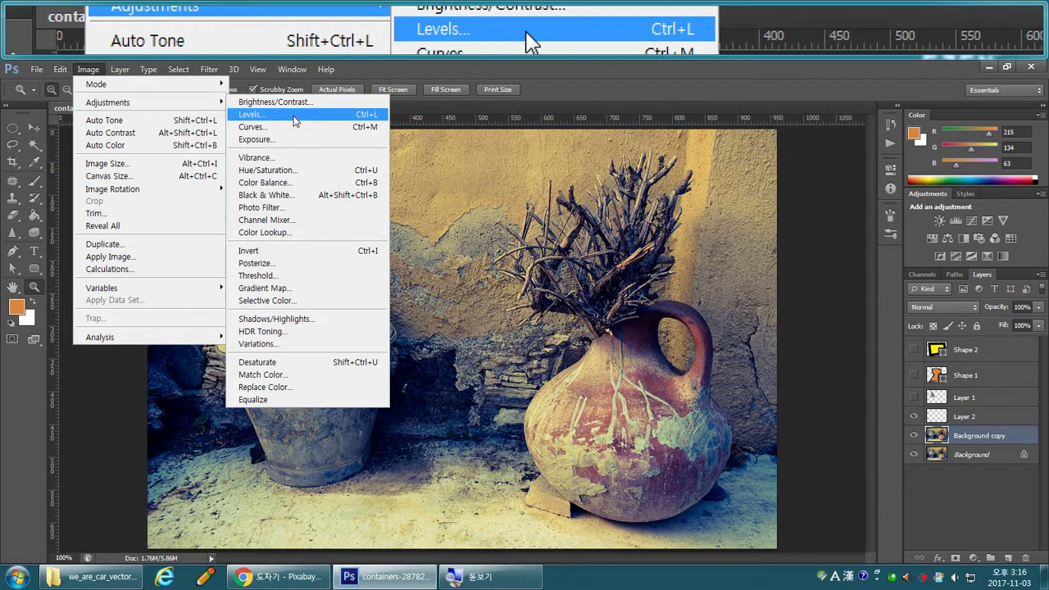
{"action": "left_click", "coordinate": [294, 121]}
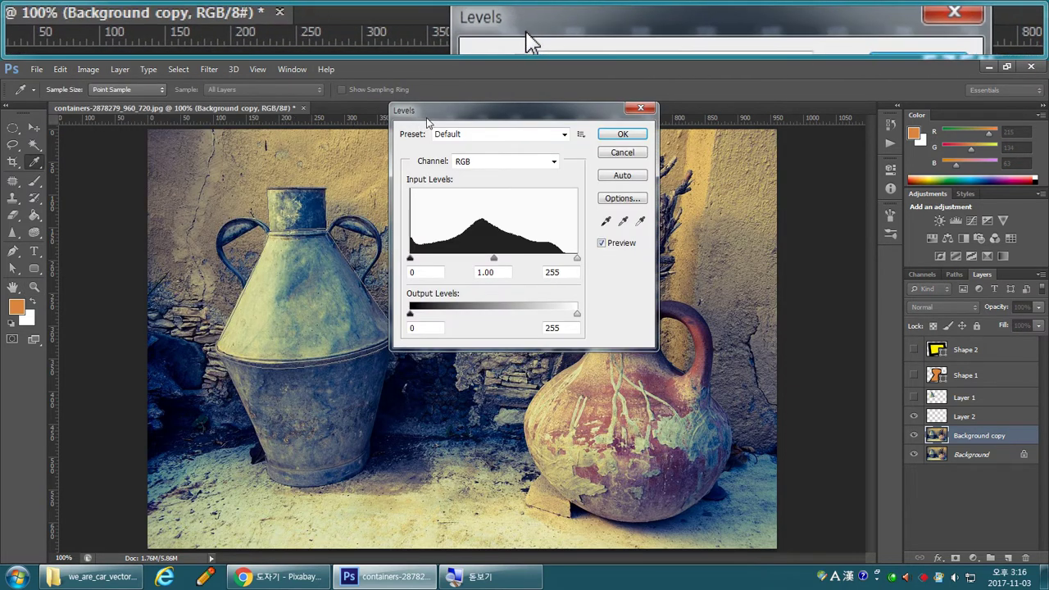
{"action": "left_click_drag", "start_coordinate": [529, 262], "coordinate": [527, 260]}
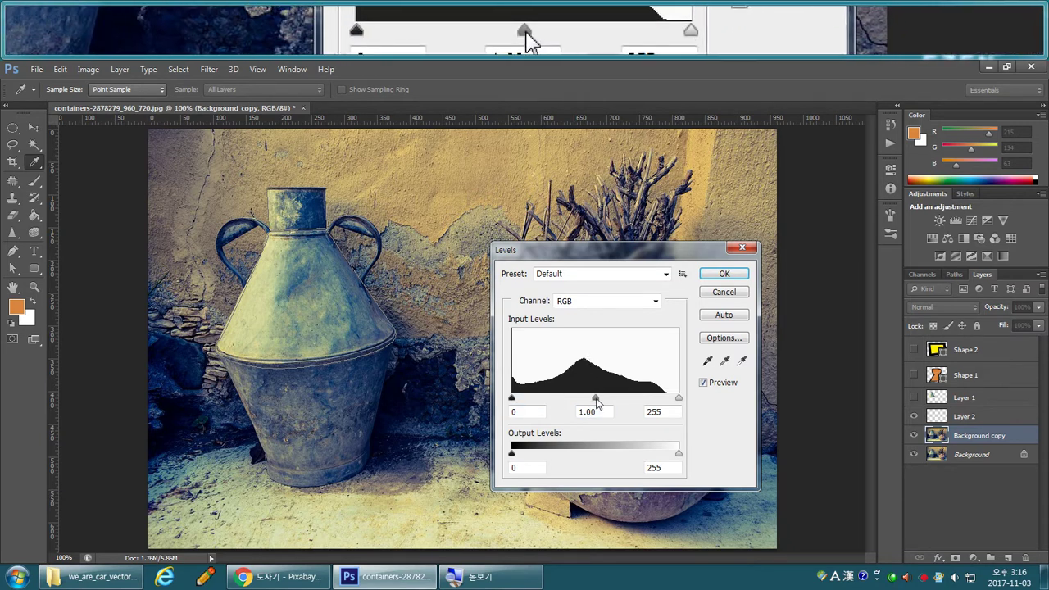
{"action": "left_click_drag", "start_coordinate": [595, 399], "coordinate": [568, 400]}
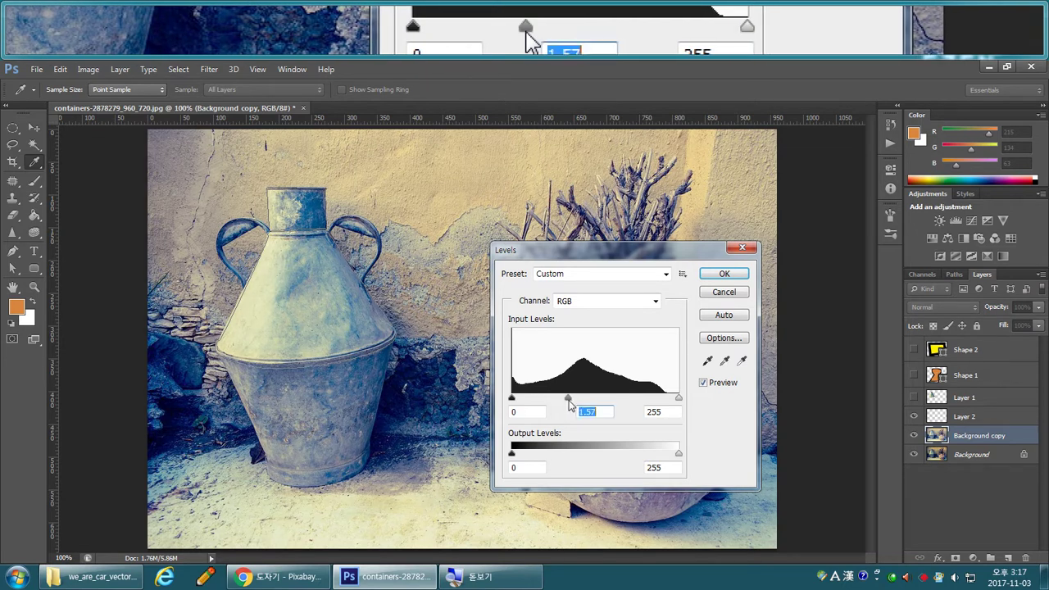
{"action": "left_click", "coordinate": [706, 276]}
Trace the outer edge of the metal container's right handle as a closed Pen subpath in Path 1, overlapping the body.
{"action": "key", "text": "z"}
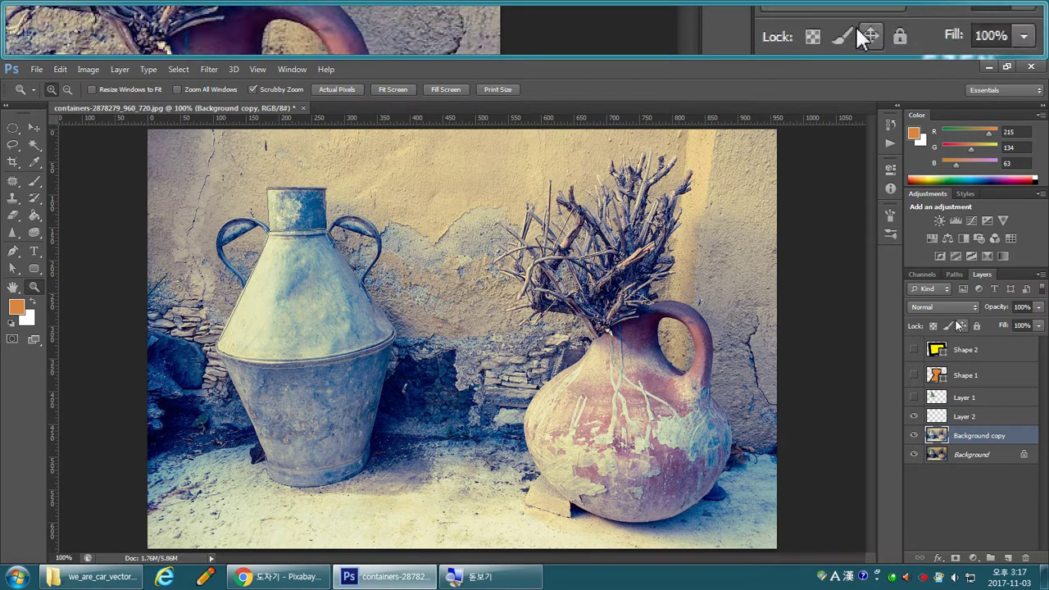
{"action": "left_click", "coordinate": [955, 274]}
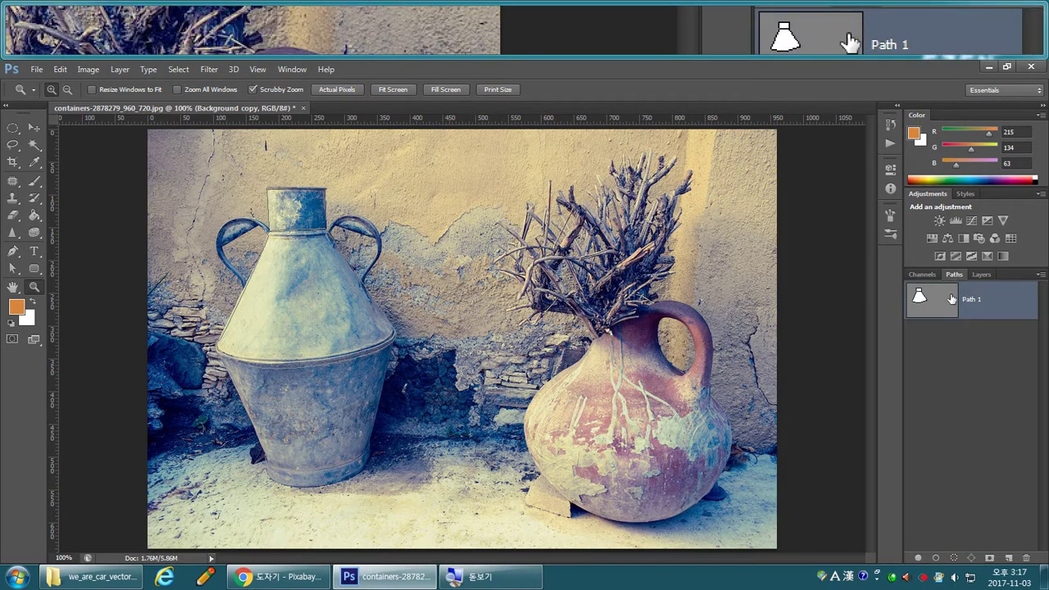
{"action": "left_click_drag", "start_coordinate": [410, 342], "coordinate": [413, 346]}
{"action": "left_click", "coordinate": [413, 345]}
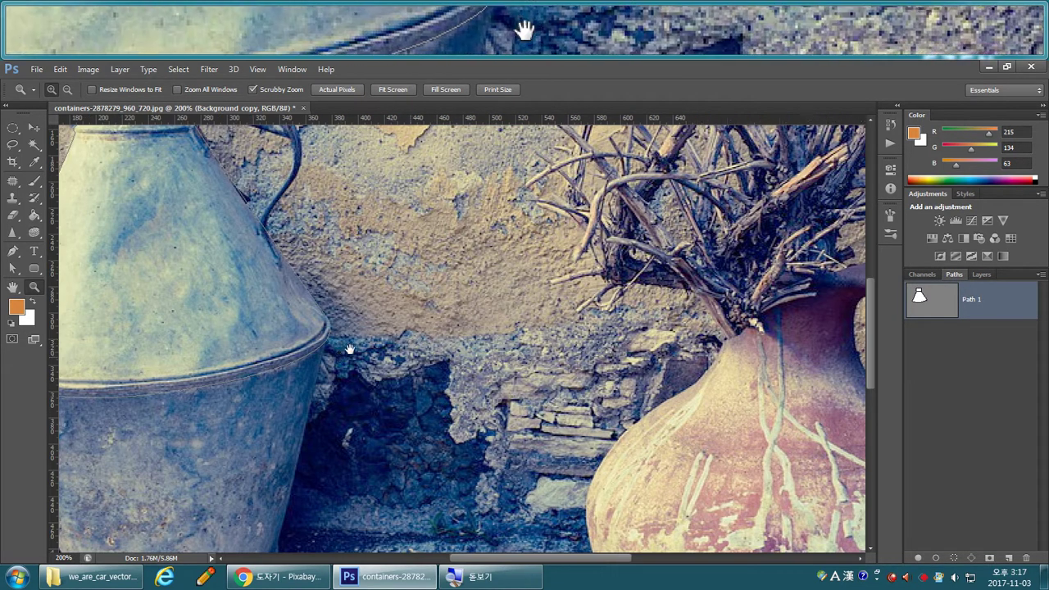
{"action": "left_click_drag", "start_coordinate": [346, 347], "coordinate": [503, 218]}
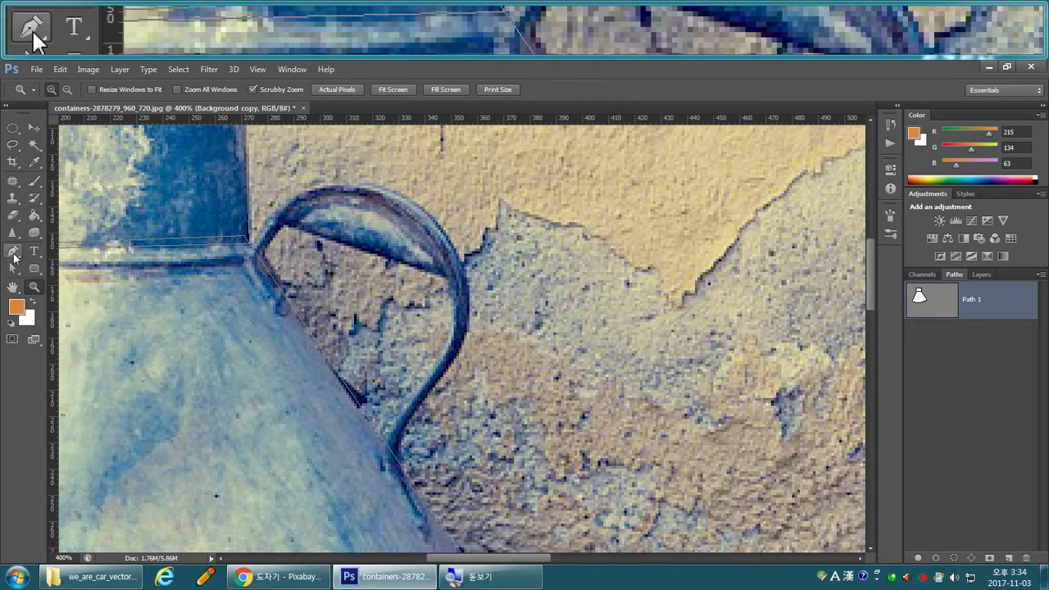
{"action": "left_click", "coordinate": [13, 256]}
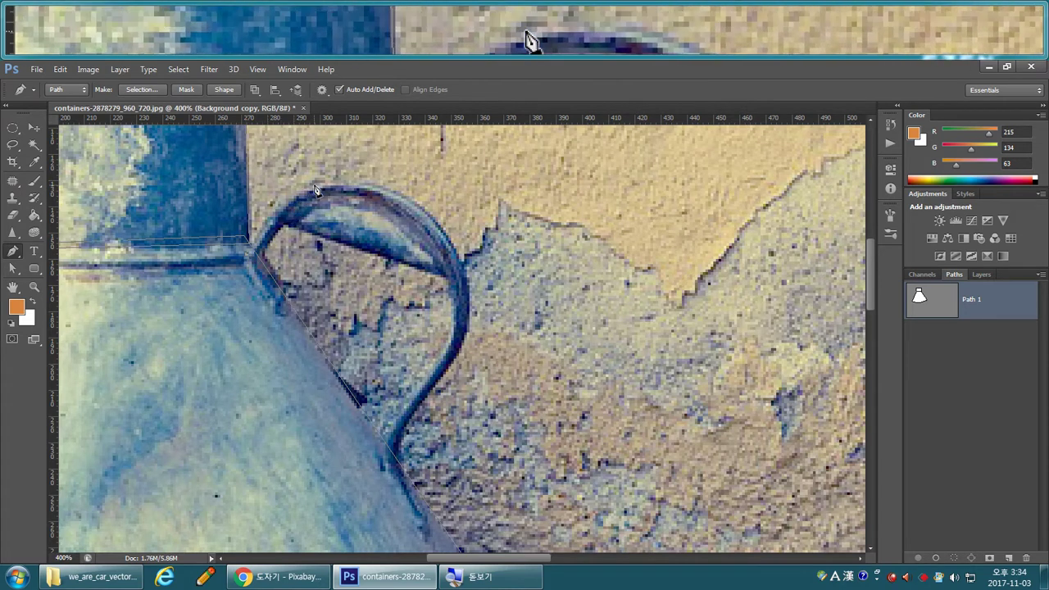
{"action": "left_click_drag", "start_coordinate": [320, 193], "coordinate": [366, 179]}
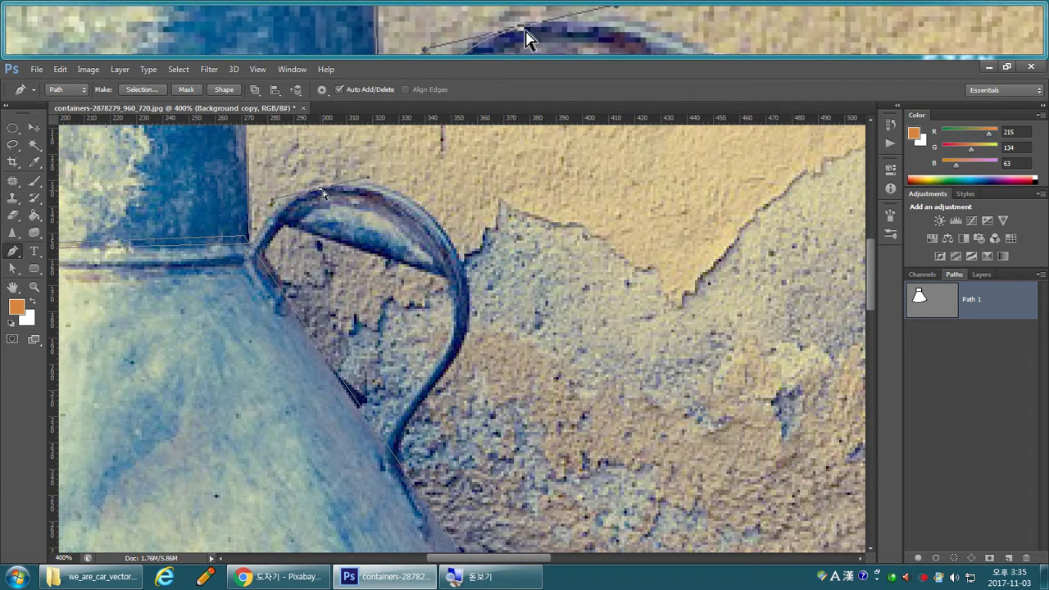
{"action": "left_click_drag", "start_coordinate": [322, 193], "coordinate": [323, 190]}
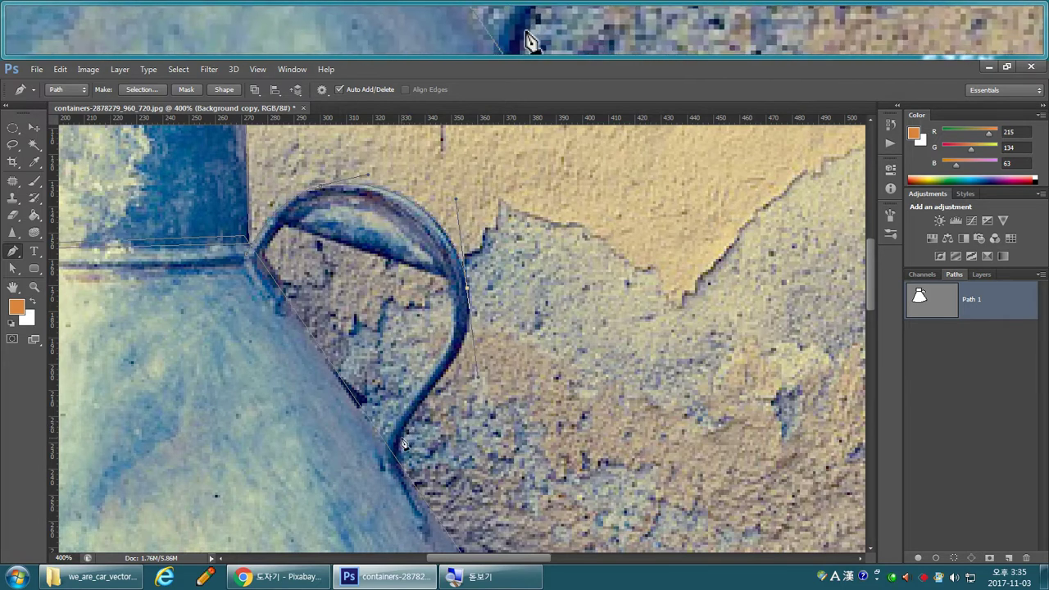
{"action": "left_click_drag", "start_coordinate": [402, 443], "coordinate": [399, 510]}
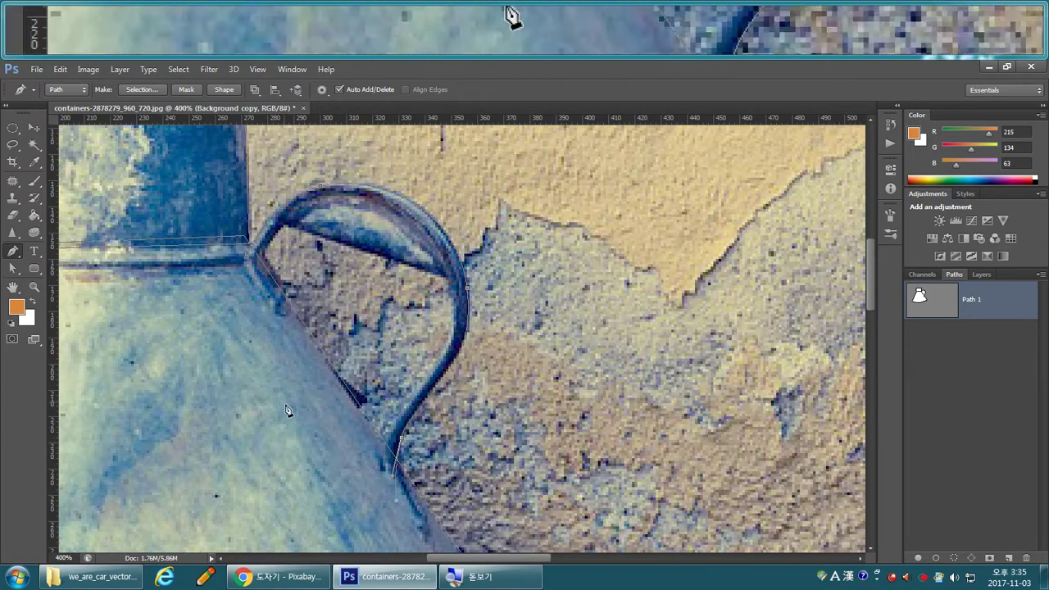
{"action": "left_click", "coordinate": [248, 260]}
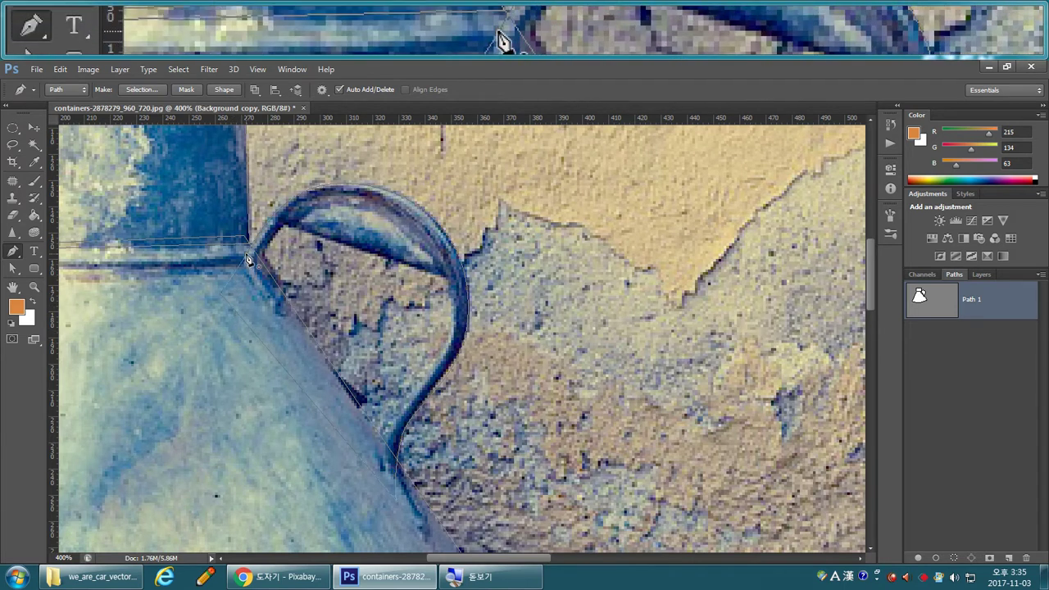
{"action": "left_click", "coordinate": [469, 336]}
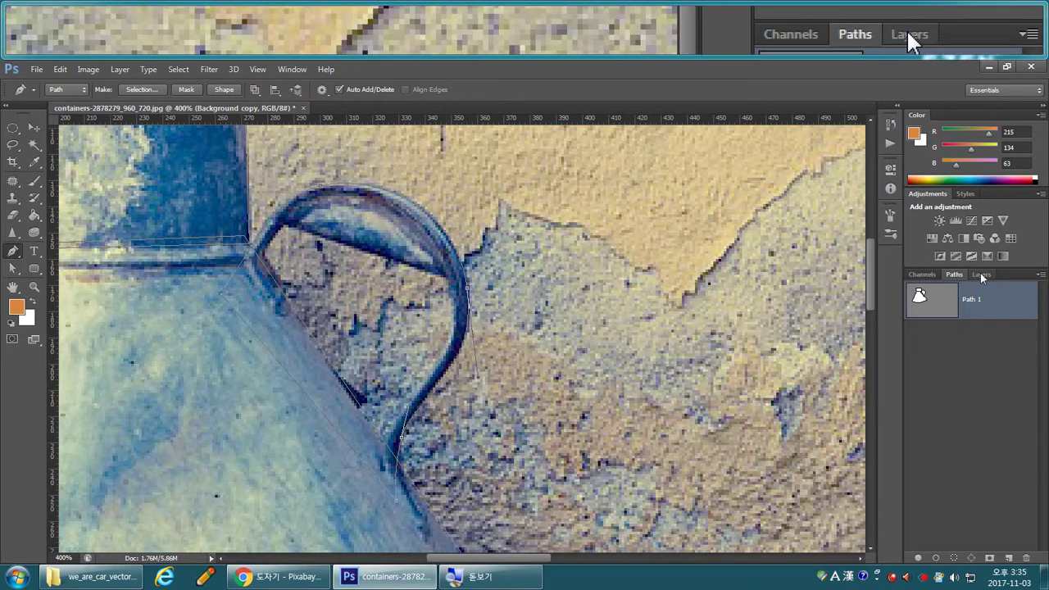
Brighten the Background copy layer further with a second Levels adjustment, shifting the midtone input strongly toward the shadows.
{"action": "left_click", "coordinate": [981, 278]}
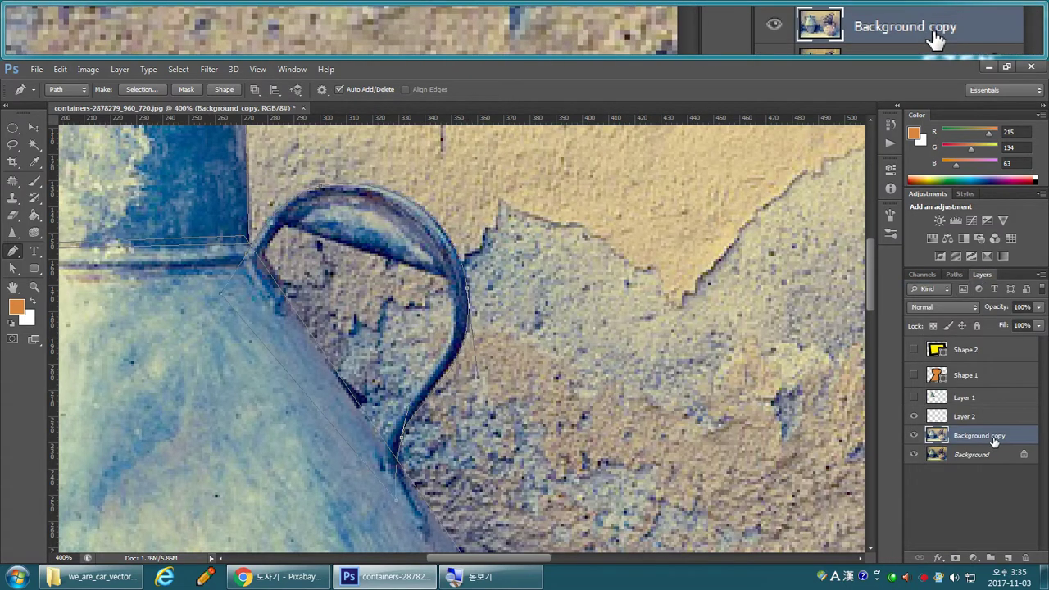
{"action": "key", "text": "ctrl+l"}
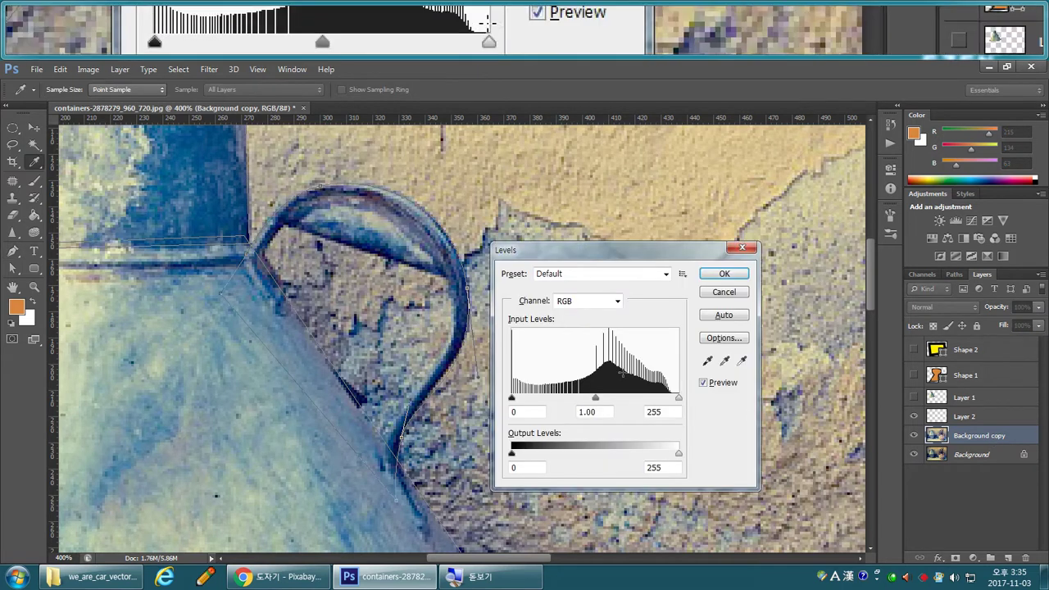
{"action": "left_click_drag", "start_coordinate": [597, 402], "coordinate": [533, 402]}
{"action": "left_click", "coordinate": [724, 273]}
{"action": "key", "text": "p"}
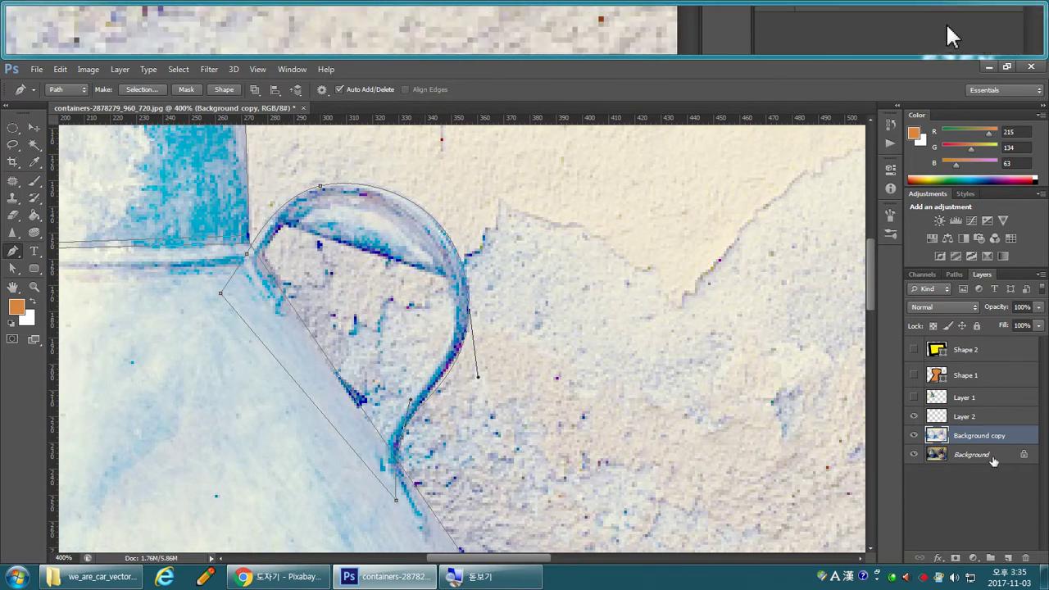
Trace the opening inside the right handle as a closed Pen subpath in Subtract Front Shape mode.
{"action": "left_click", "coordinate": [508, 278], "text": "ctrl"}
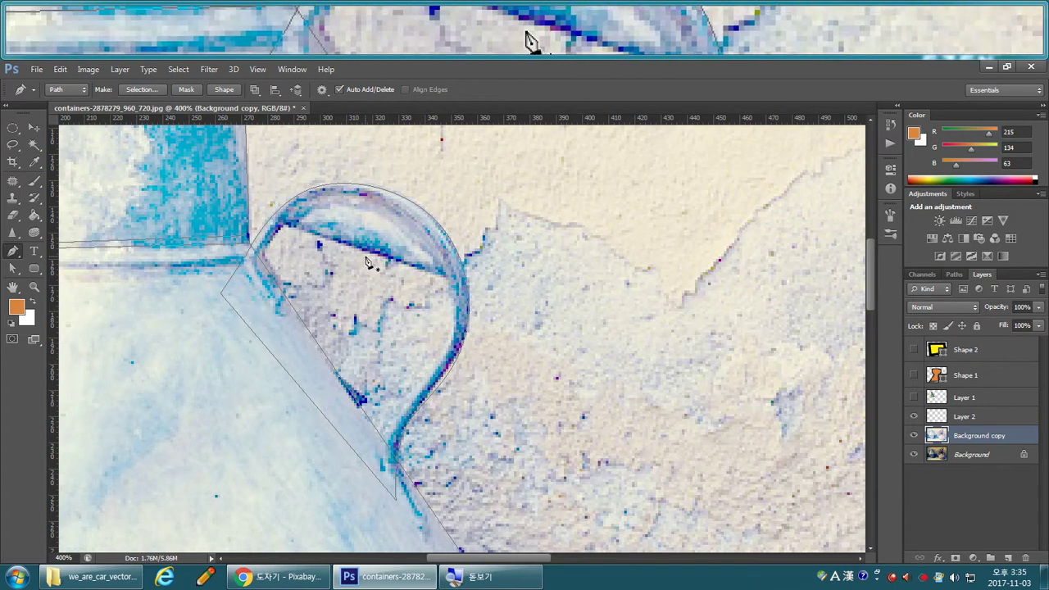
{"action": "left_click", "coordinate": [254, 89]}
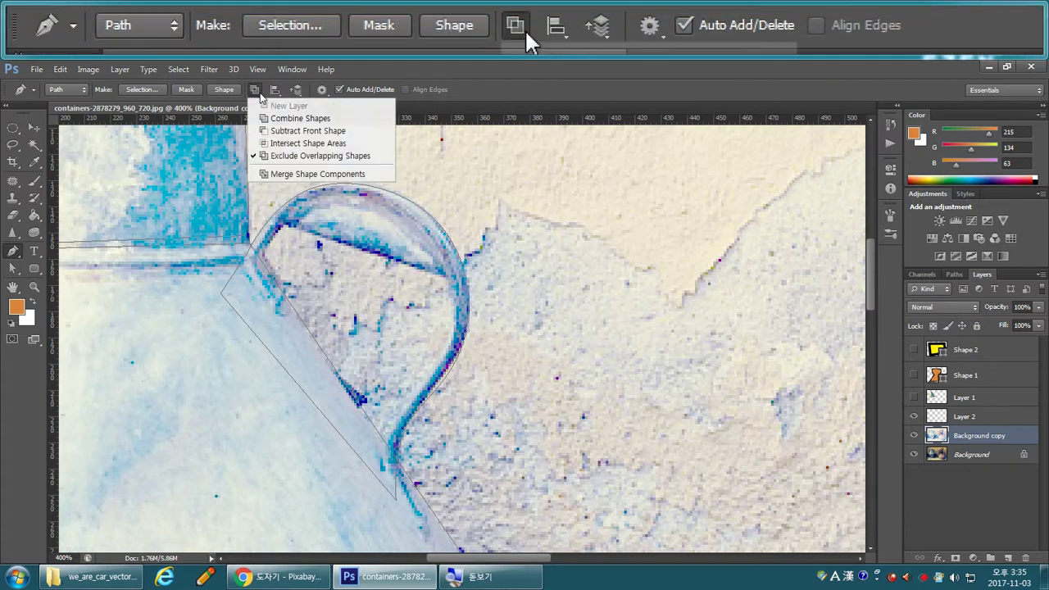
{"action": "left_click", "coordinate": [303, 134]}
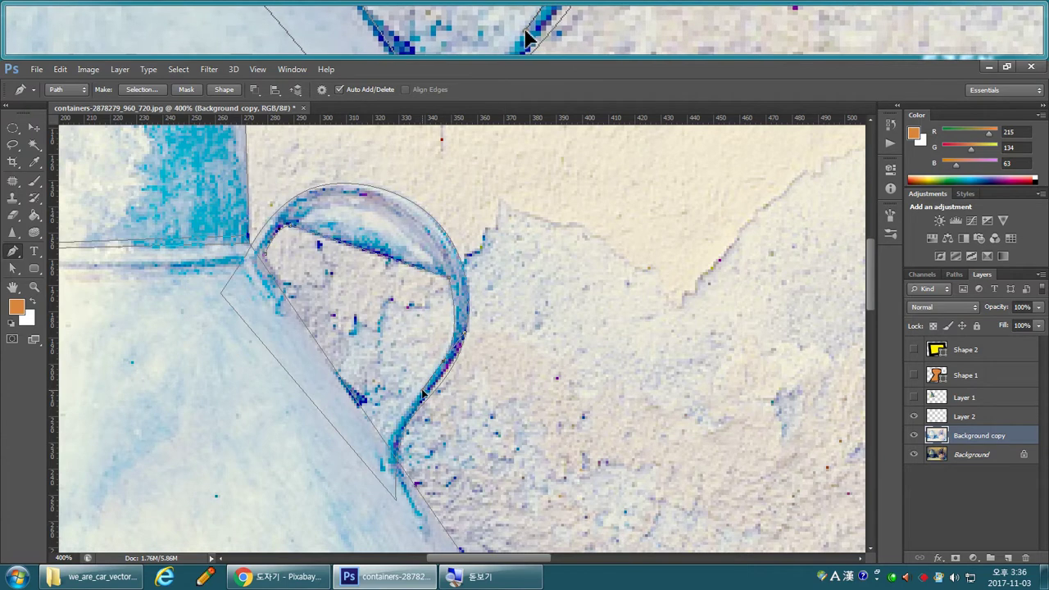
{"action": "left_click", "coordinate": [388, 449]}
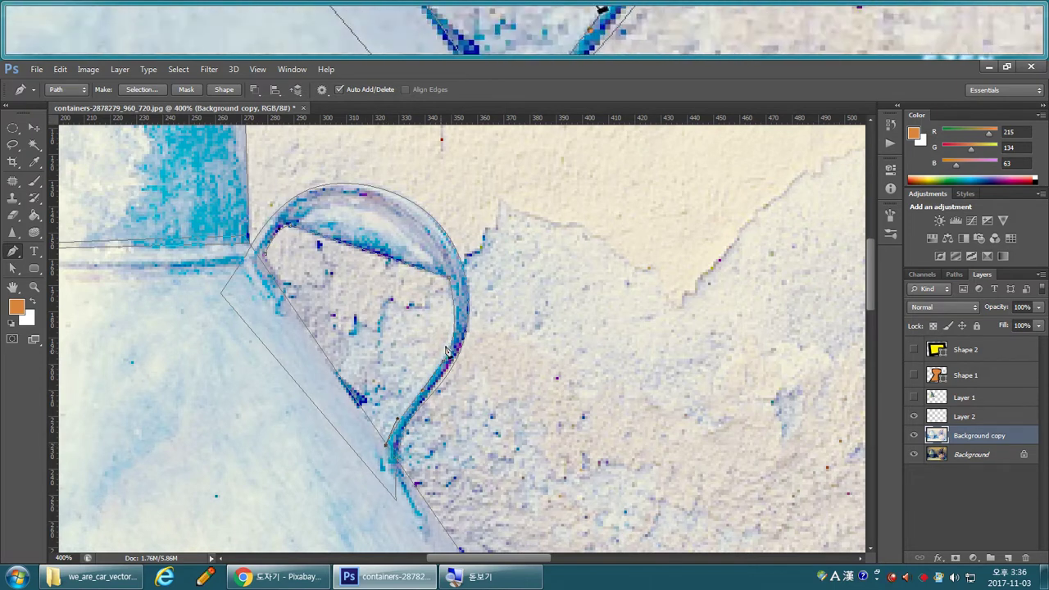
{"action": "left_click", "coordinate": [264, 257]}
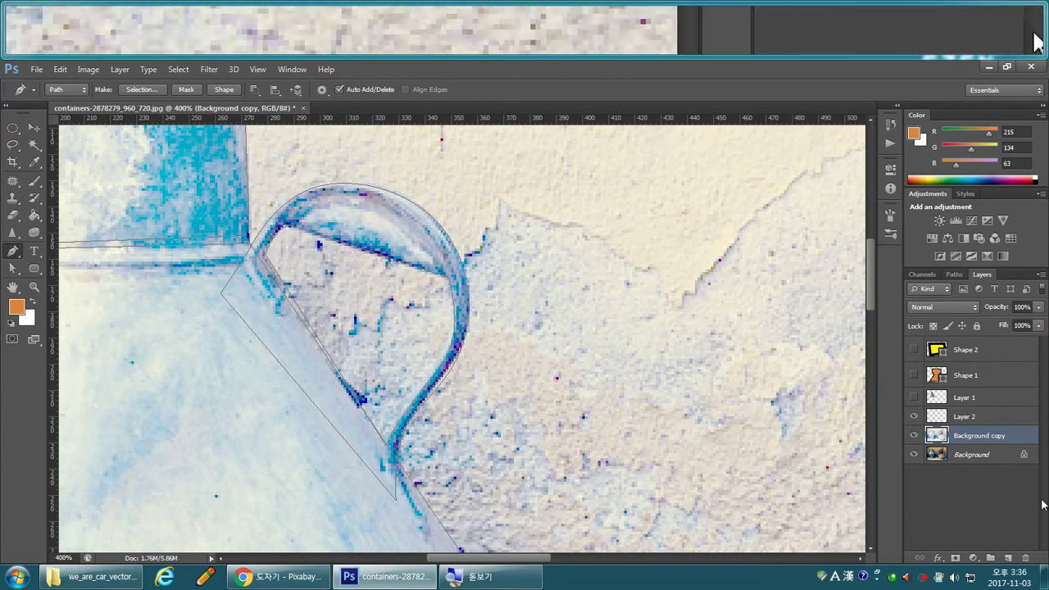
Load Path 1 as a selection and hide the Background copy layer to check the outline against the original image.
{"action": "left_click", "coordinate": [953, 274]}
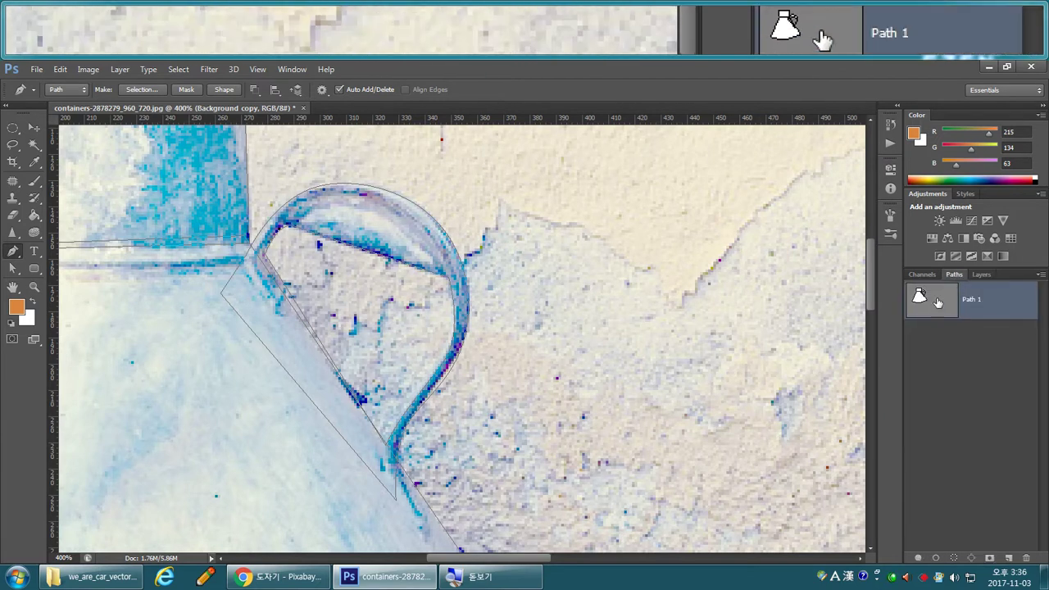
{"action": "left_click", "coordinate": [938, 302], "text": "ctrl"}
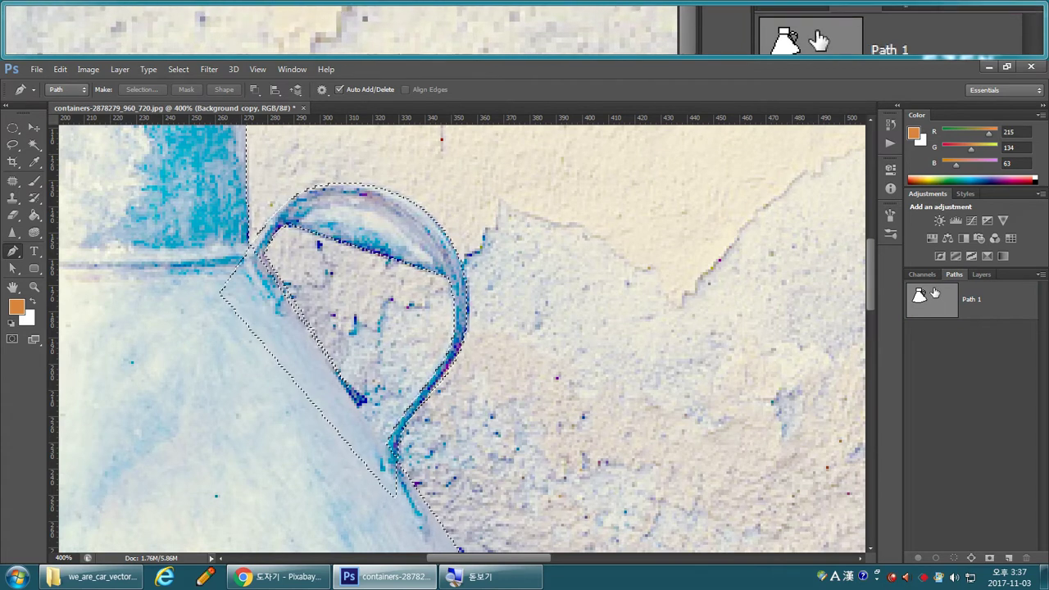
{"action": "left_click", "coordinate": [981, 274]}
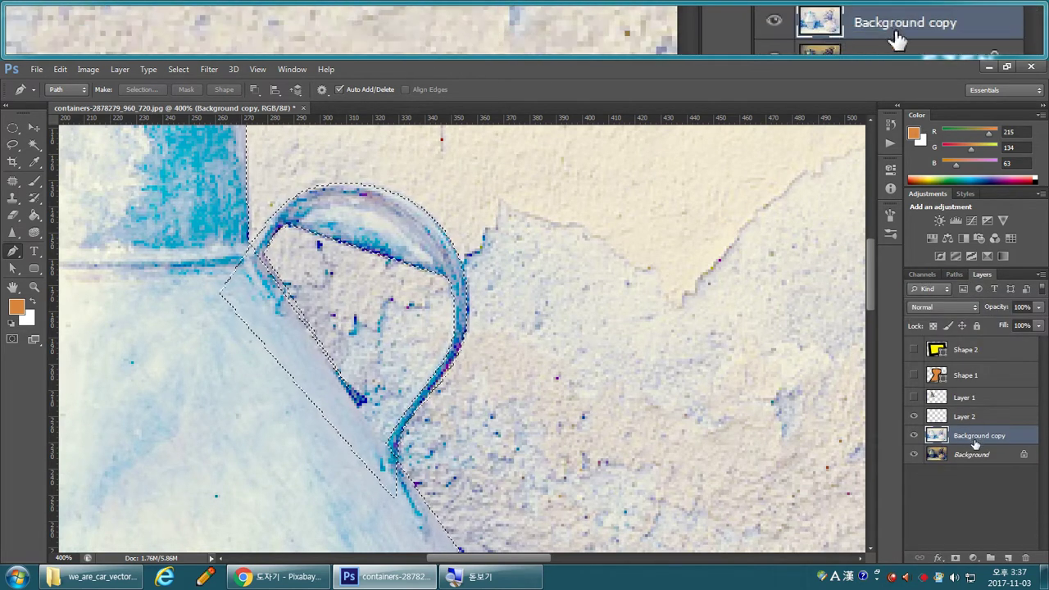
{"action": "left_click", "coordinate": [913, 435]}
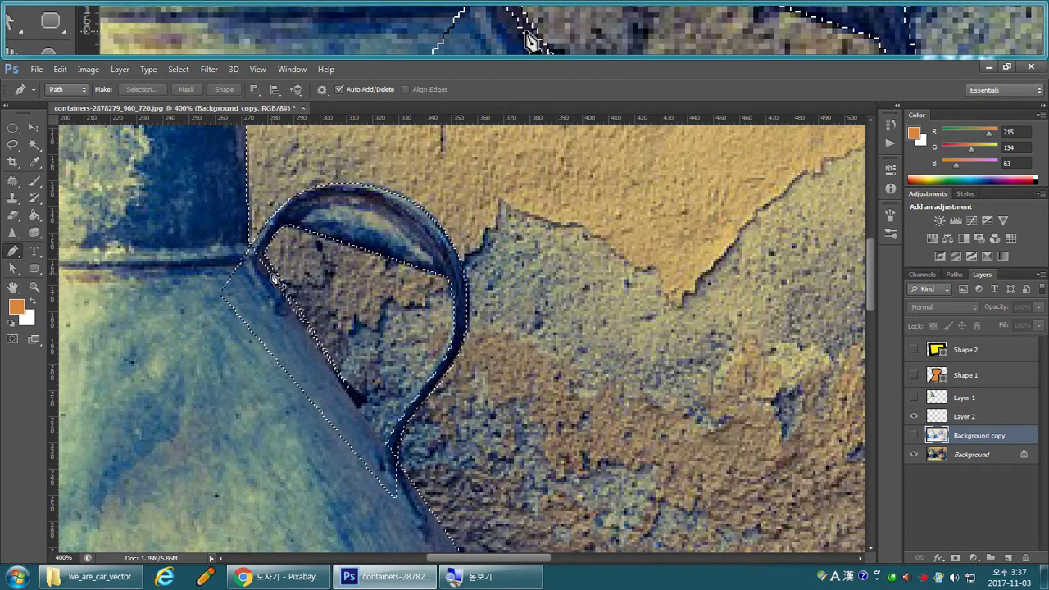
Clear the container selection, hide Layer 2, and show the Background copy layer again.
{"action": "left_click", "coordinate": [14, 148]}
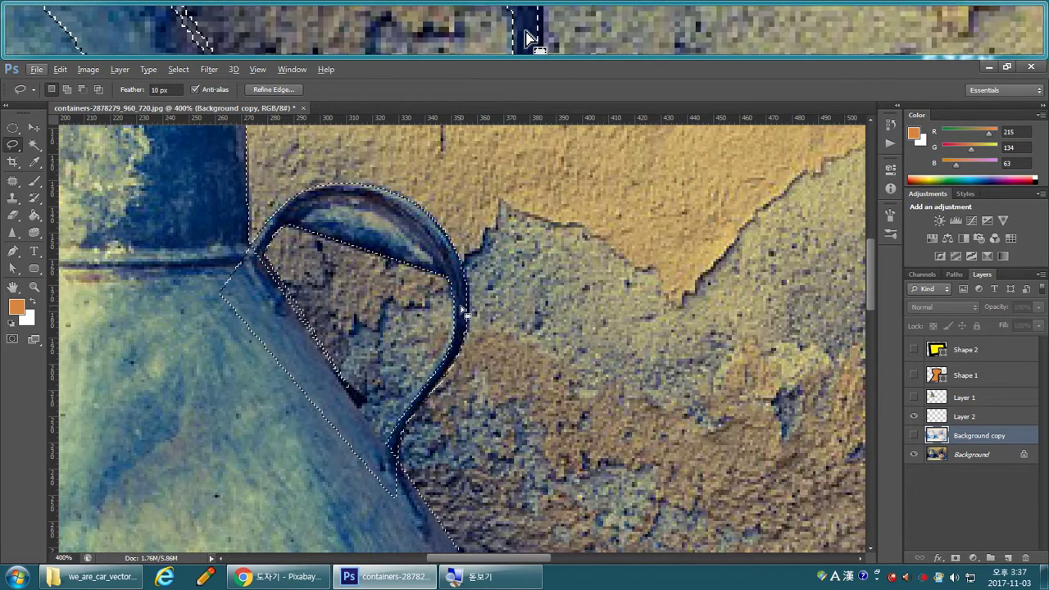
{"action": "left_click", "coordinate": [914, 416]}
{"action": "left_click", "coordinate": [914, 435]}
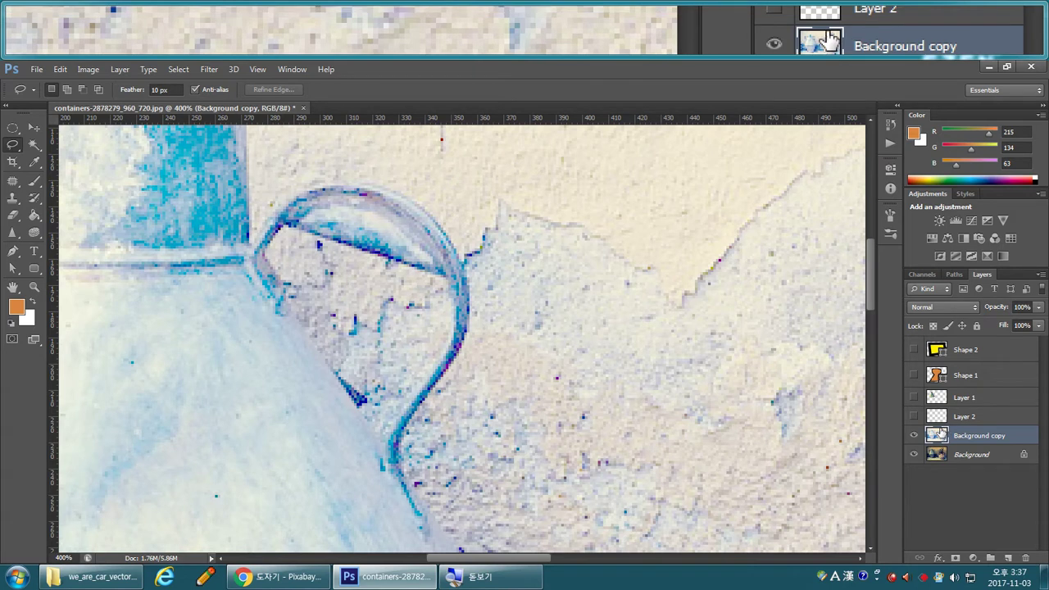
Draw an open S-shaped Pen path with four anchor points on the plain wall above the right handle.
{"action": "left_click_drag", "start_coordinate": [384, 114], "coordinate": [188, 291]}
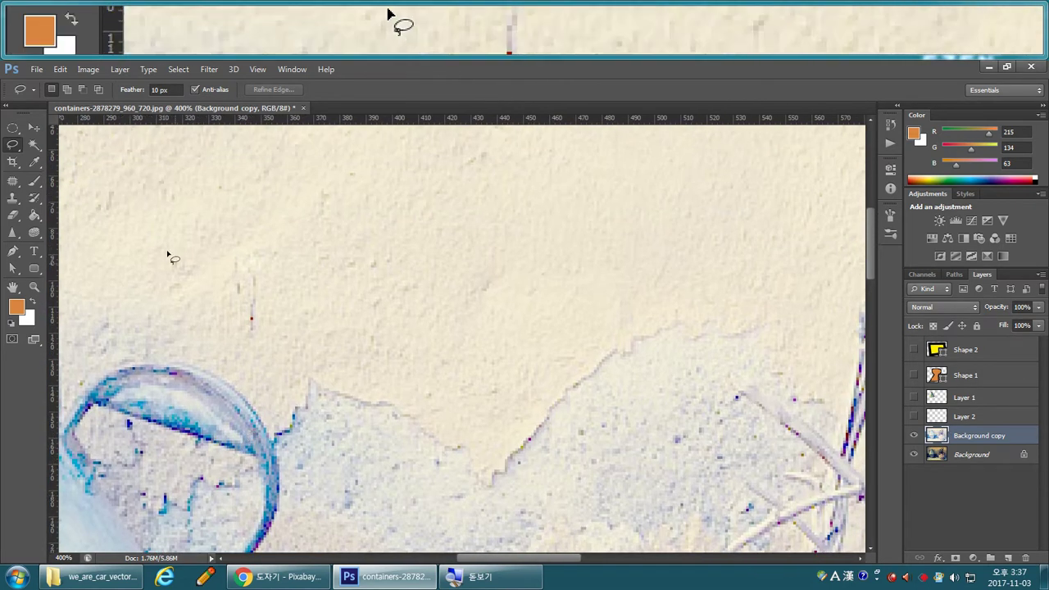
{"action": "left_click", "coordinate": [13, 251]}
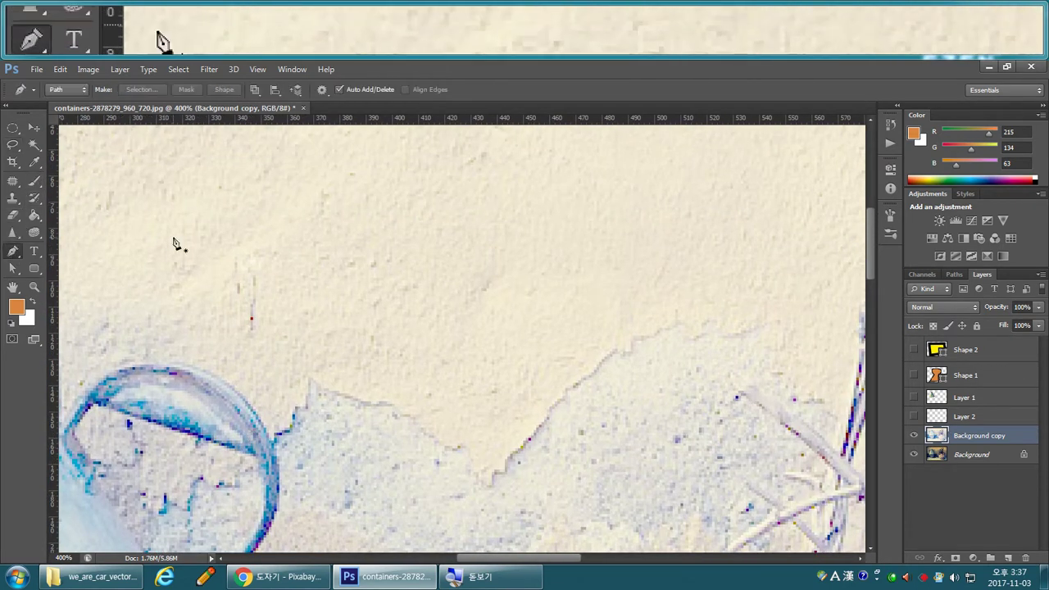
{"action": "left_click", "coordinate": [232, 243]}
{"action": "left_click_drag", "start_coordinate": [321, 201], "coordinate": [382, 200]}
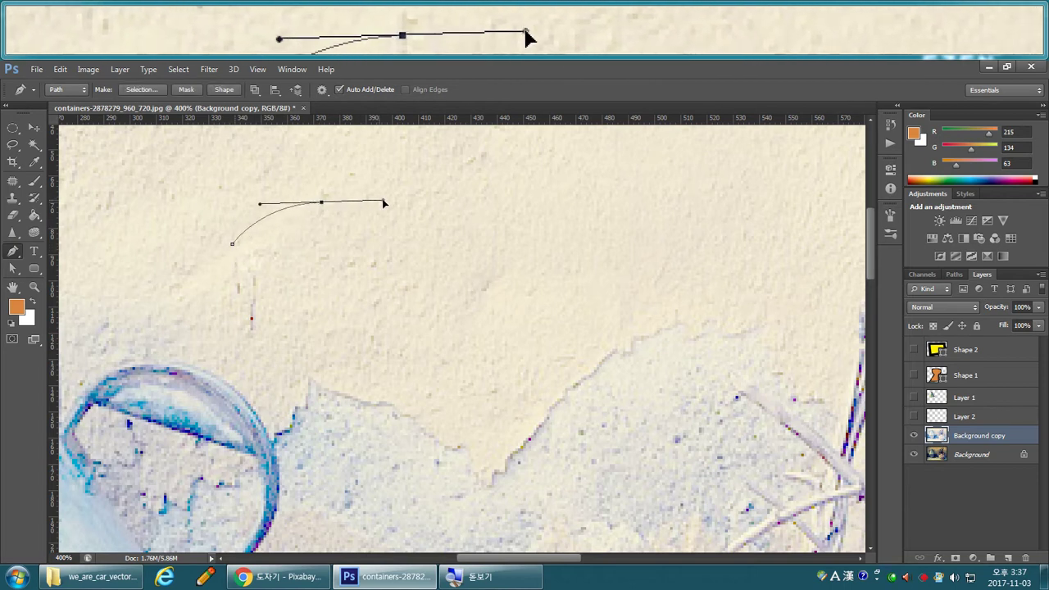
{"action": "left_click", "coordinate": [421, 244]}
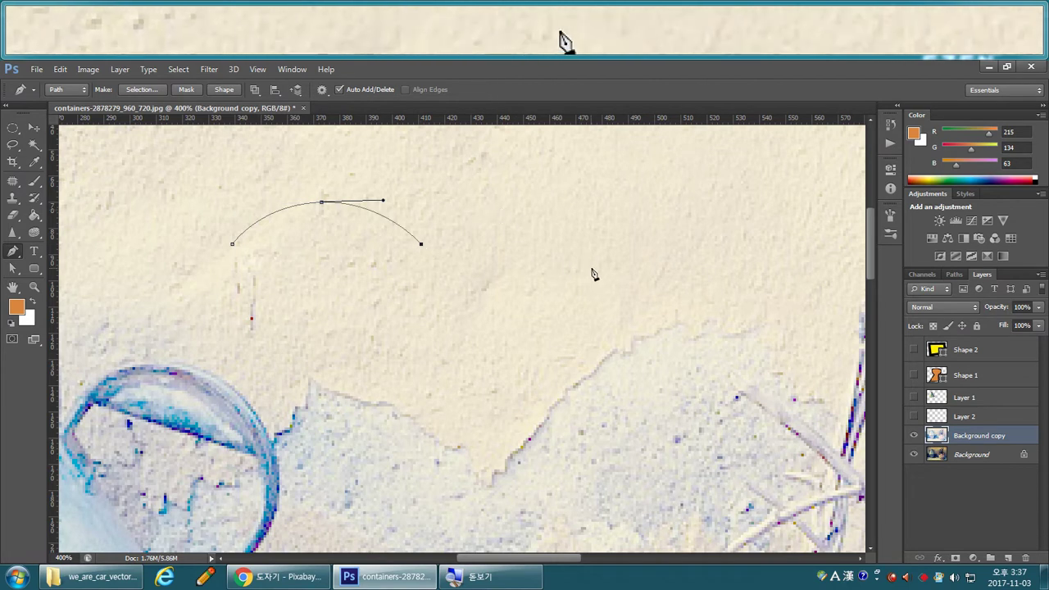
{"action": "left_click_drag", "start_coordinate": [614, 241], "coordinate": [714, 153]}
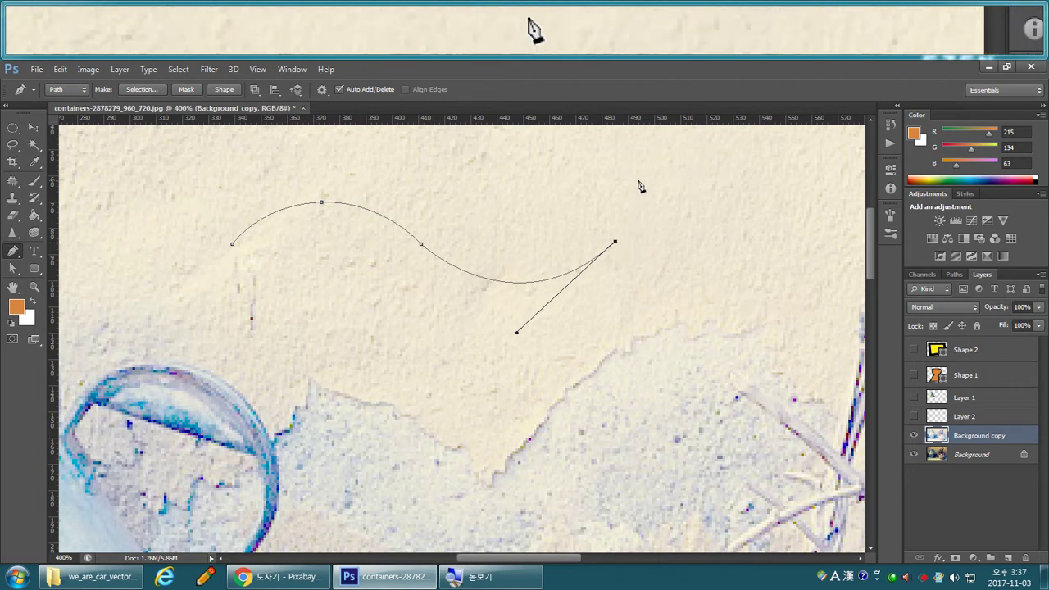
Extend the S-shaped path with alternating straight and curved segments joined by sharp corner points.
{"action": "left_click", "coordinate": [602, 154]}
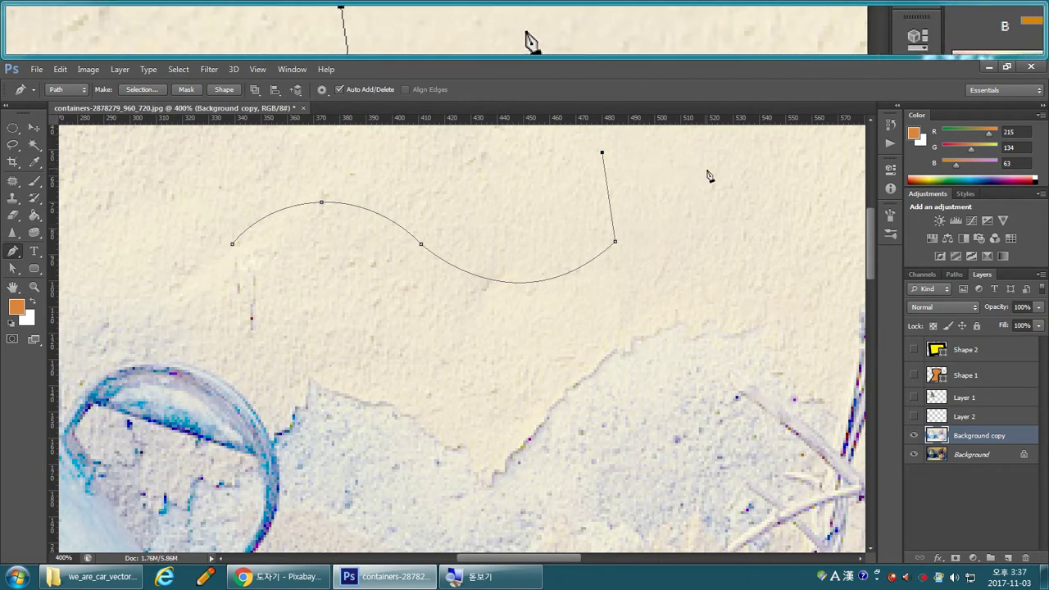
{"action": "left_click_drag", "start_coordinate": [727, 219], "coordinate": [732, 292]}
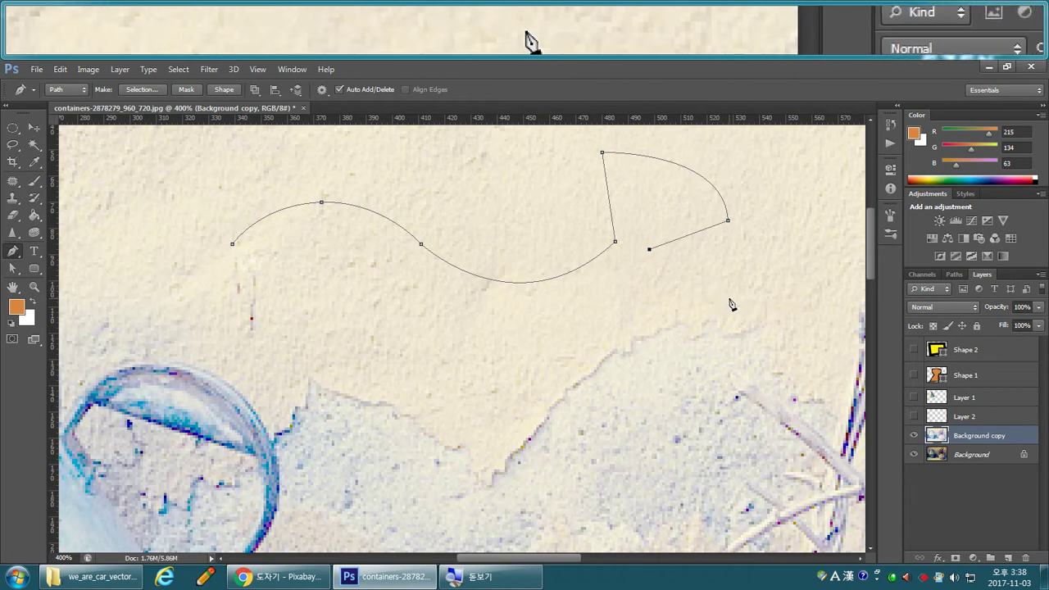
{"action": "left_click_drag", "start_coordinate": [728, 310], "coordinate": [731, 359]}
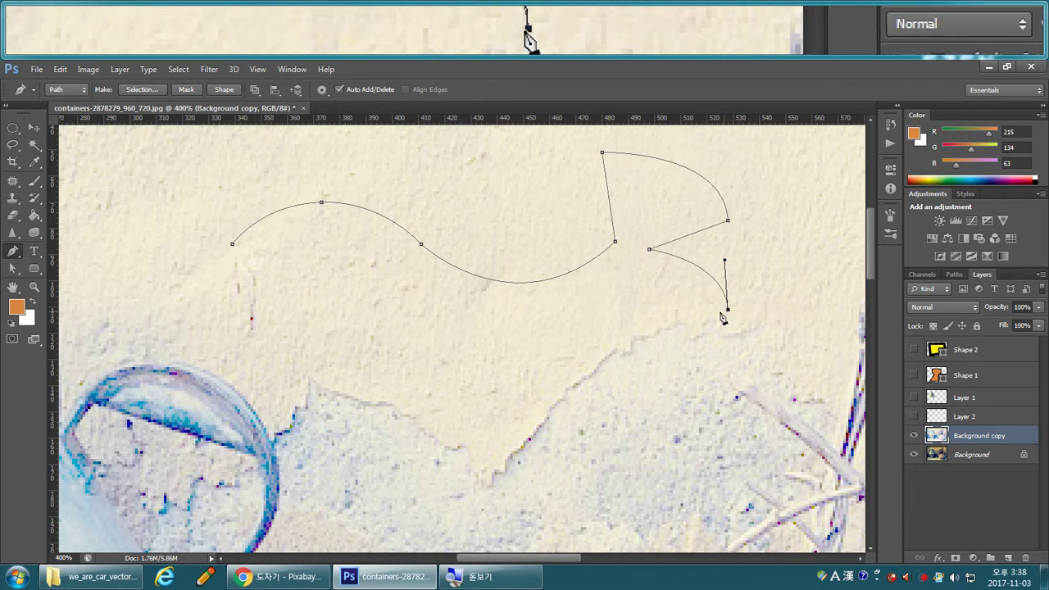
{"action": "left_click", "coordinate": [634, 323]}
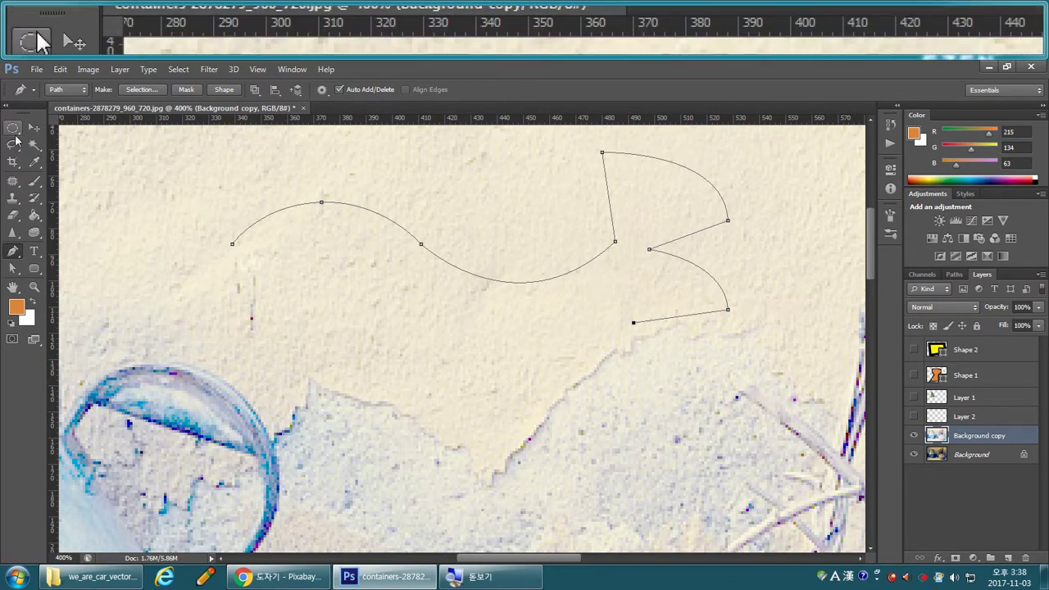
Delete the added corner segments so only the S-shaped curve remains.
{"action": "left_click_drag", "start_coordinate": [759, 351], "coordinate": [625, 208]}
{"action": "key", "text": "Delete"}
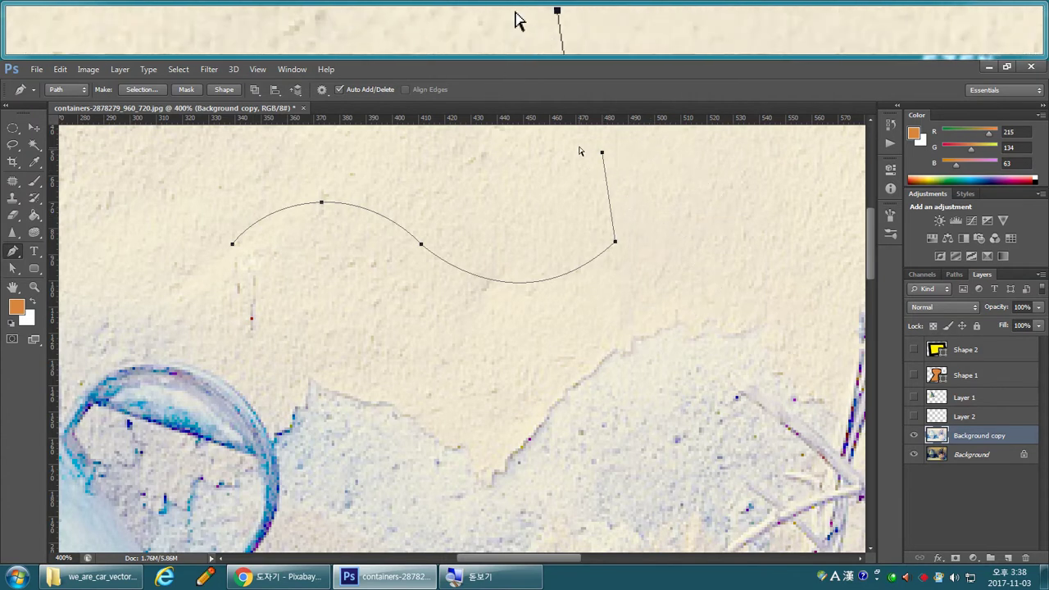
{"action": "left_click_drag", "start_coordinate": [577, 136], "coordinate": [620, 173]}
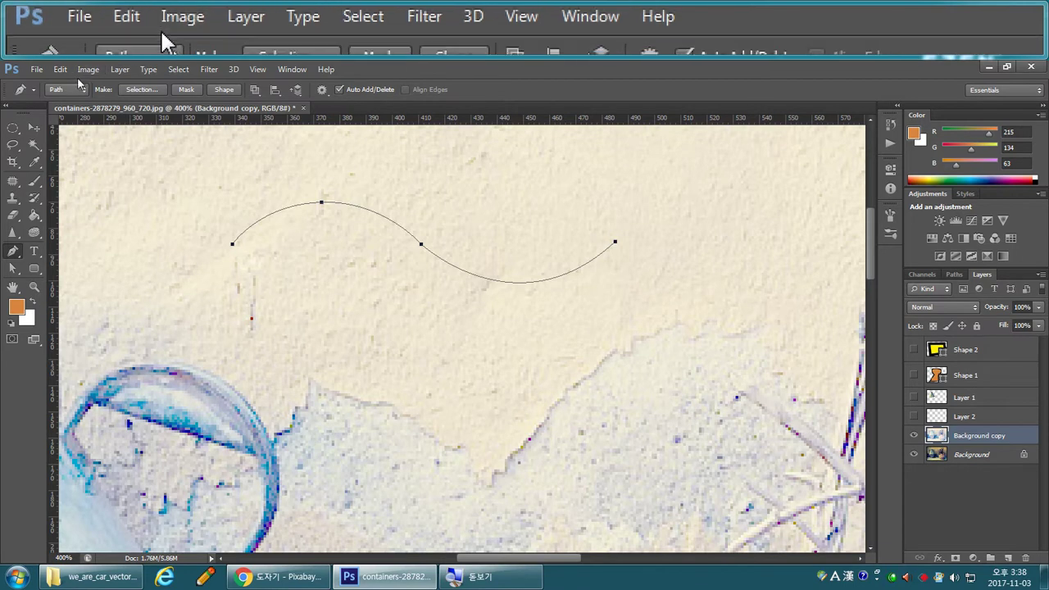
Place 8 pt horizontal type at the start of the S-shaped path and enter "dnflskfkakstp".
{"action": "left_click", "coordinate": [35, 252]}
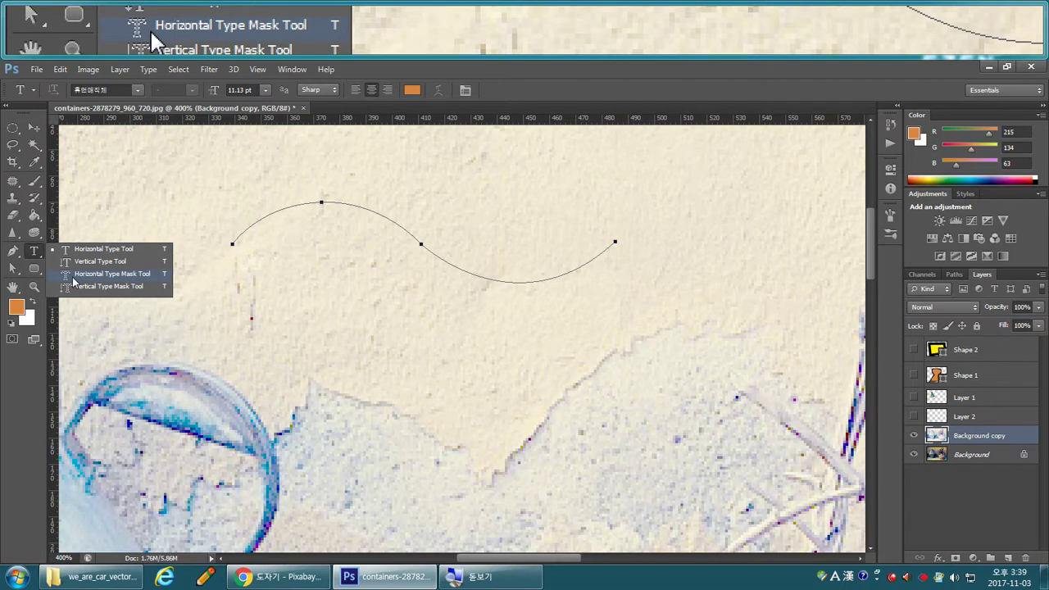
{"action": "left_click", "coordinate": [88, 249]}
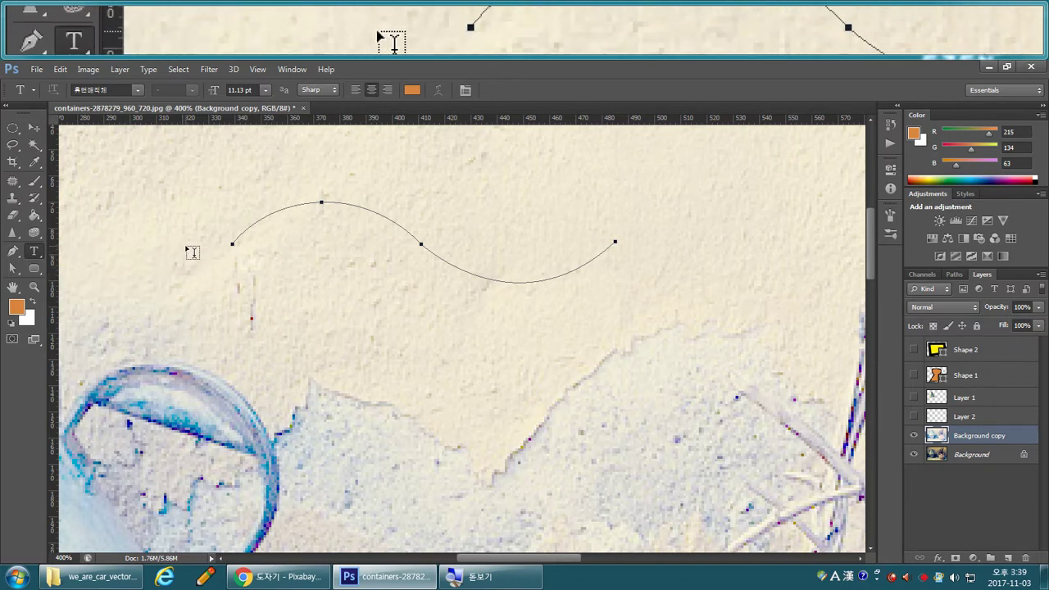
{"action": "left_click", "coordinate": [240, 230]}
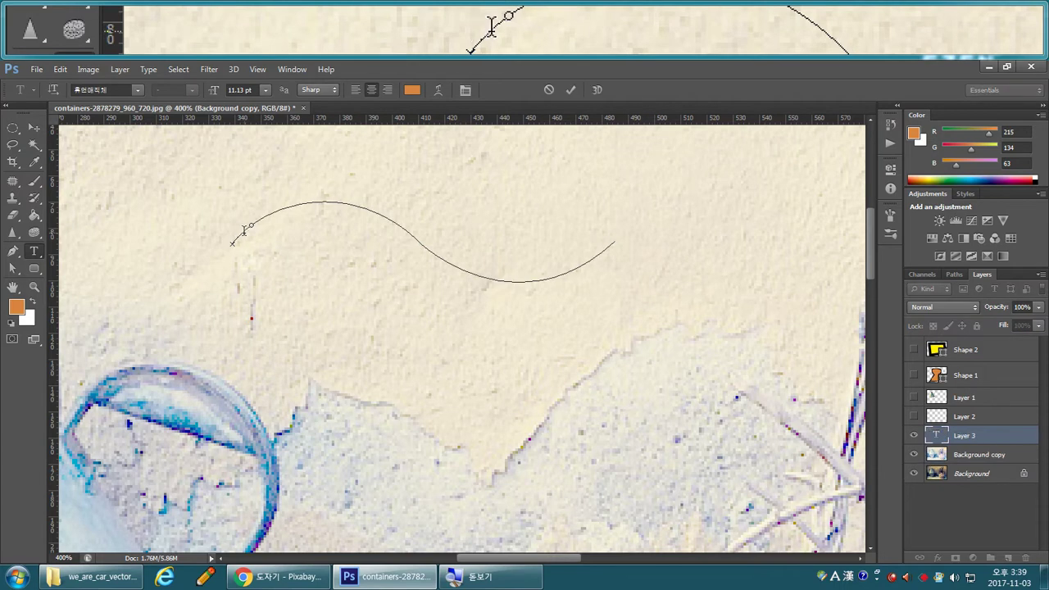
{"action": "left_click", "coordinate": [266, 92]}
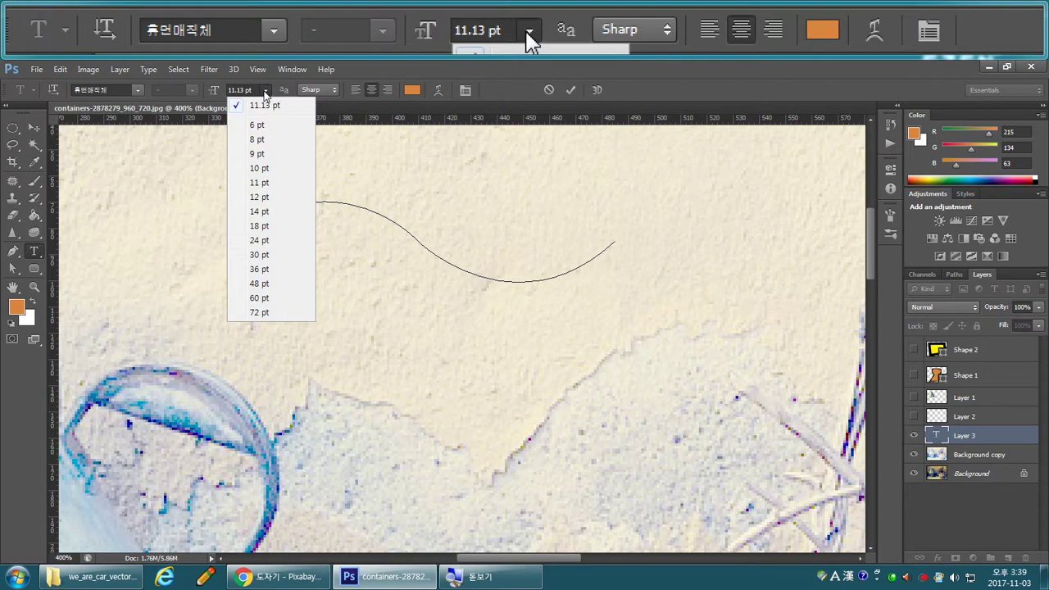
{"action": "left_click", "coordinate": [264, 141]}
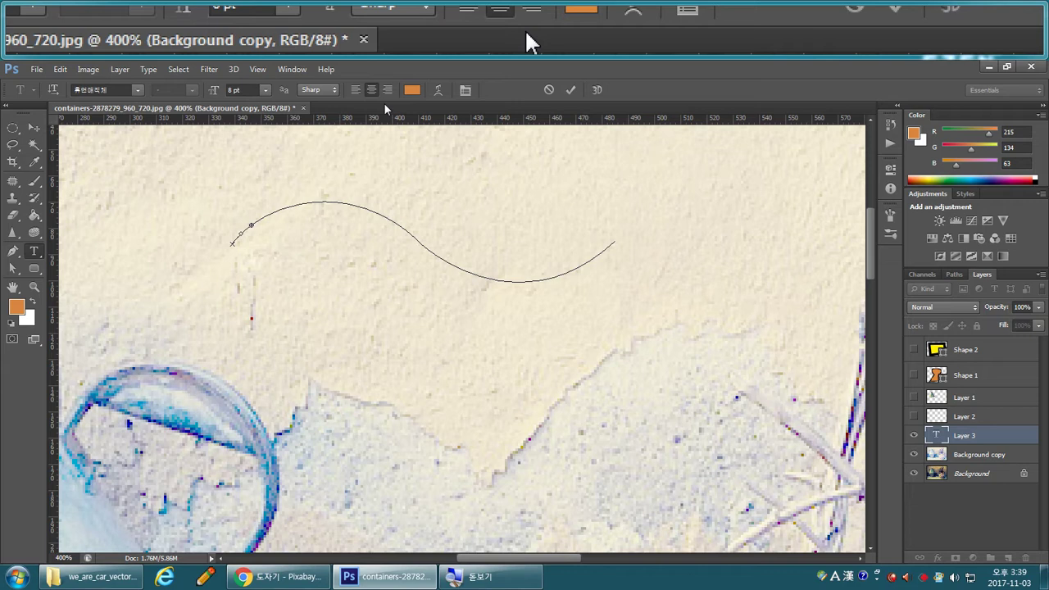
{"action": "left_click", "coordinate": [966, 437]}
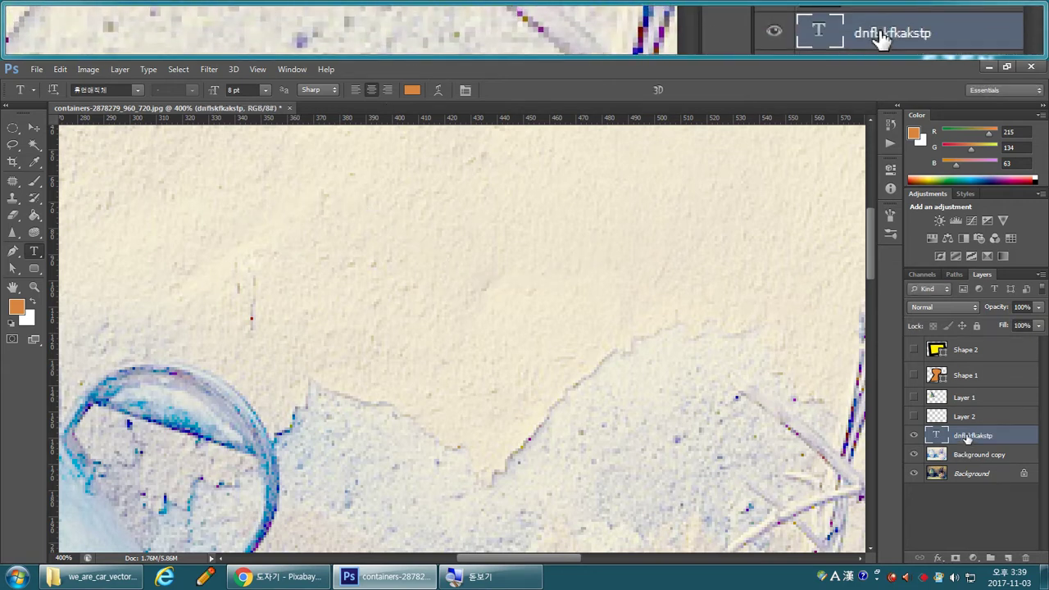
Reactivate the S-shaped Work Path and start a new line of type at its beginning.
{"action": "left_click", "coordinate": [956, 274]}
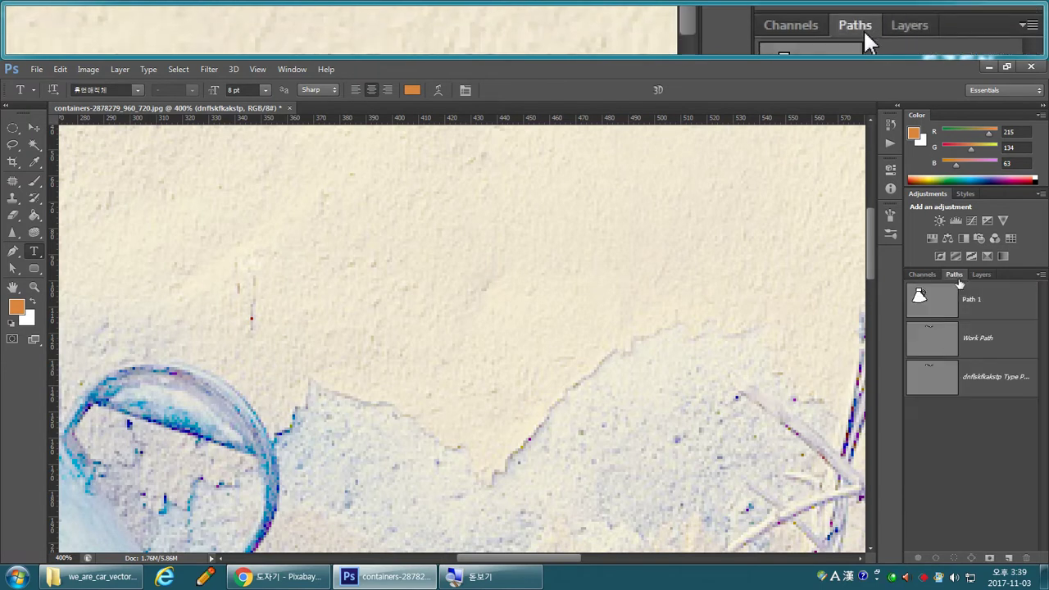
{"action": "left_click", "coordinate": [939, 341]}
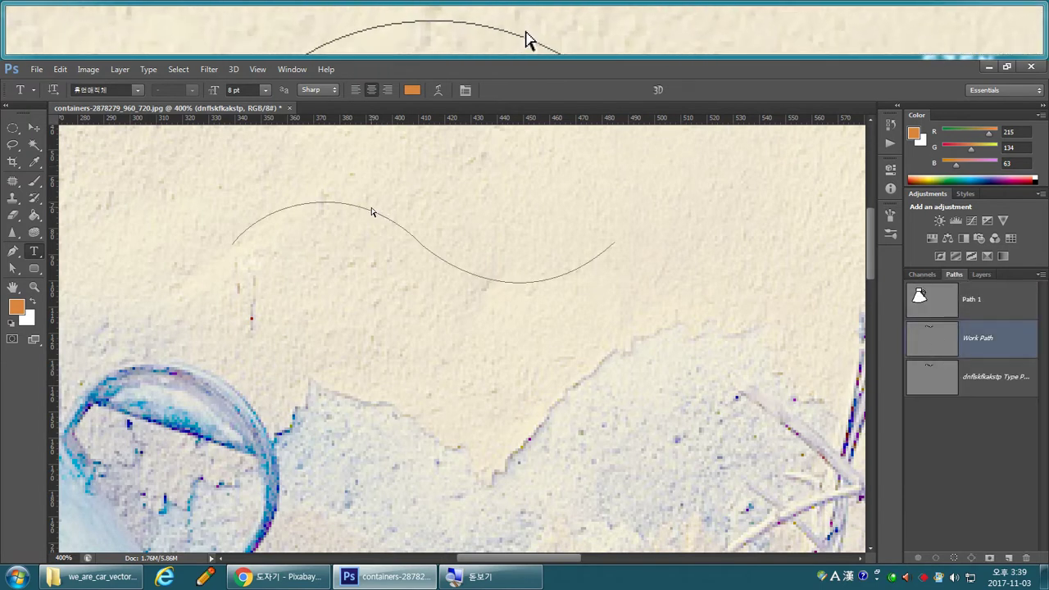
{"action": "key", "text": "ctrl+1"}
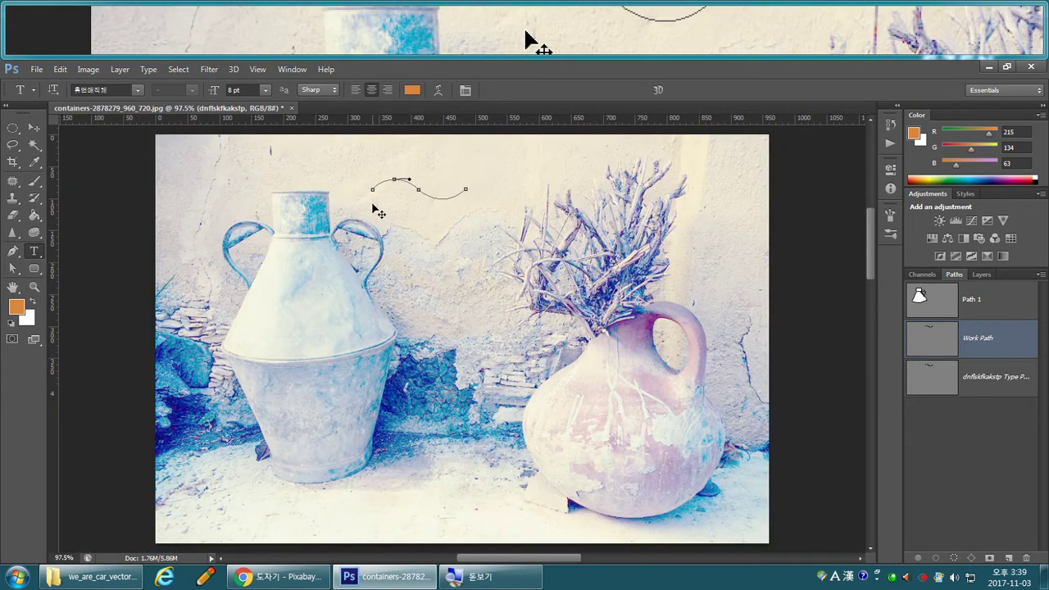
{"action": "key", "text": "ctrl+plus"}
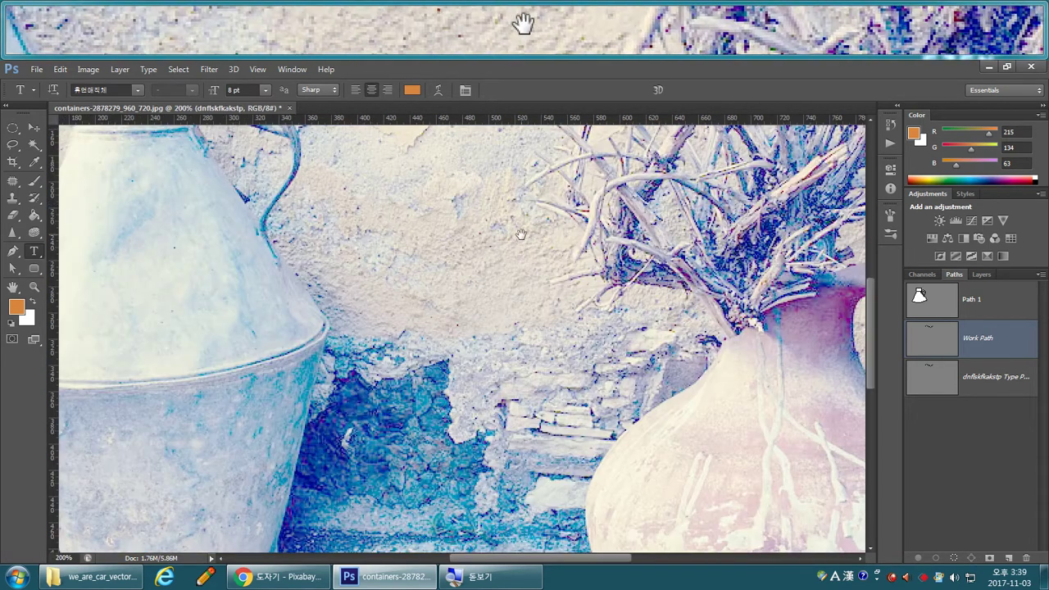
{"action": "scroll", "coordinate": [139, 208], "scroll_direction": "up", "scroll_amount": 5}
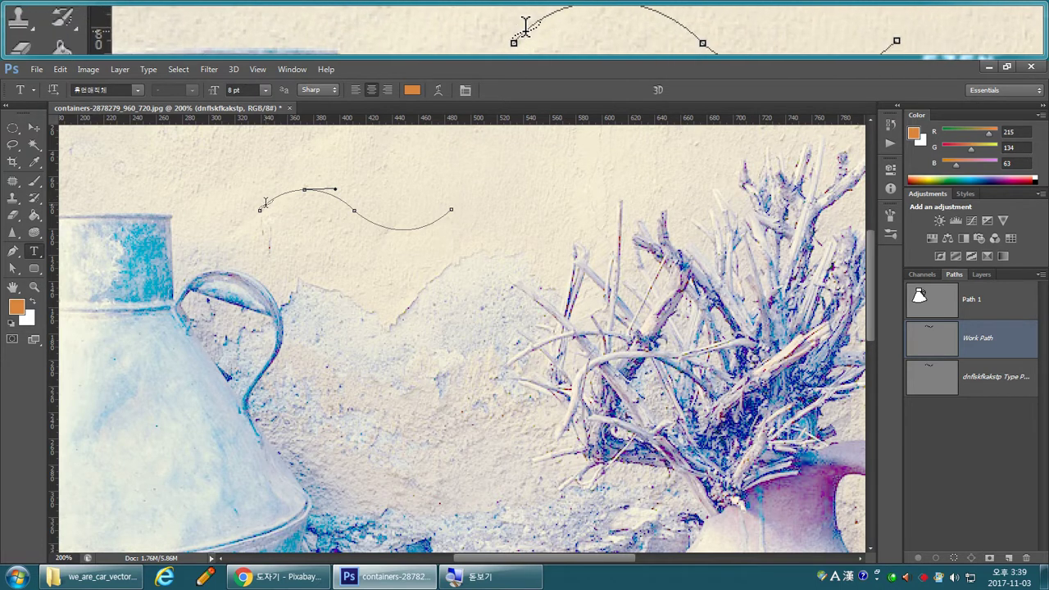
{"action": "left_click", "coordinate": [266, 203]}
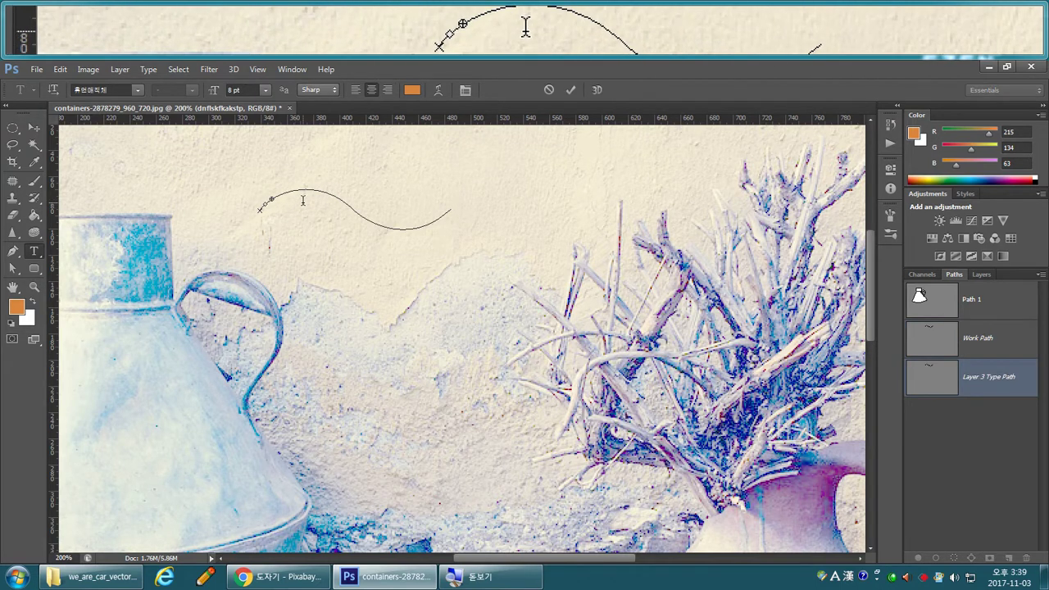
Enter "dfadfadf" on the S-shaped path and extend the type range close to the curve's far end.
{"action": "key", "text": "ctrl"}
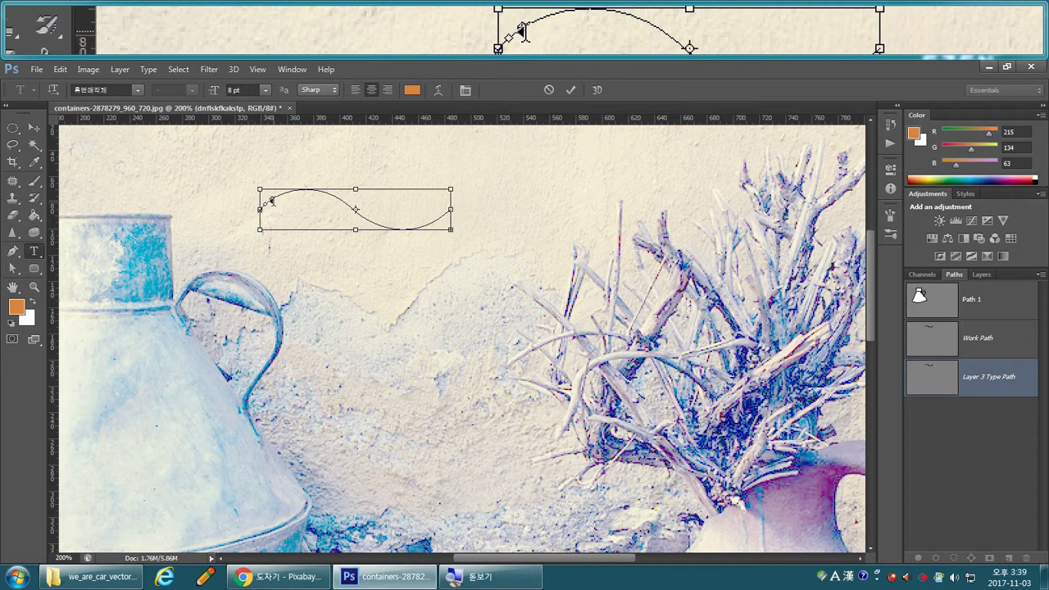
{"action": "left_click_drag", "start_coordinate": [272, 200], "coordinate": [300, 191]}
{"action": "key", "text": "ctrl"}
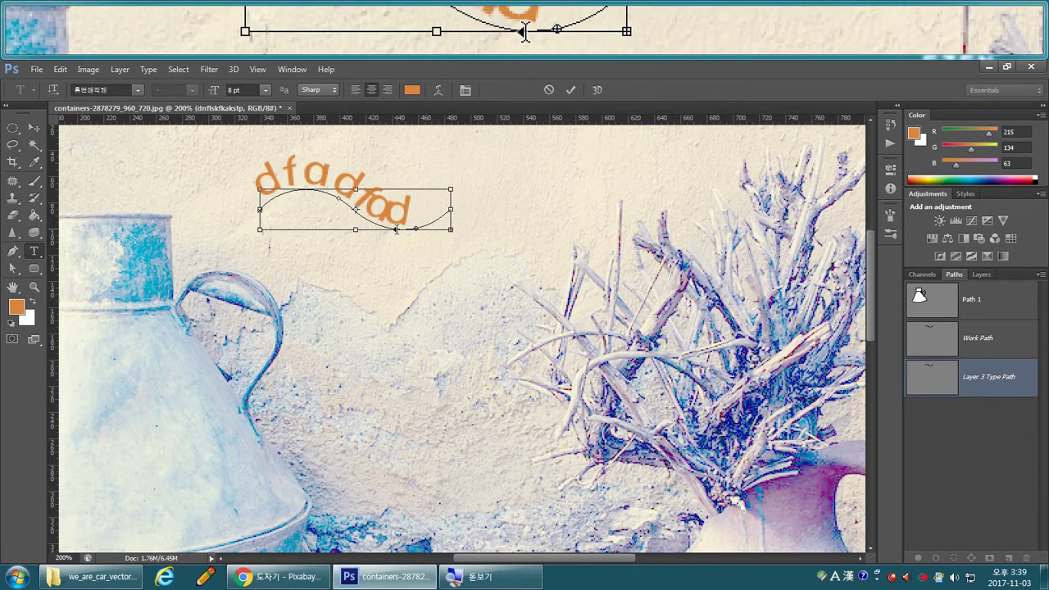
{"action": "left_click_drag", "start_coordinate": [413, 228], "coordinate": [442, 221]}
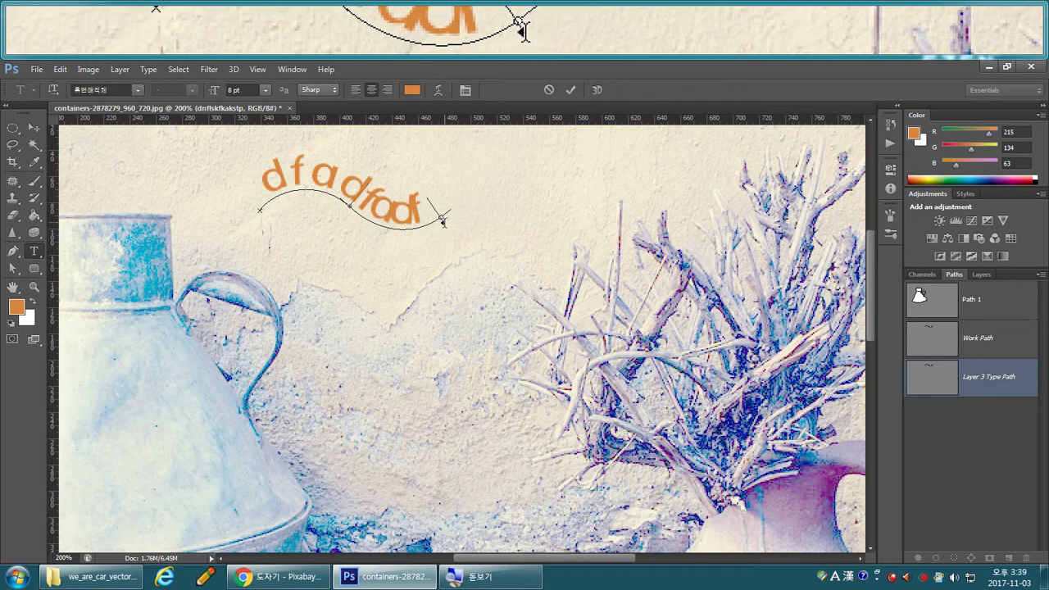
{"action": "mouse_move", "coordinate": [389, 211]}
{"action": "left_mouse_down"}
{"action": "mouse_move", "coordinate": [384, 217]}
{"action": "mouse_move", "coordinate": [440, 210]}
{"action": "left_mouse_up"}
{"action": "left_click", "coordinate": [991, 440]}
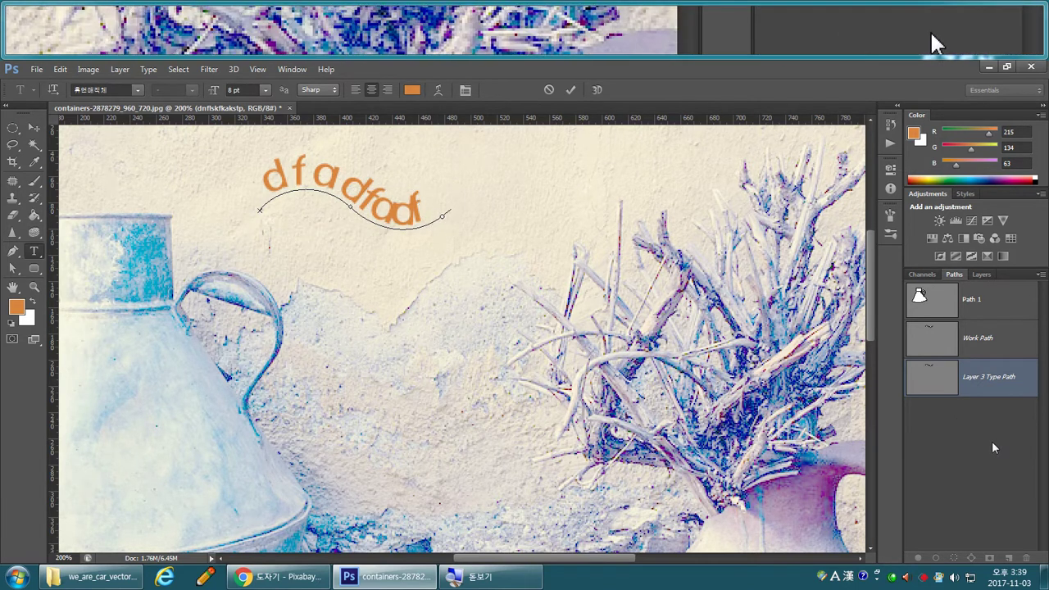
Draw a larger open wave-shaped Pen path from the container's right handle up to the top of the branches.
{"action": "left_click", "coordinate": [13, 251]}
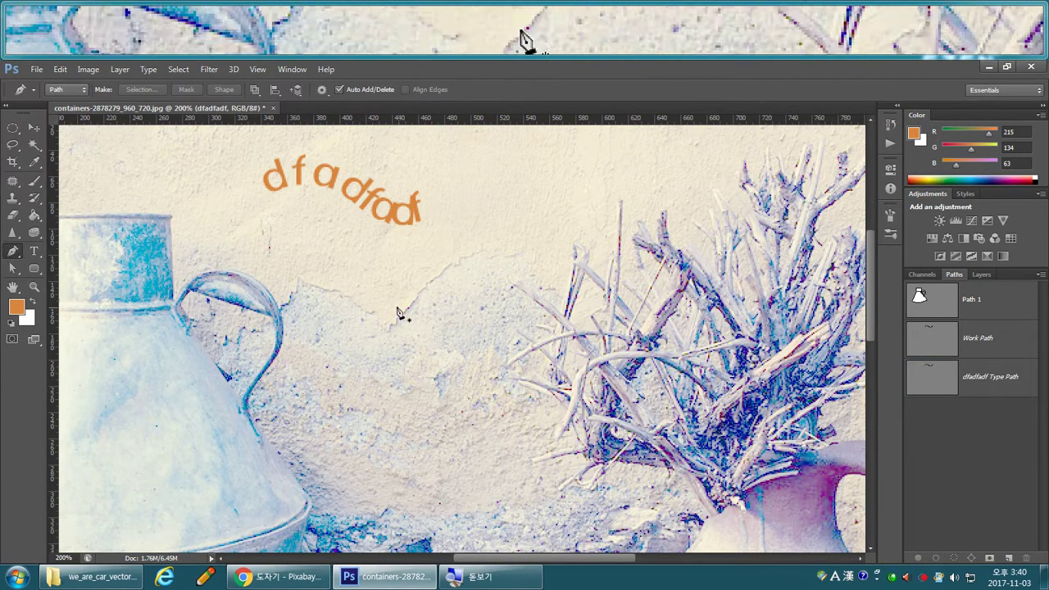
{"action": "left_click", "coordinate": [288, 284]}
{"action": "left_click_drag", "start_coordinate": [427, 376], "coordinate": [490, 362]}
{"action": "left_click_drag", "start_coordinate": [563, 225], "coordinate": [629, 174]}
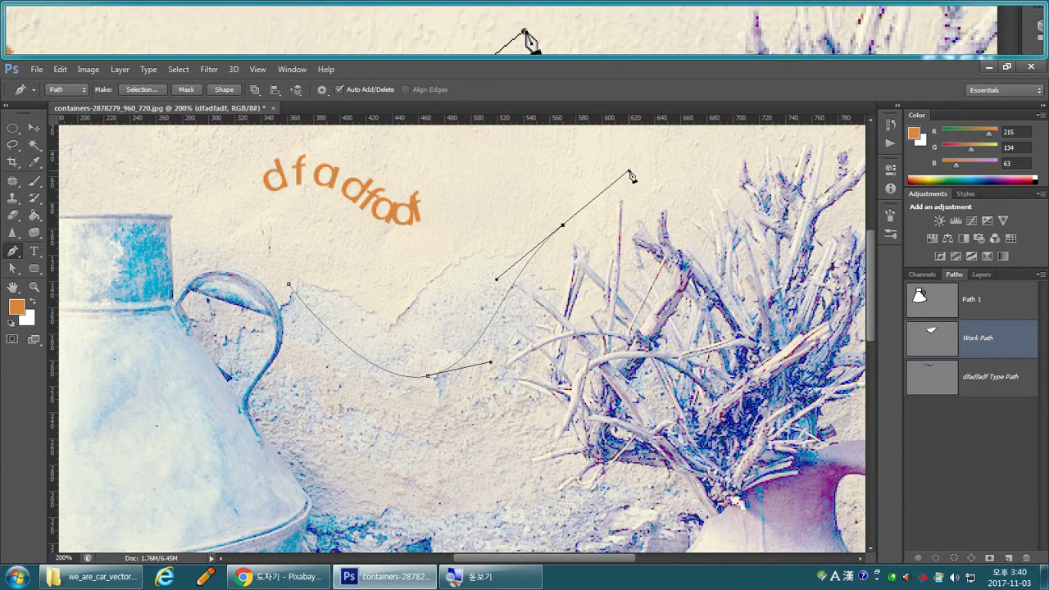
{"action": "left_click_drag", "start_coordinate": [742, 178], "coordinate": [779, 187]}
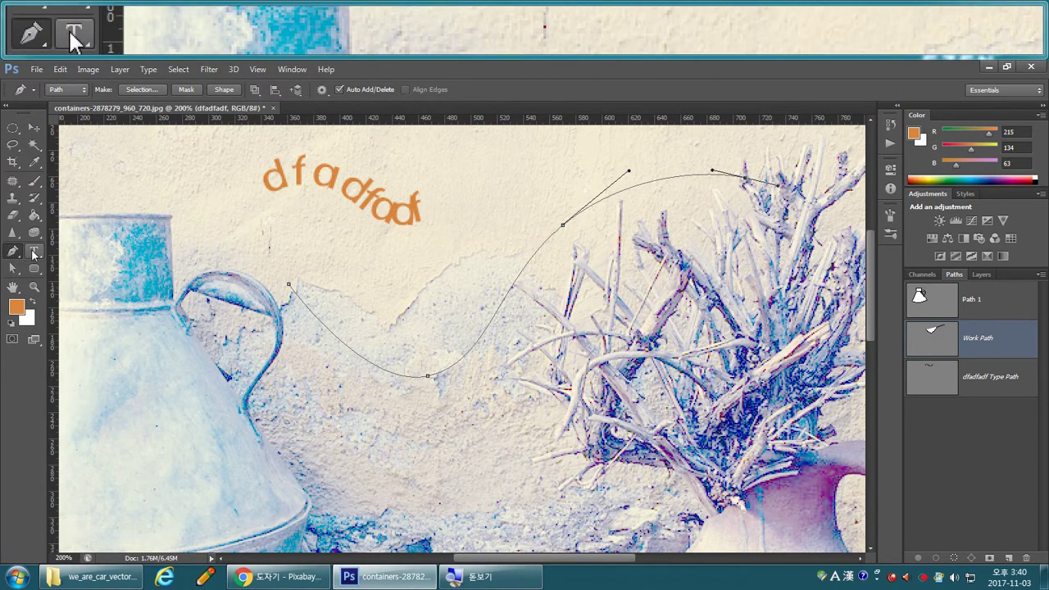
Start 8 pt horizontal type at the wave-shaped path's beginning beside the container's handle and enter "adfad".
{"action": "left_click", "coordinate": [34, 255]}
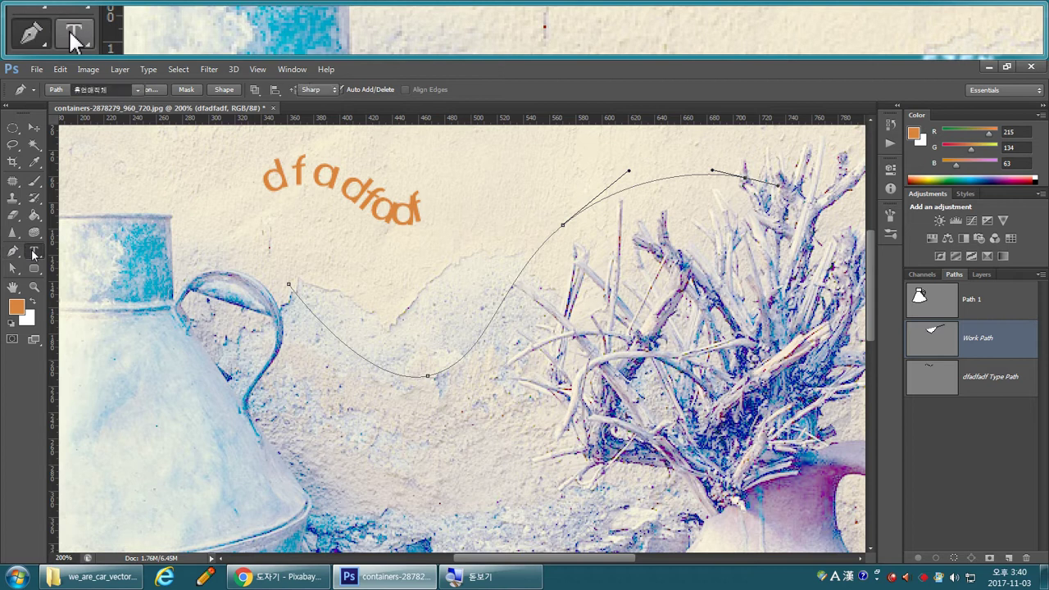
{"action": "left_click", "coordinate": [291, 284]}
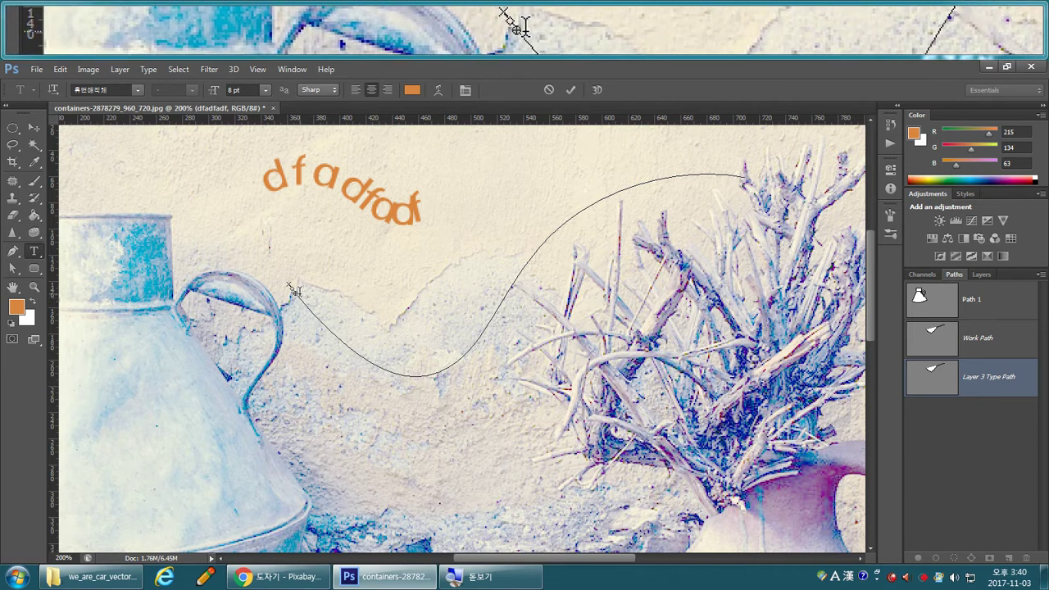
{"action": "key", "text": "ctrl"}
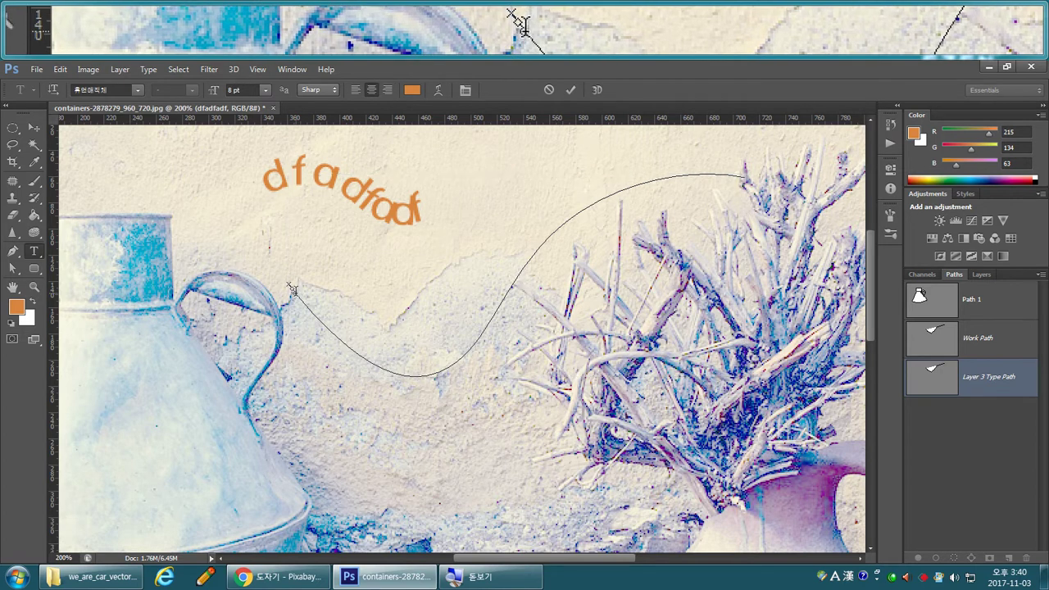
{"action": "left_click", "coordinate": [292, 289]}
{"action": "type", "text": "a"}
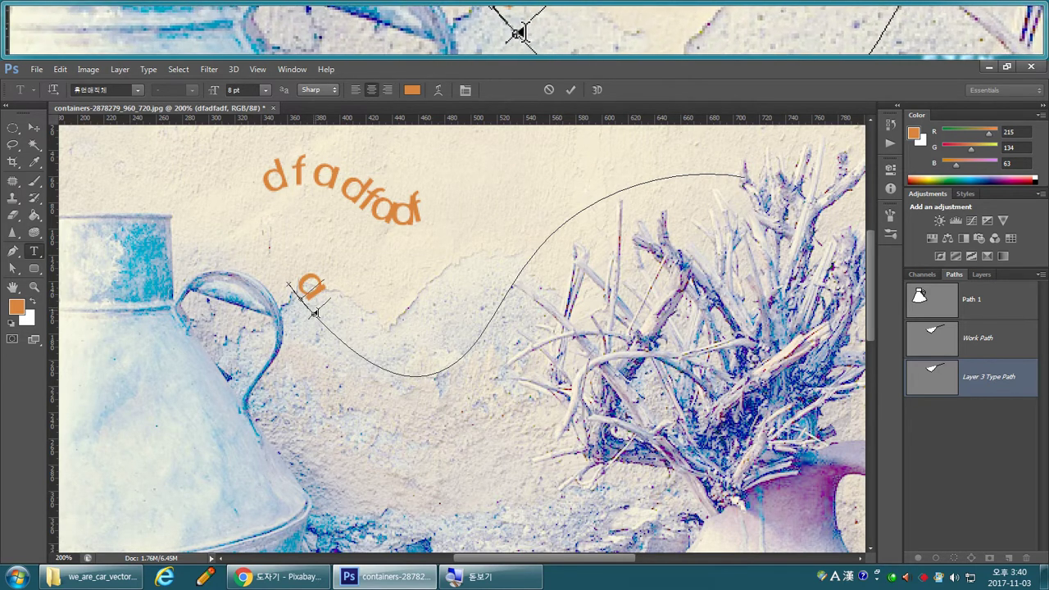
{"action": "type", "text": "df"}
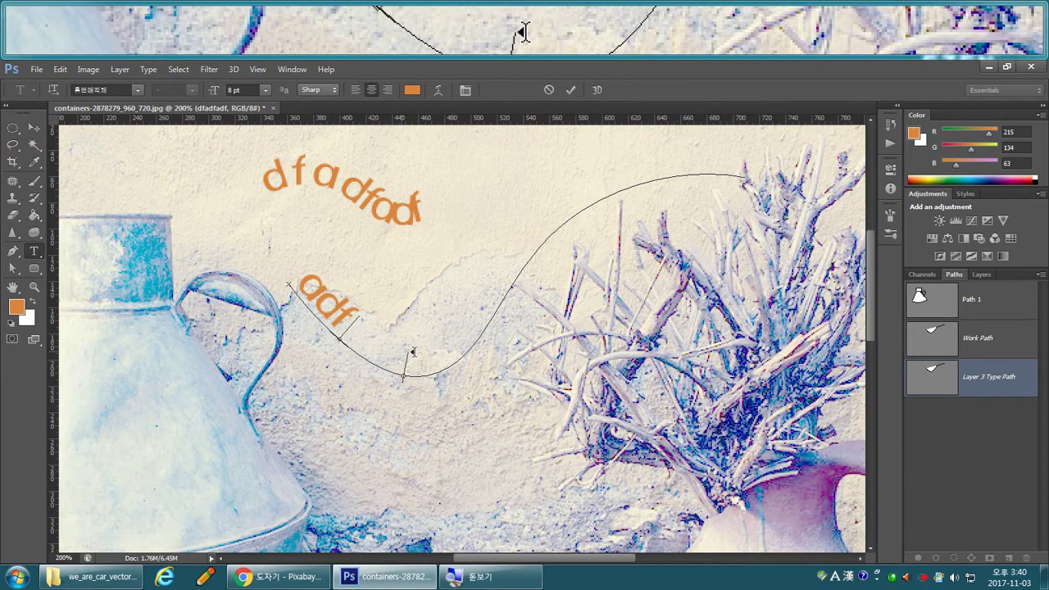
{"action": "type", "text": "ad"}
Try different start and end positions for "adfad" on the wave path, and extend its range from the path's beginning to near its far end.
{"action": "left_click_drag", "start_coordinate": [456, 345], "coordinate": [479, 326]}
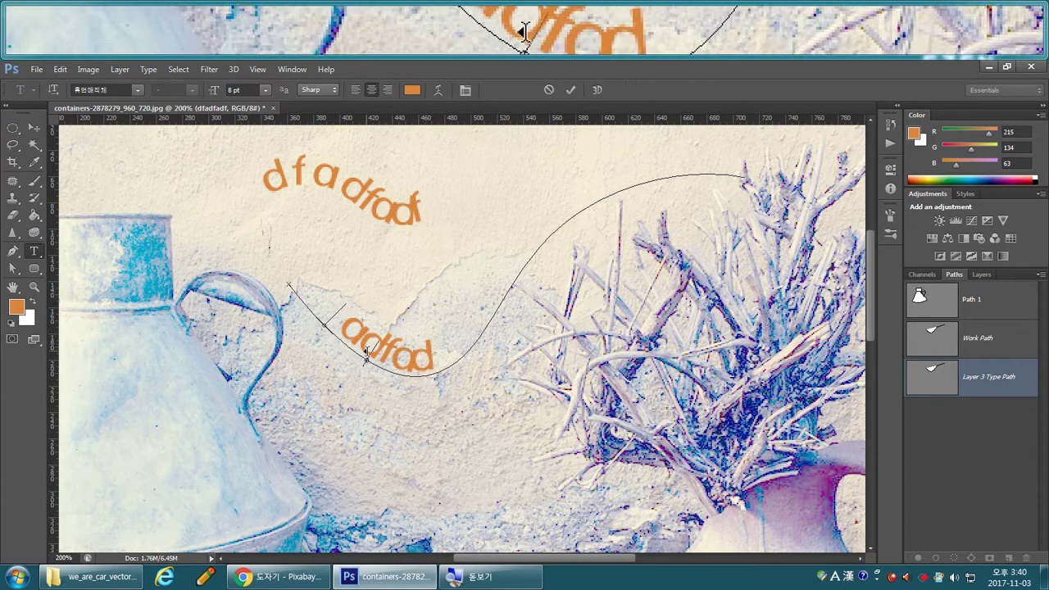
{"action": "key", "text": "ctrl+z"}
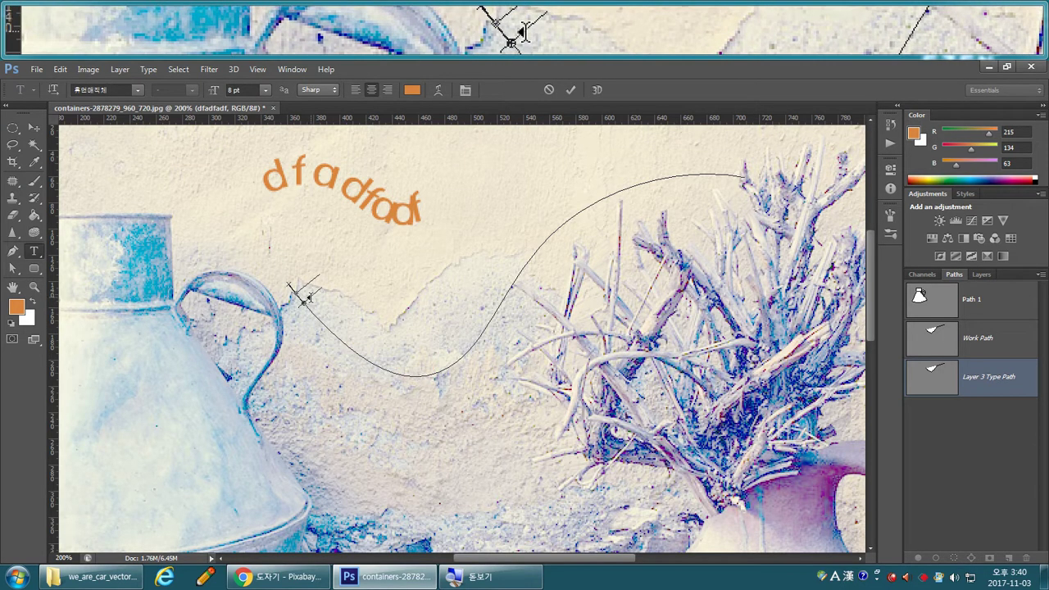
{"action": "key", "text": "ctrl+t"}
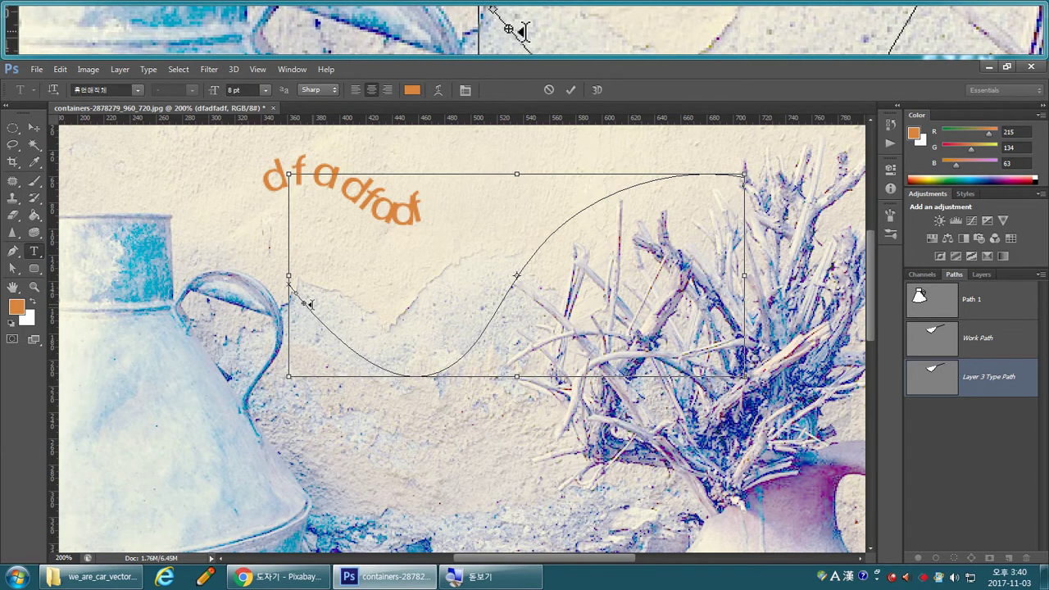
{"action": "key", "text": "Return"}
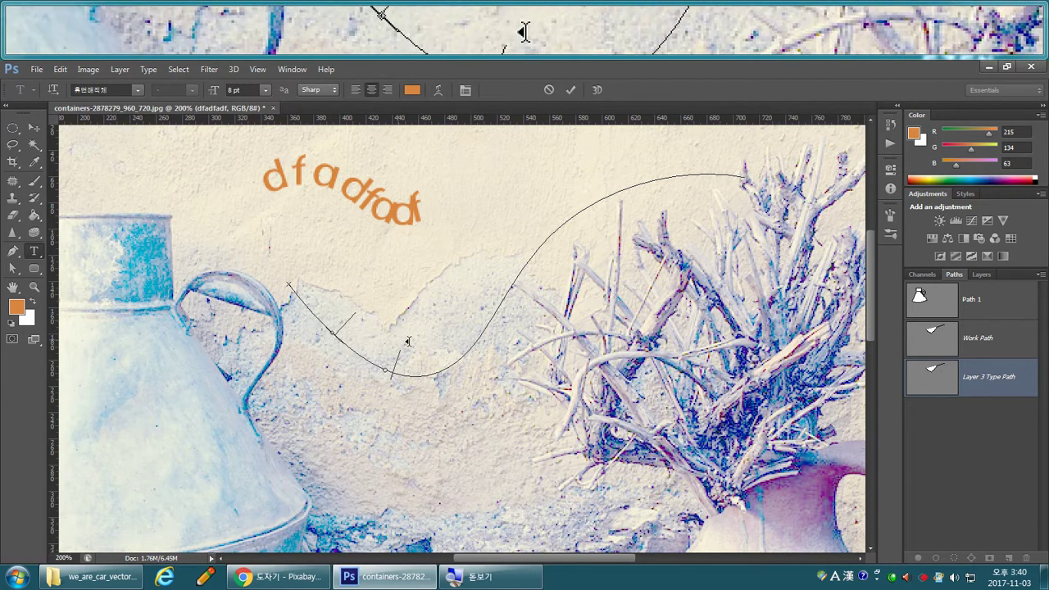
{"action": "key", "text": "ctrl+t"}
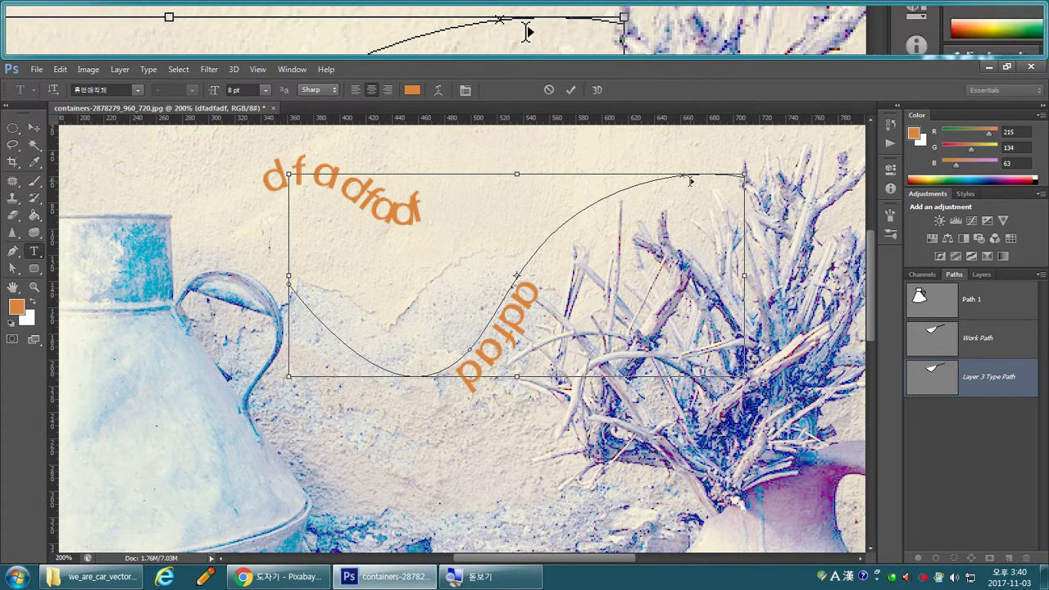
{"action": "mouse_move", "coordinate": [680, 177]}
{"action": "left_mouse_down"}
{"action": "mouse_move", "coordinate": [647, 169]}
{"action": "mouse_move", "coordinate": [686, 159]}
{"action": "left_mouse_up"}
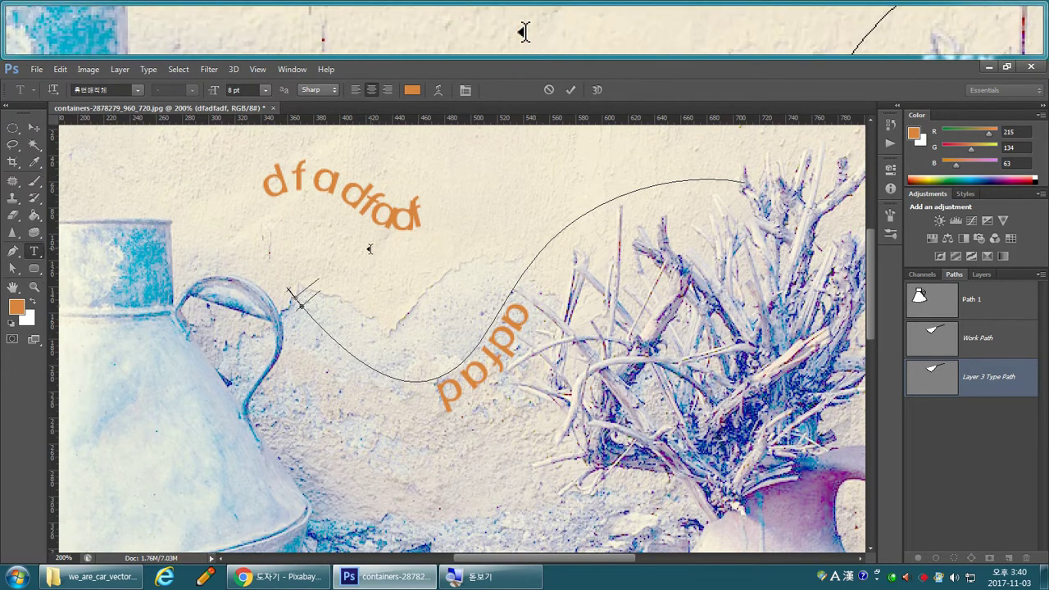
{"action": "key", "text": "ctrl+alt+z"}
{"action": "key", "text": "ctrl+alt+z"}
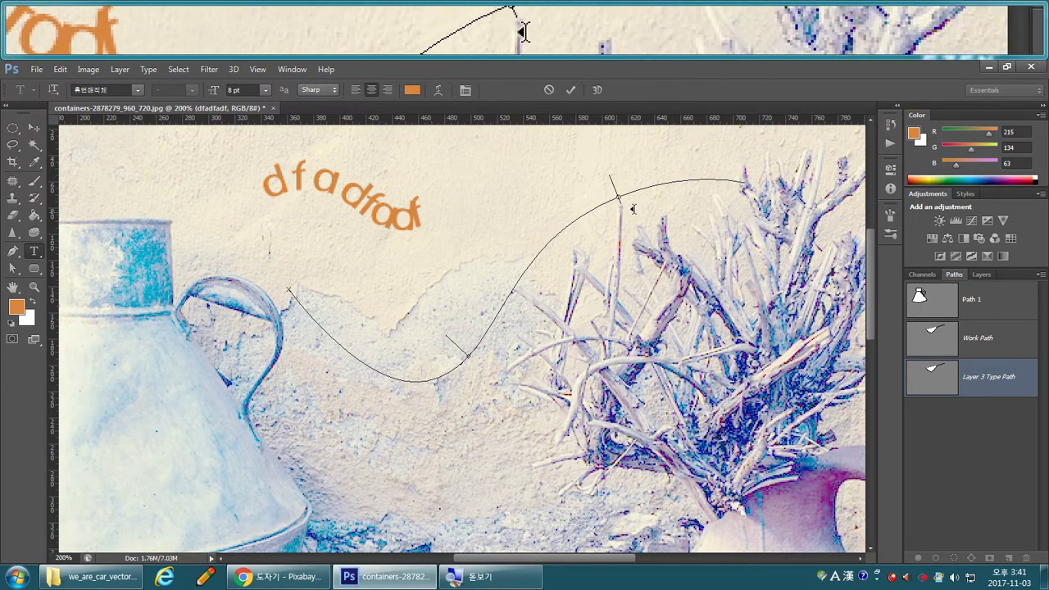
{"action": "key", "text": "ctrl+shift+z"}
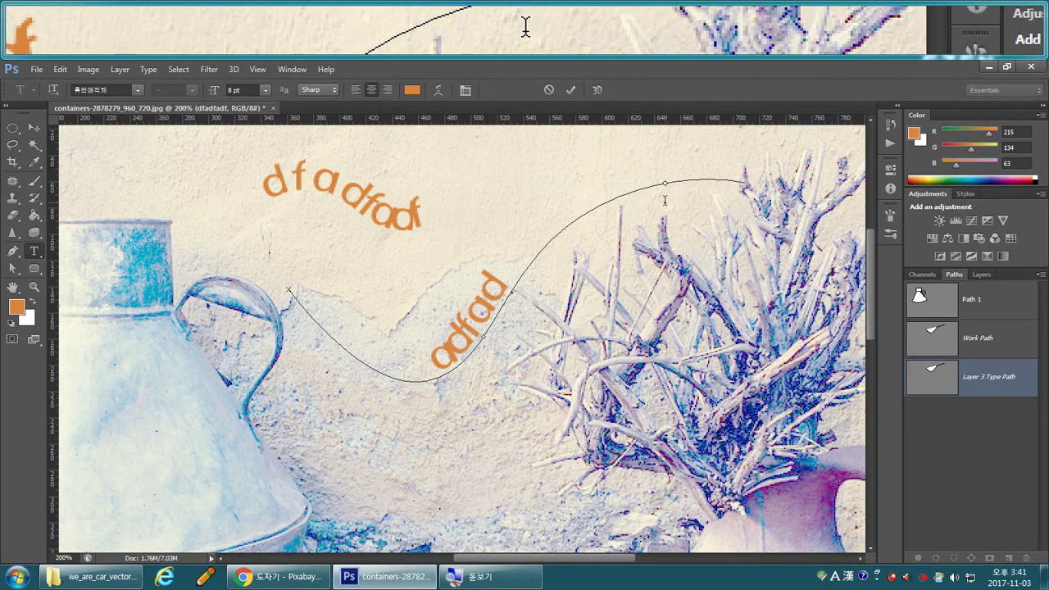
Continue the wave path's text with "akjdfakdfkadfjkadk", left-align it, and commit the type.
{"action": "type", "text": "akjdfakdfkadfjkadk"}
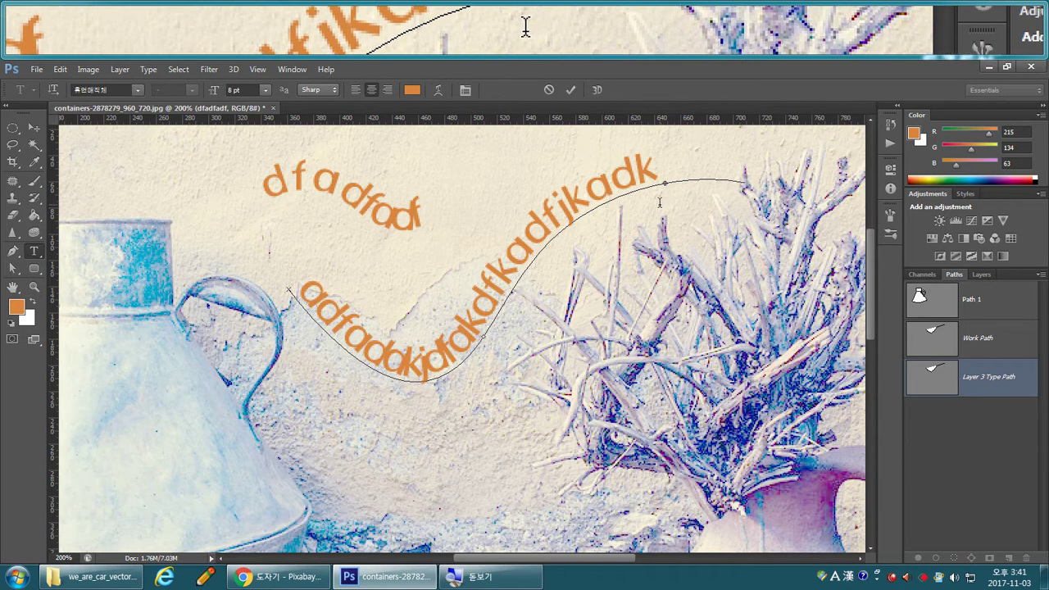
{"action": "left_click", "coordinate": [355, 92]}
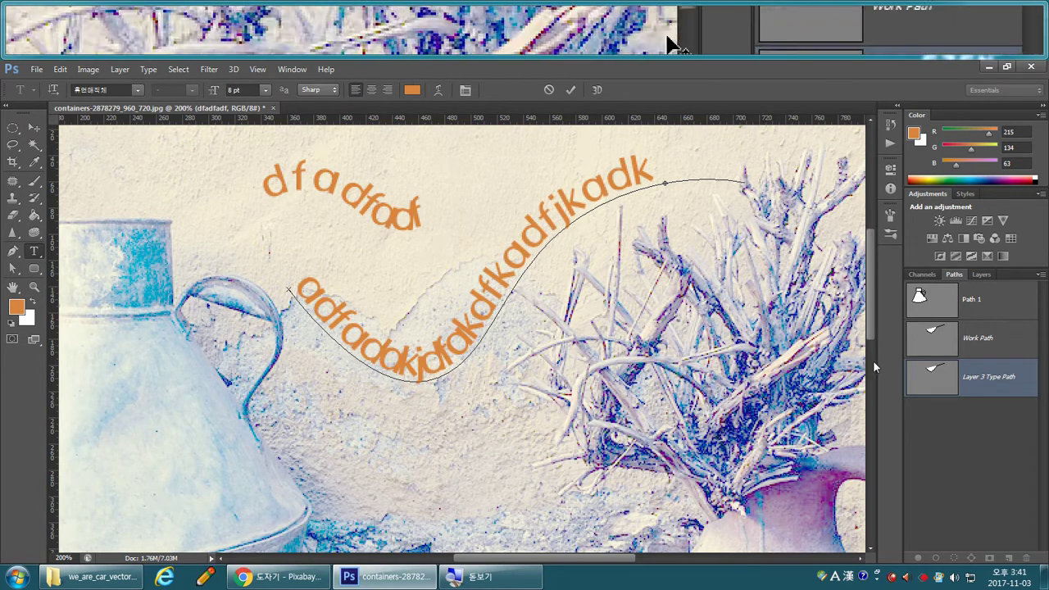
{"action": "left_click", "coordinate": [970, 431]}
Draw a new open wave-shaped Pen path above the metal container, from the wall beside its neck to above the first curved text.
{"action": "left_click", "coordinate": [13, 251]}
{"action": "left_click_drag", "start_coordinate": [203, 331], "coordinate": [519, 417]}
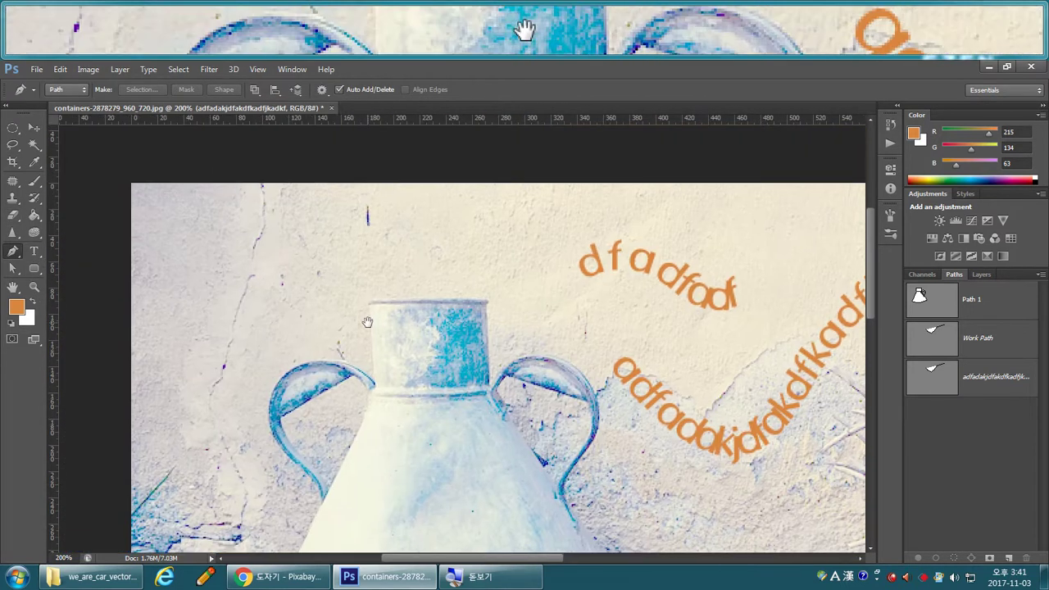
{"action": "left_click", "coordinate": [172, 316]}
{"action": "left_click_drag", "start_coordinate": [330, 243], "coordinate": [457, 241]}
{"action": "left_click_drag", "start_coordinate": [558, 322], "coordinate": [639, 322]}
{"action": "left_click", "coordinate": [754, 197]}
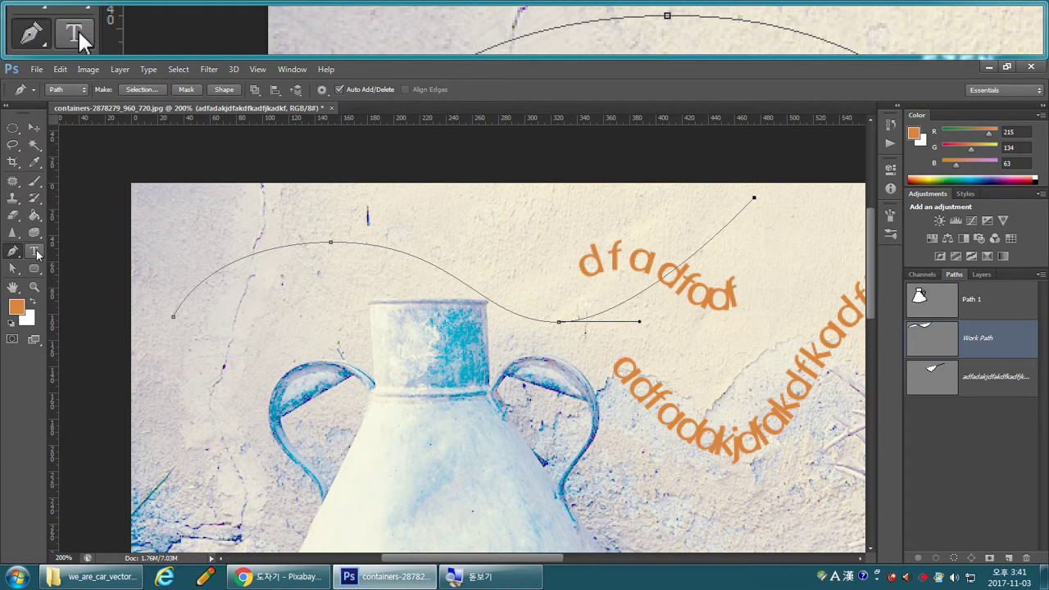
Place left-aligned 8 pt type at the start of the new path and enter "dfajkdfkajdfkajdkafkadjfkadkakfa".
{"action": "left_click", "coordinate": [34, 252]}
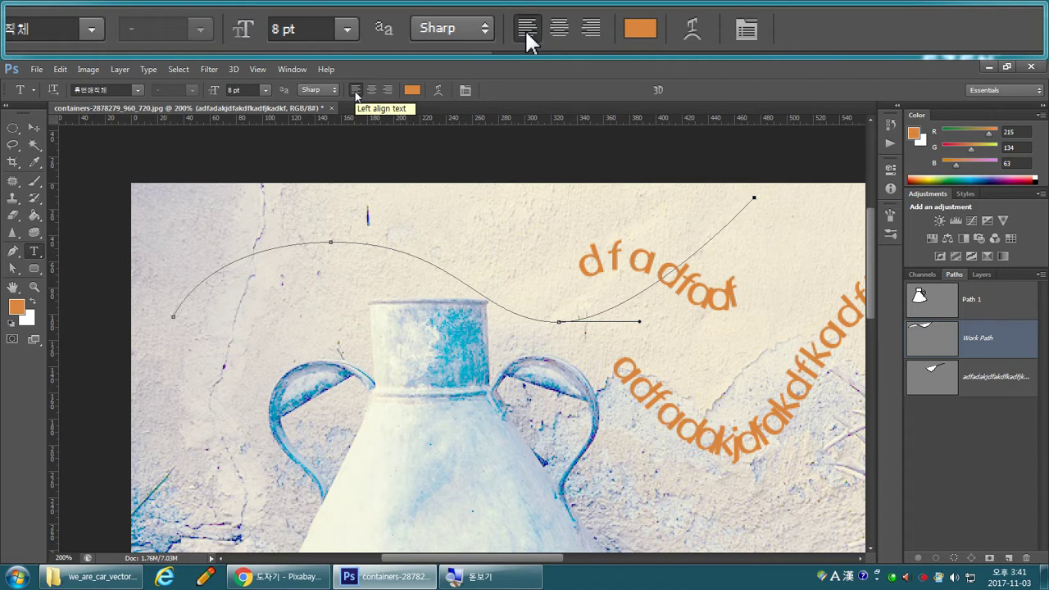
{"action": "left_click", "coordinate": [175, 307]}
{"action": "type", "text": "dfajkdfkajdfkajdkafkadjfkadkakfa"}
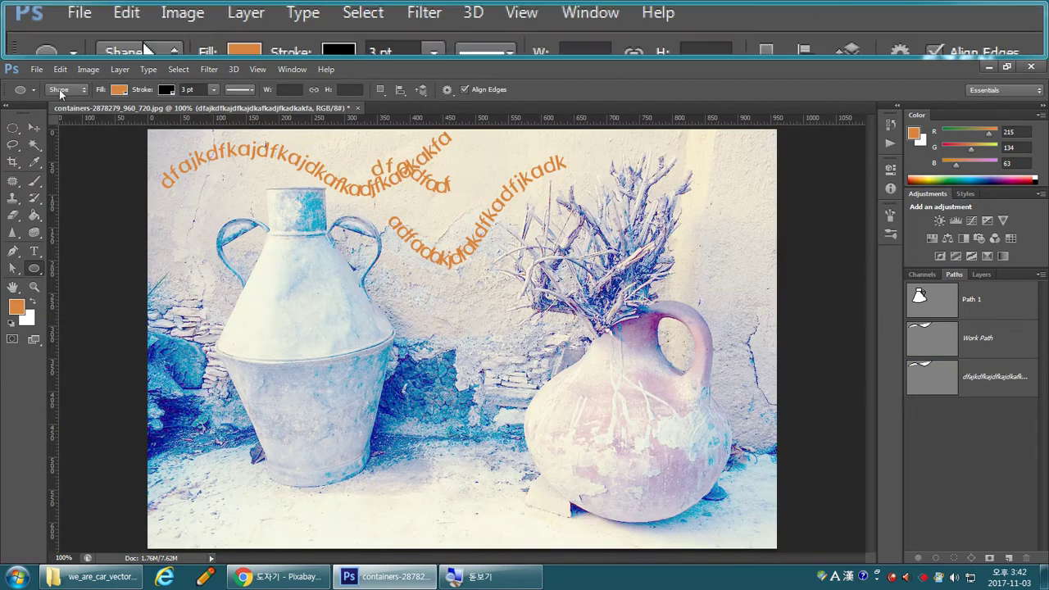
Try a 347 px circle in Shape mode with orange fill and 3 pt black stroke over the metal container, and undo it.
{"action": "left_click", "coordinate": [59, 91]}
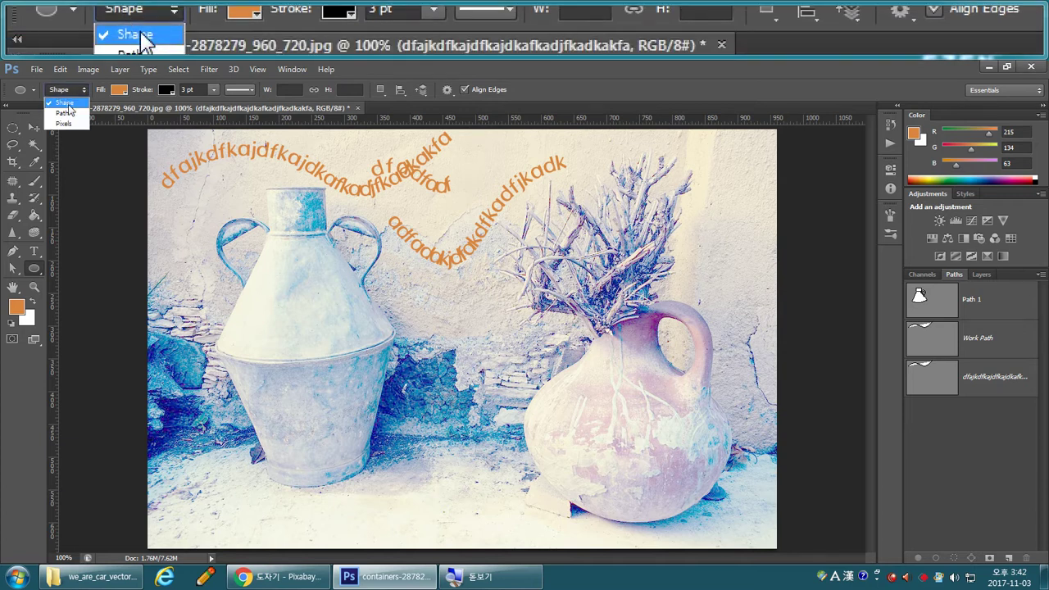
{"action": "left_click", "coordinate": [216, 282]}
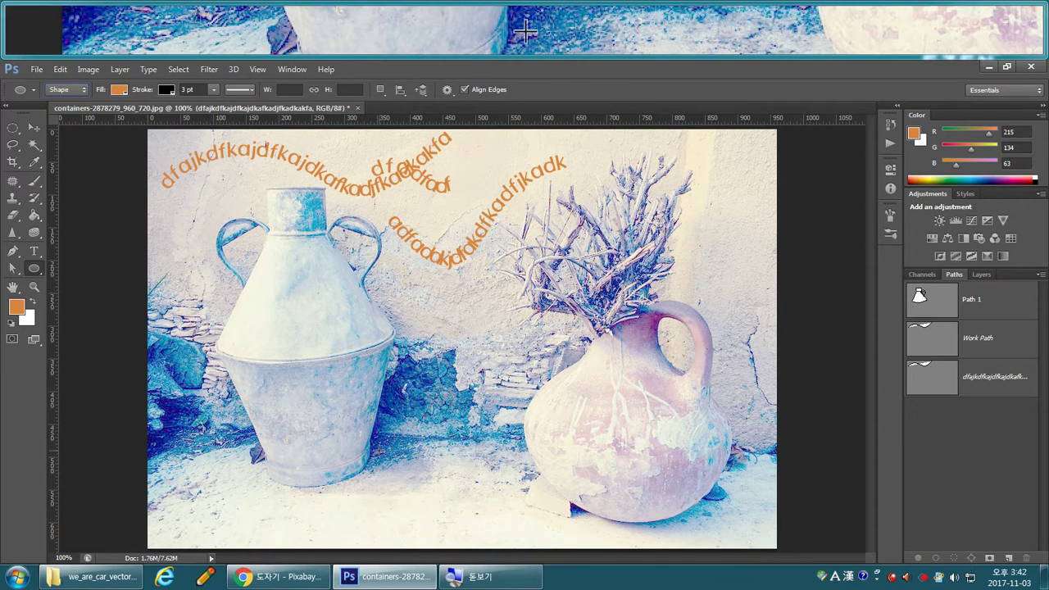
{"action": "left_click_drag", "start_coordinate": [377, 447], "coordinate": [380, 456]}
{"action": "mouse_move", "coordinate": [229, 277]}
{"action": "left_mouse_down"}
{"action": "mouse_move", "coordinate": [377, 406]}
{"action": "mouse_move", "coordinate": [455, 502]}
{"action": "left_mouse_up"}
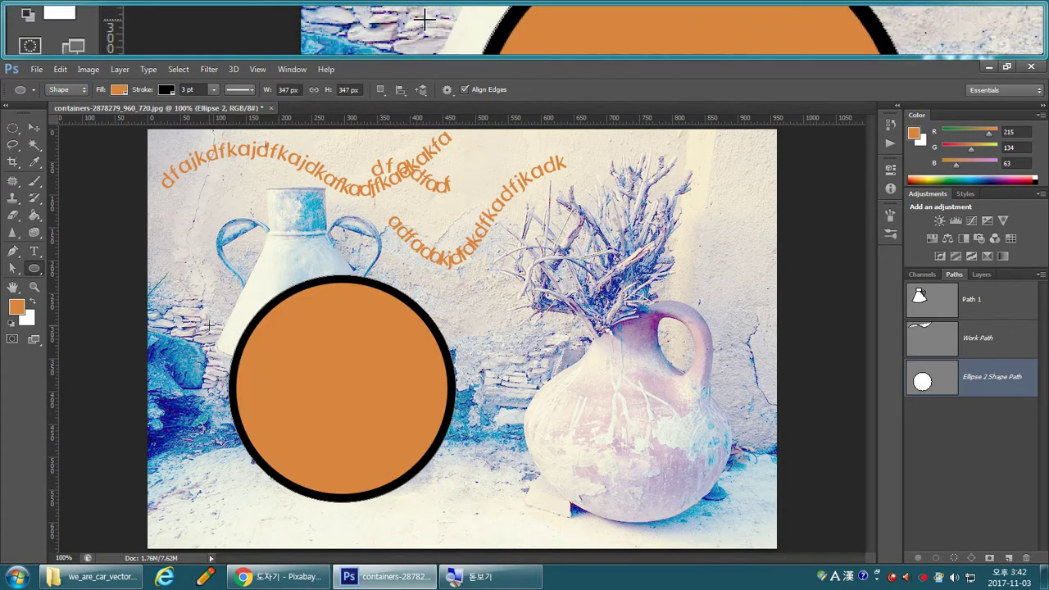
{"action": "key", "text": "ctrl+z"}
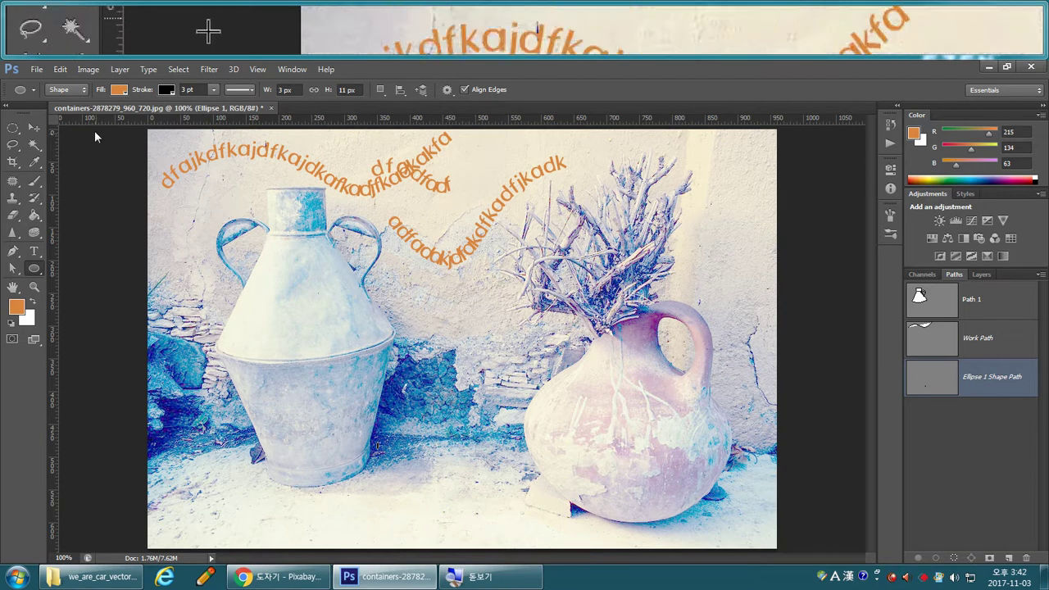
Draw a circular path over the metal container with the Ellipse tool in Path mode and activate the Work Path.
{"action": "left_click", "coordinate": [63, 89]}
{"action": "left_click", "coordinate": [62, 114]}
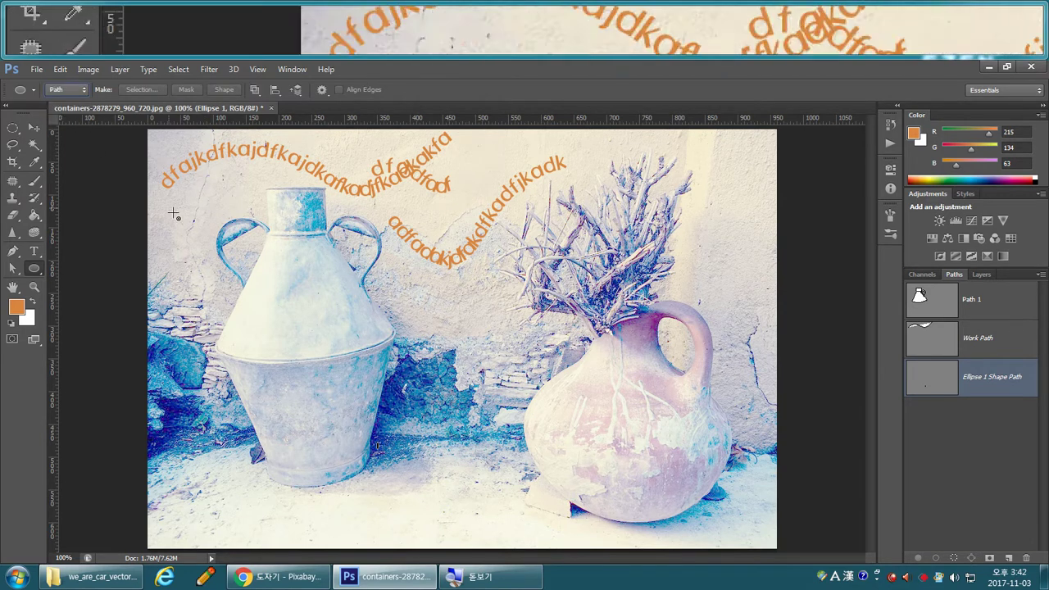
{"action": "left_click_drag", "start_coordinate": [225, 273], "coordinate": [456, 512]}
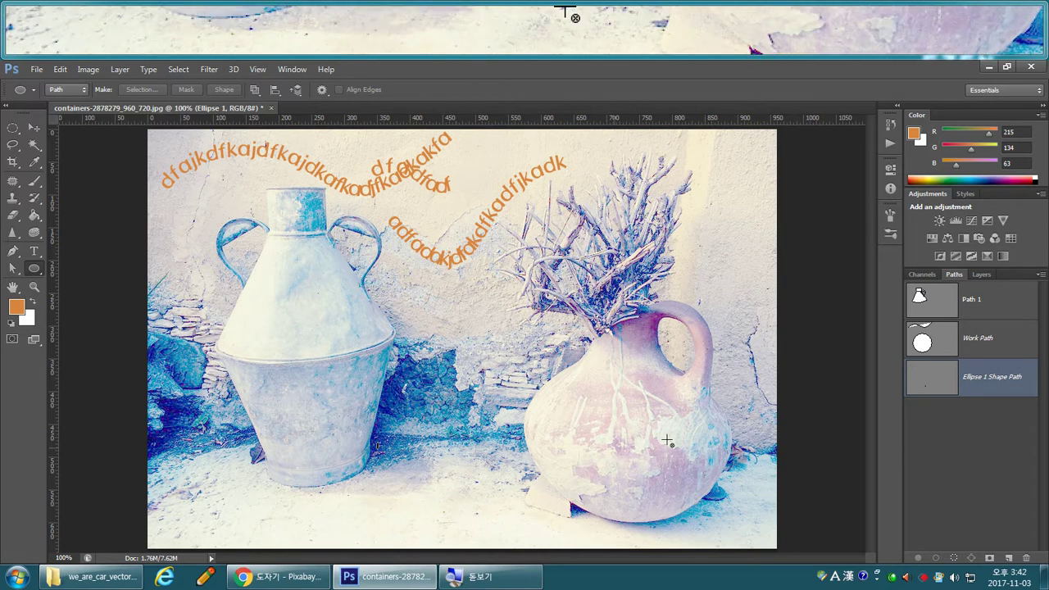
{"action": "left_click", "coordinate": [978, 339]}
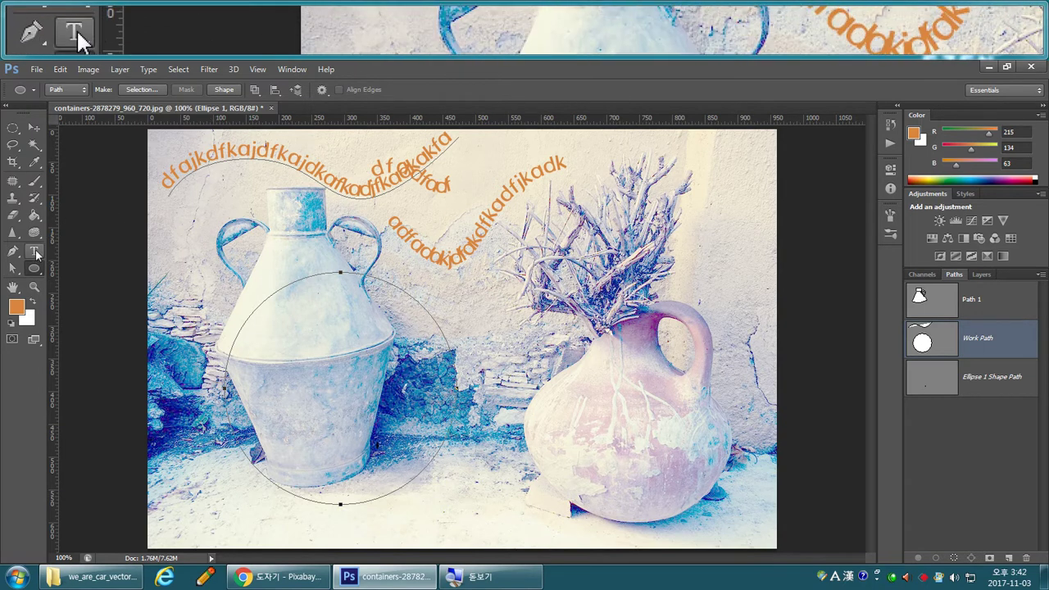
Place left-aligned 8 pt type on the circle's upper-left edge, enter "akdfjakdjfkadjfklakdfakdf", and commit it.
{"action": "left_click", "coordinate": [36, 255]}
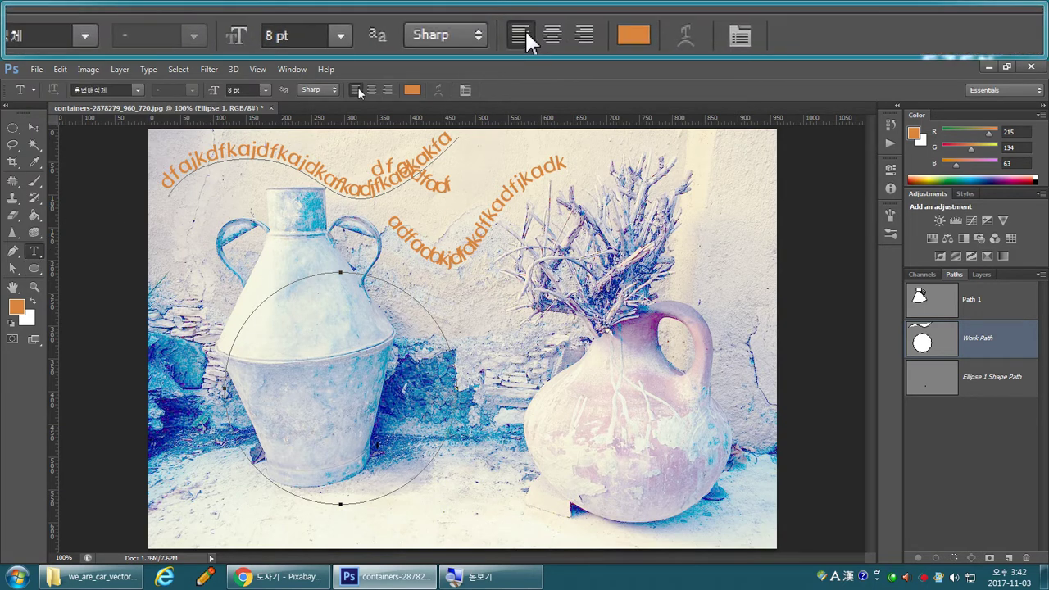
{"action": "left_click", "coordinate": [234, 337]}
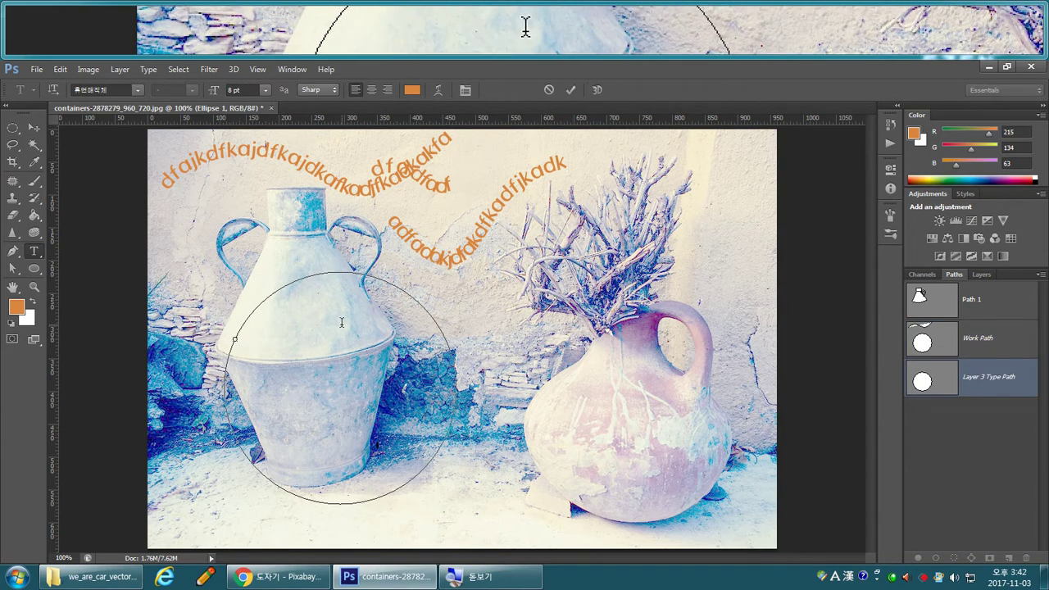
{"action": "type", "text": "akd"}
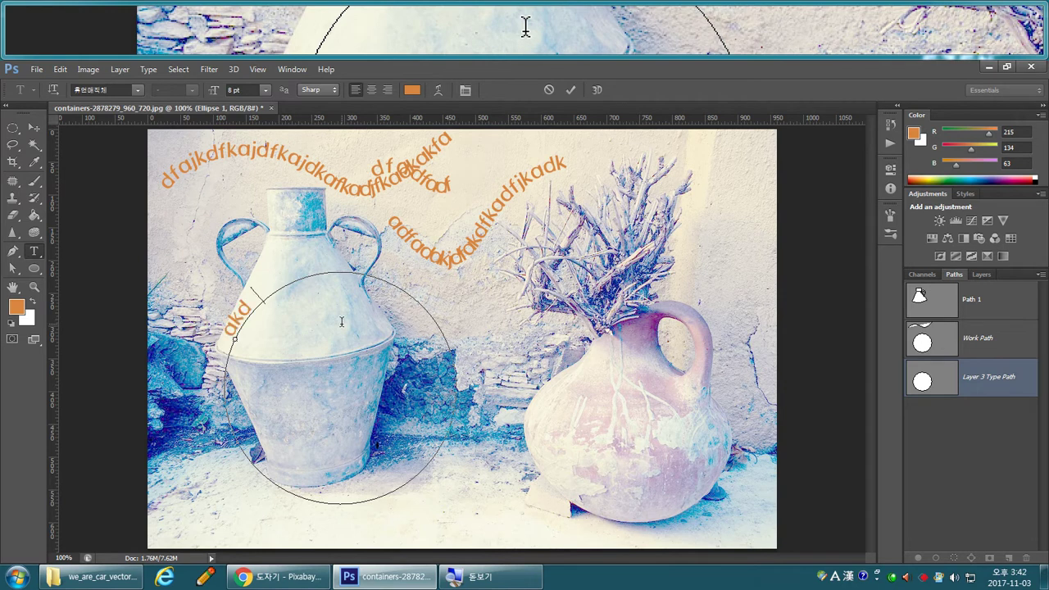
{"action": "type", "text": "fjakdjfkadjfklakdfakdf"}
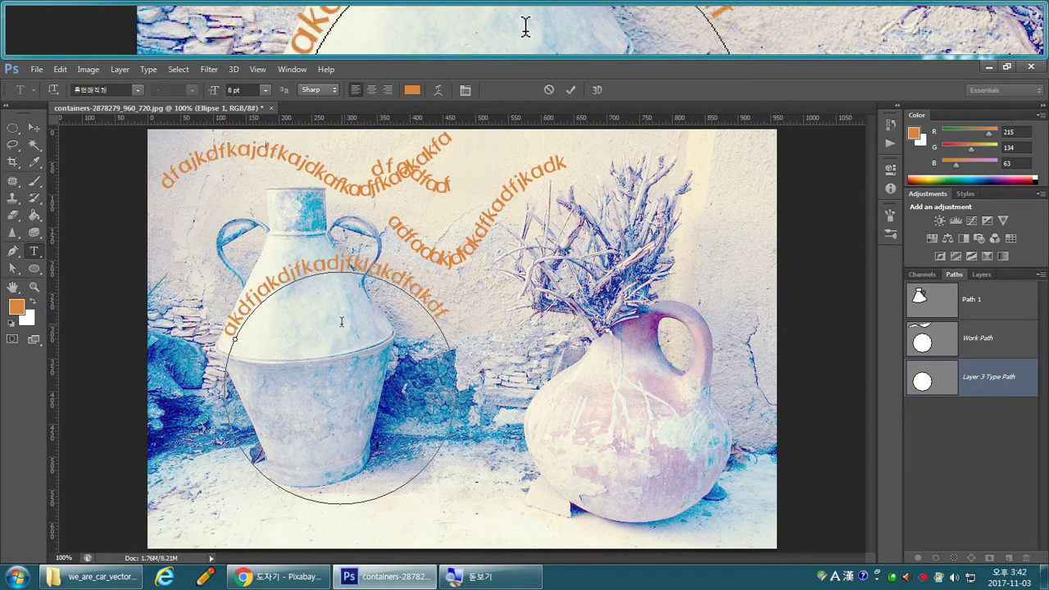
{"action": "left_click", "coordinate": [991, 383]}
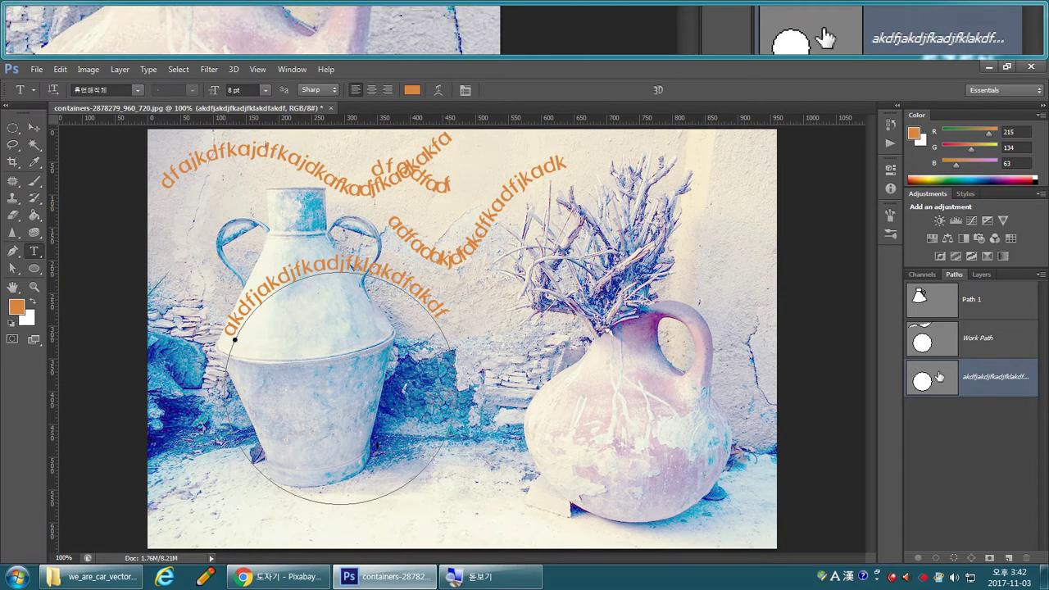
Centre-align the type on the circle, reactivate the type's path, and select the anchor point on the circle's left side.
{"action": "left_click", "coordinate": [371, 90]}
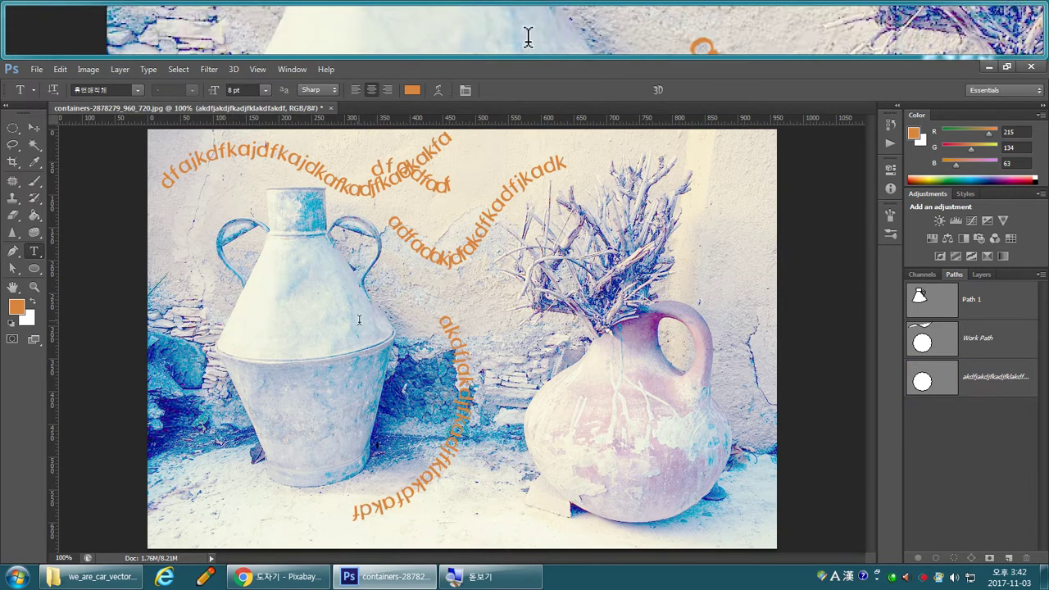
{"action": "left_click", "coordinate": [941, 383]}
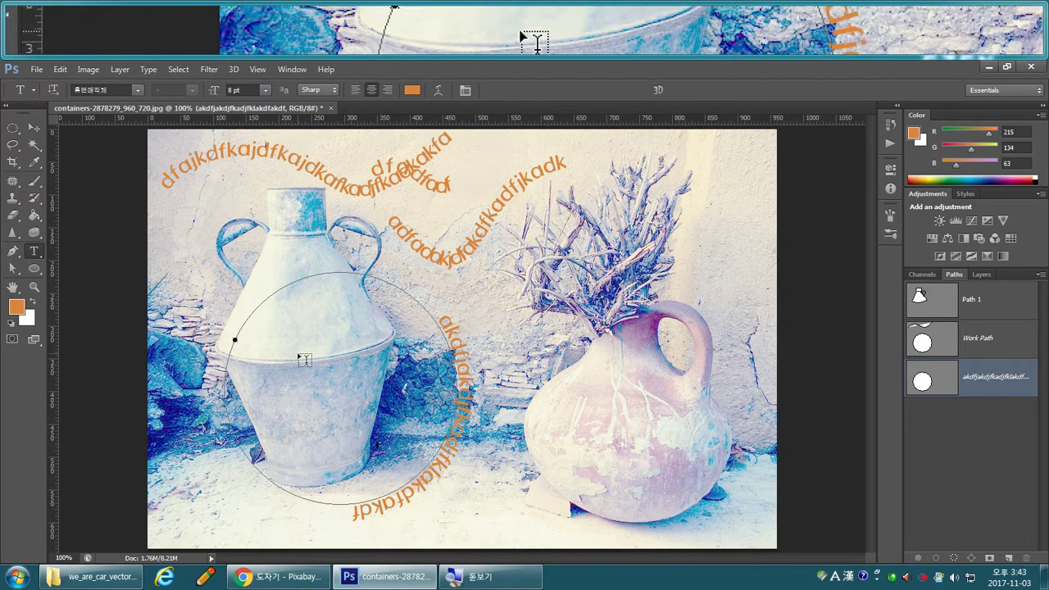
{"action": "left_click", "coordinate": [235, 342], "text": "ctrl"}
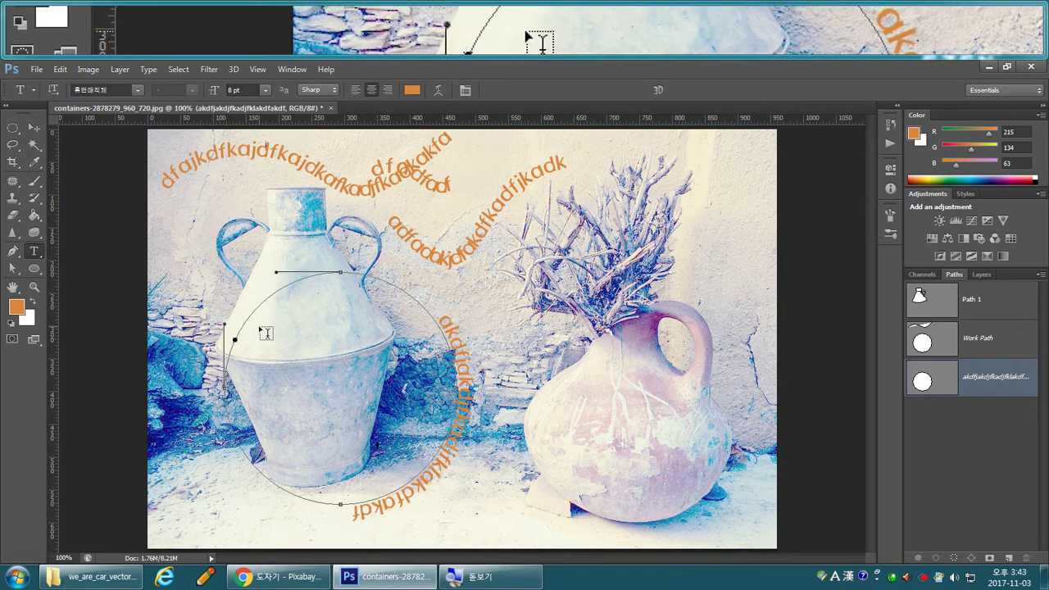
{"action": "left_click", "coordinate": [34, 128]}
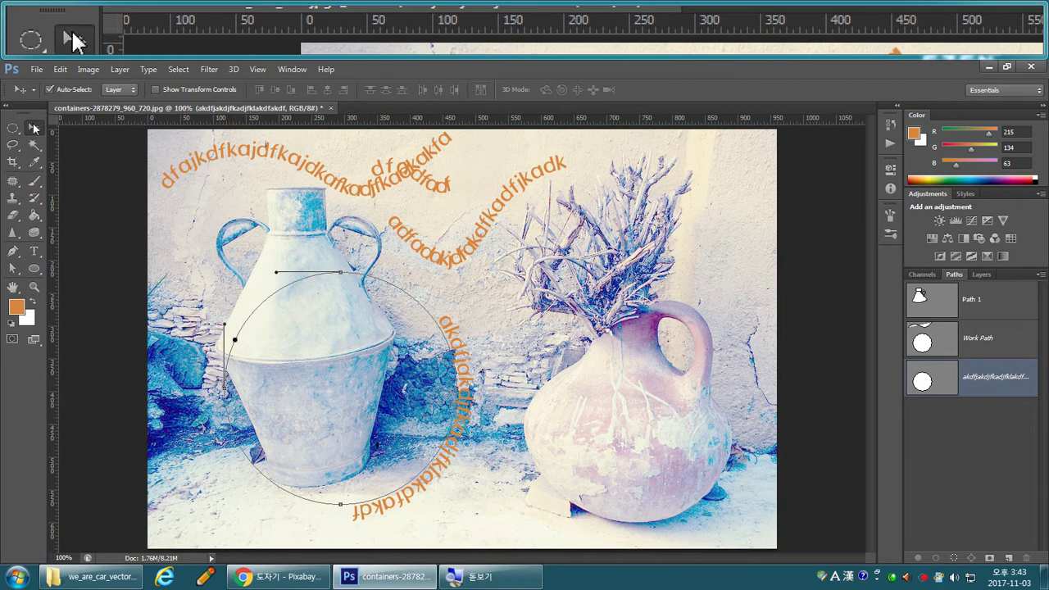
Rotate the circular type path by -86.10° with Free Transform and commit it.
{"action": "left_click", "coordinate": [958, 430]}
{"action": "left_click", "coordinate": [977, 384]}
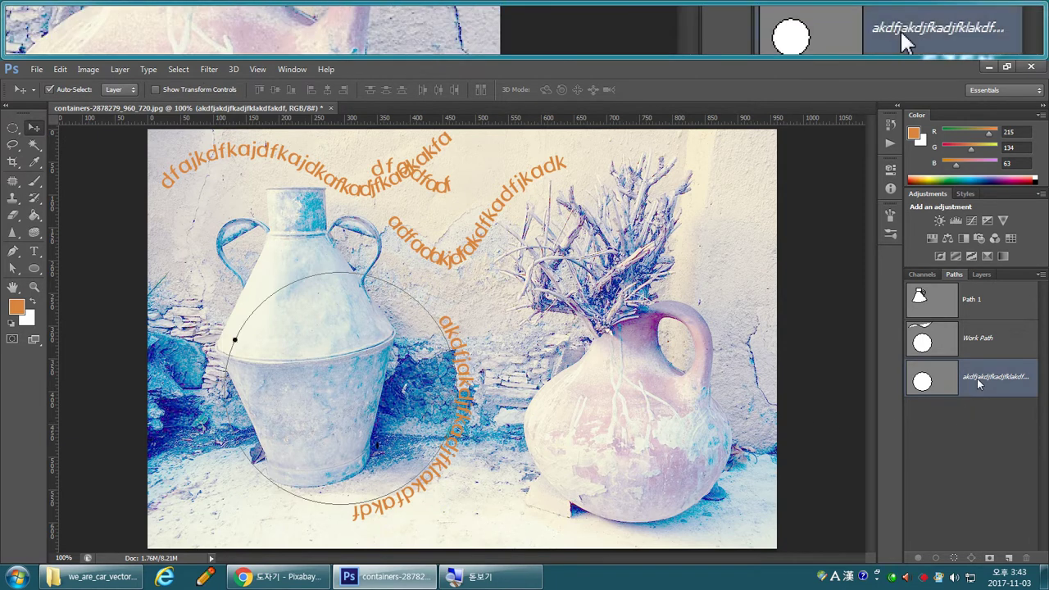
{"action": "key", "text": "ctrl+t"}
{"action": "left_click_drag", "start_coordinate": [376, 215], "coordinate": [172, 336]}
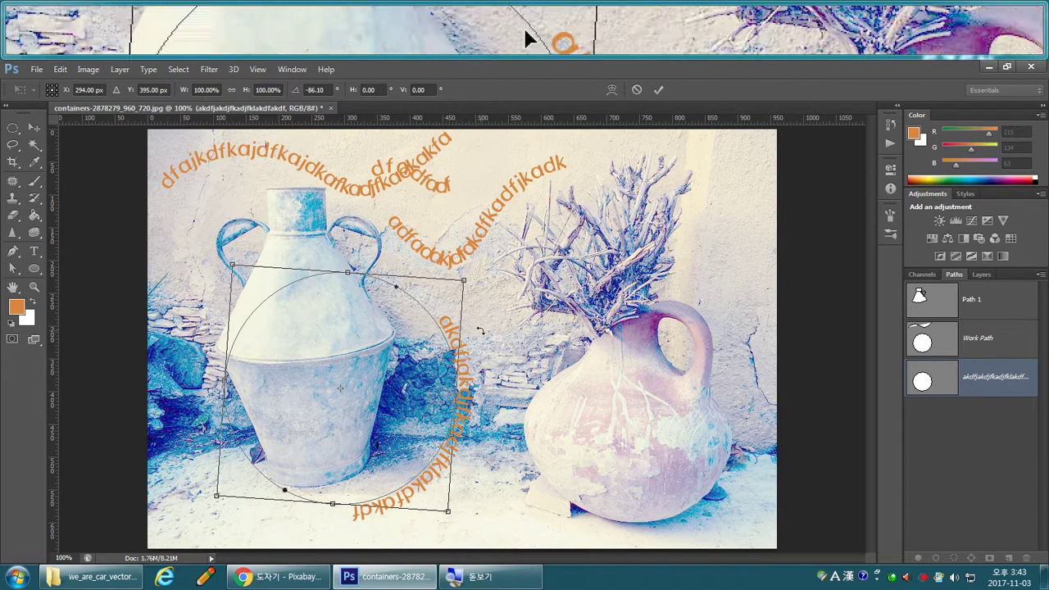
{"action": "key", "text": "Return"}
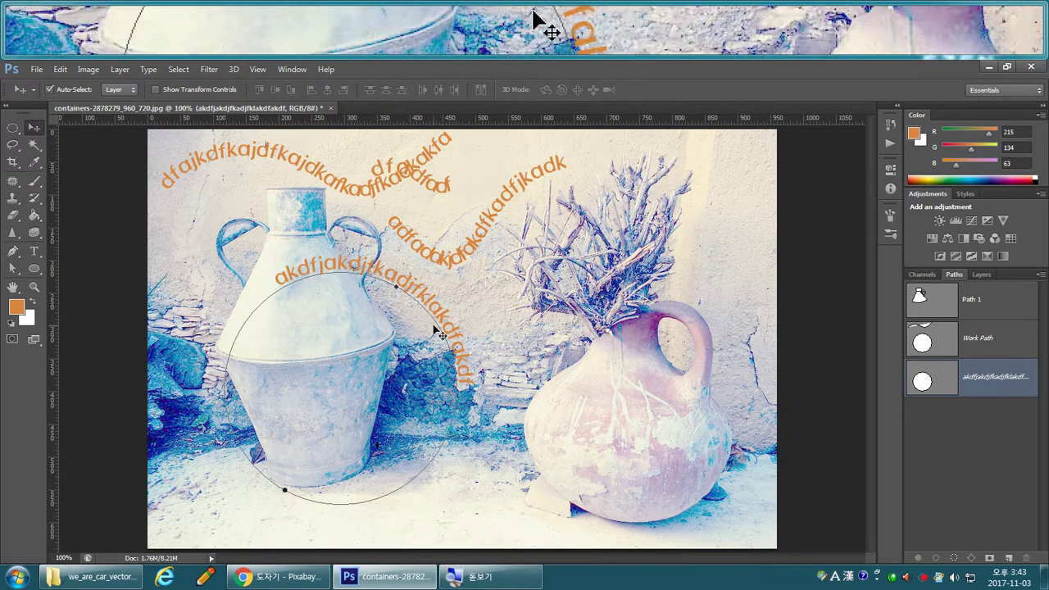
Rotate the circular type path by a further -29.53° so the text is centred over the container's top, and deselect the path.
{"action": "key", "text": "ctrl+t"}
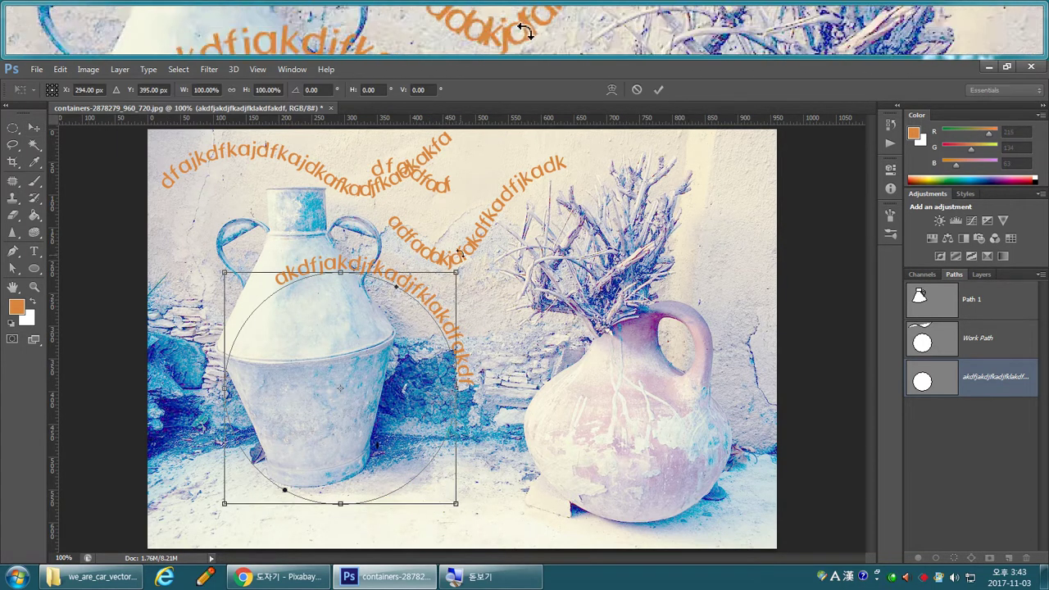
{"action": "left_click_drag", "start_coordinate": [458, 261], "coordinate": [372, 180]}
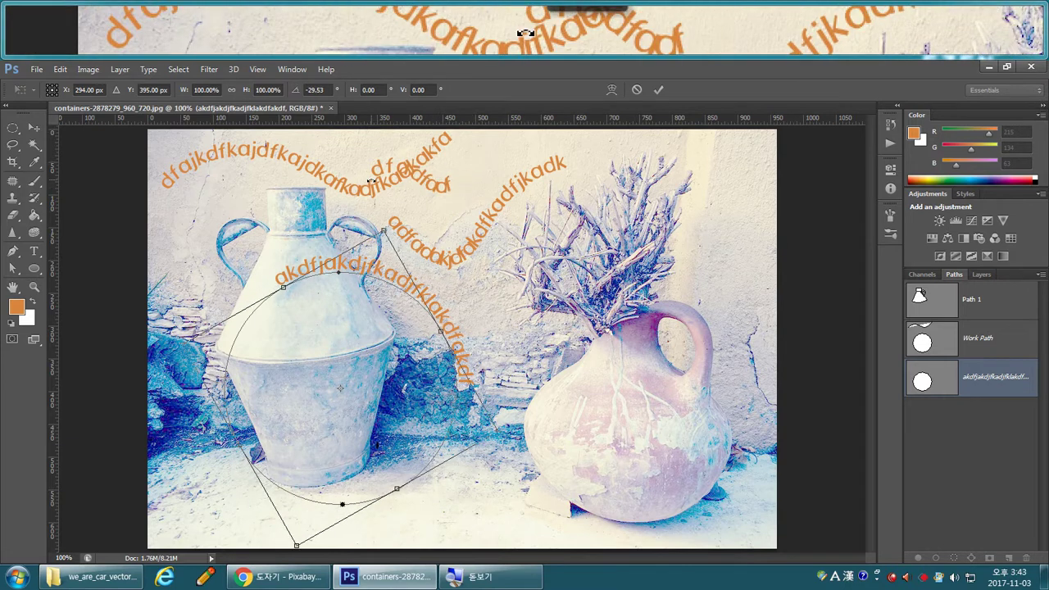
{"action": "key", "text": "Return"}
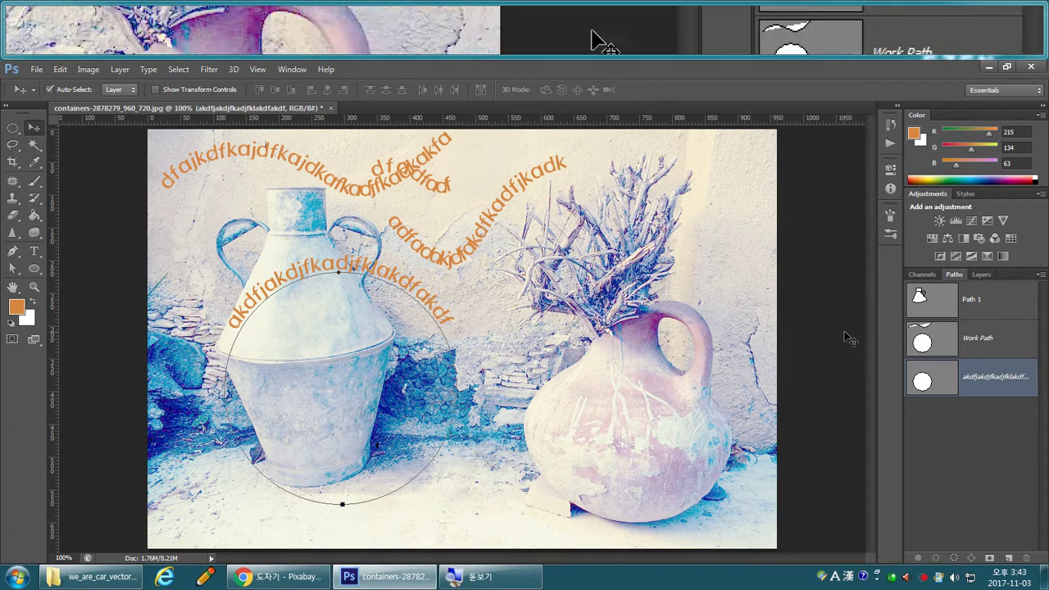
{"action": "left_click", "coordinate": [982, 474]}
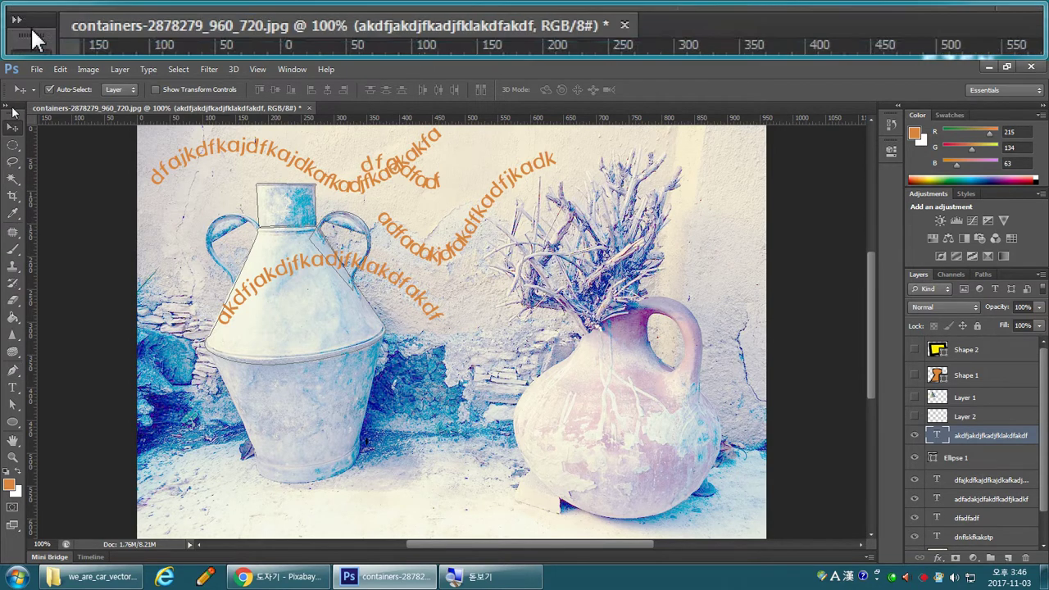
Widen the toolbox to two columns and switch from the Ellipse tool through the Rectangle tool to the Custom Shape tool.
{"action": "left_click", "coordinate": [10, 108]}
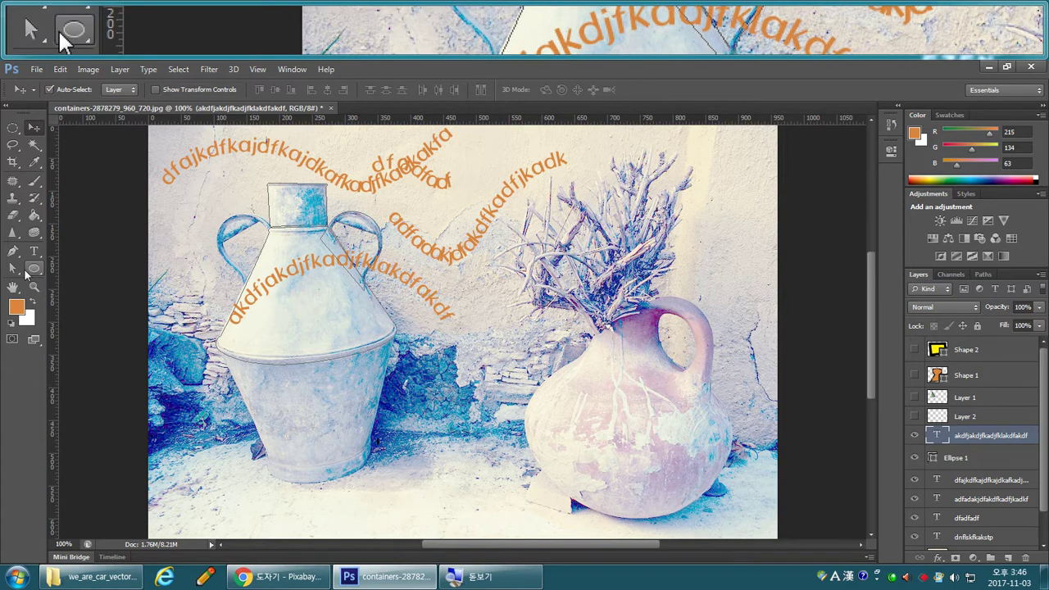
{"action": "left_click", "coordinate": [34, 271]}
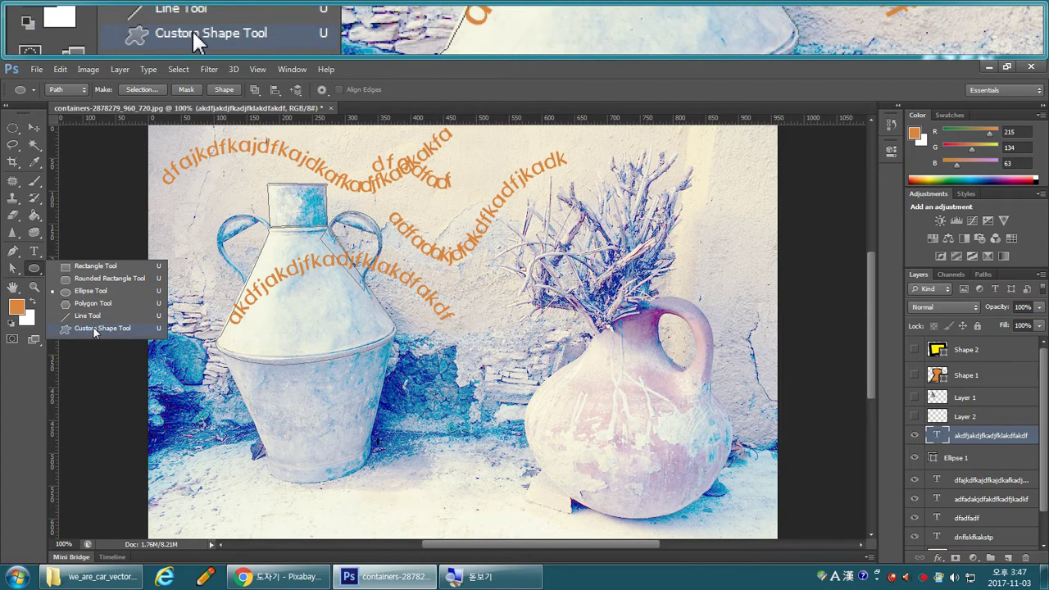
{"action": "left_click", "coordinate": [93, 267]}
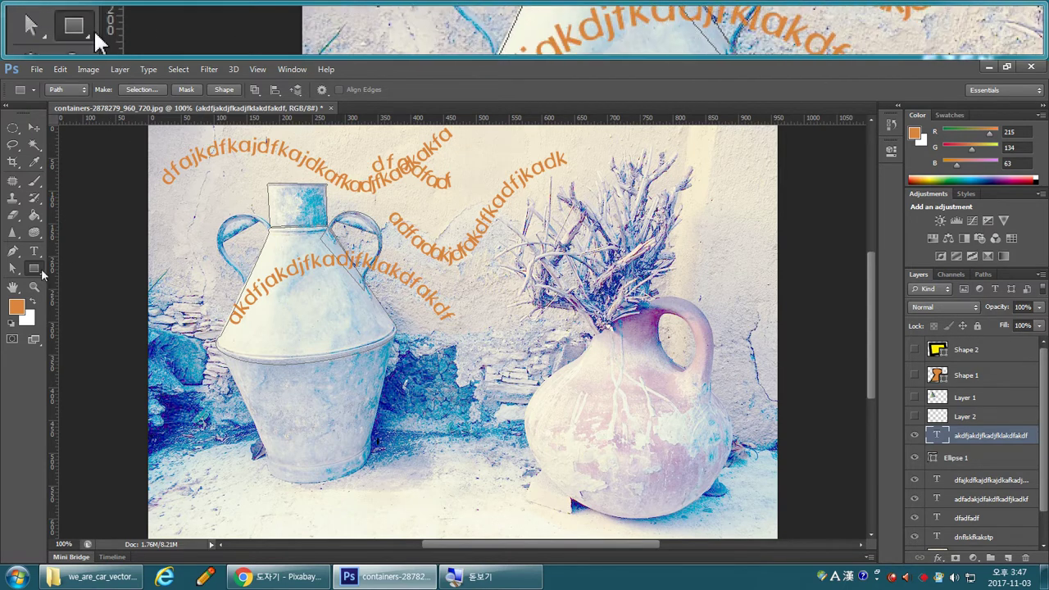
{"action": "left_click", "coordinate": [33, 270]}
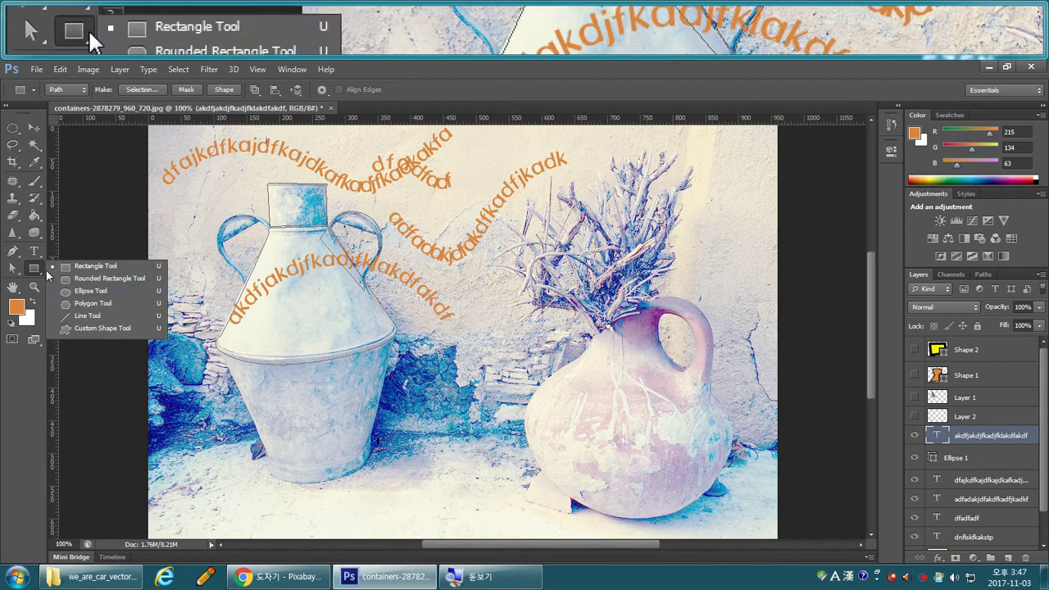
{"action": "left_click", "coordinate": [97, 328]}
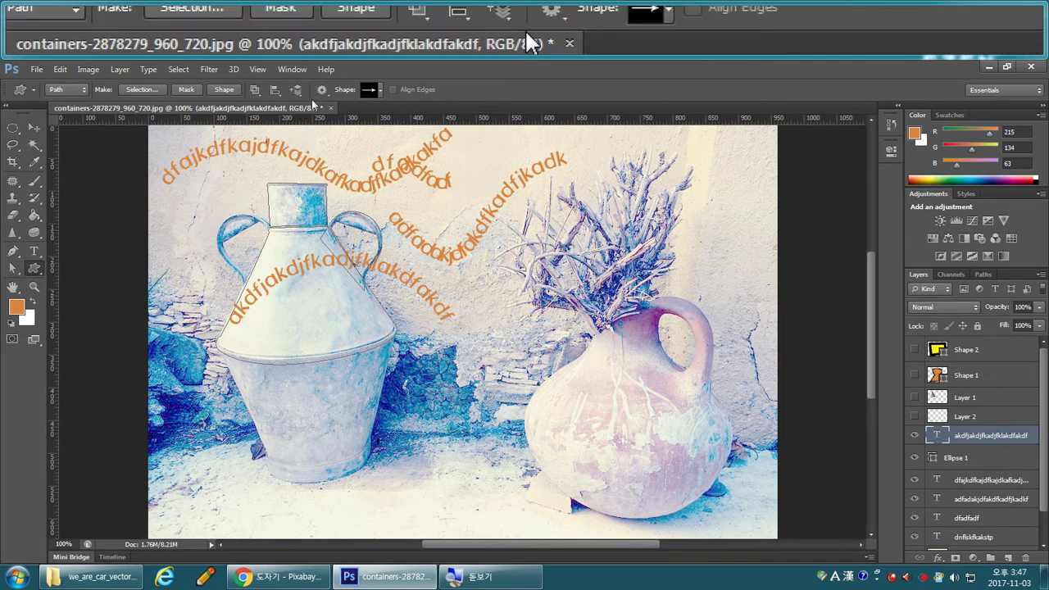
Append the All shape library to the custom shape presets and enlarge the preset picker to fit every shape.
{"action": "left_click", "coordinate": [380, 92]}
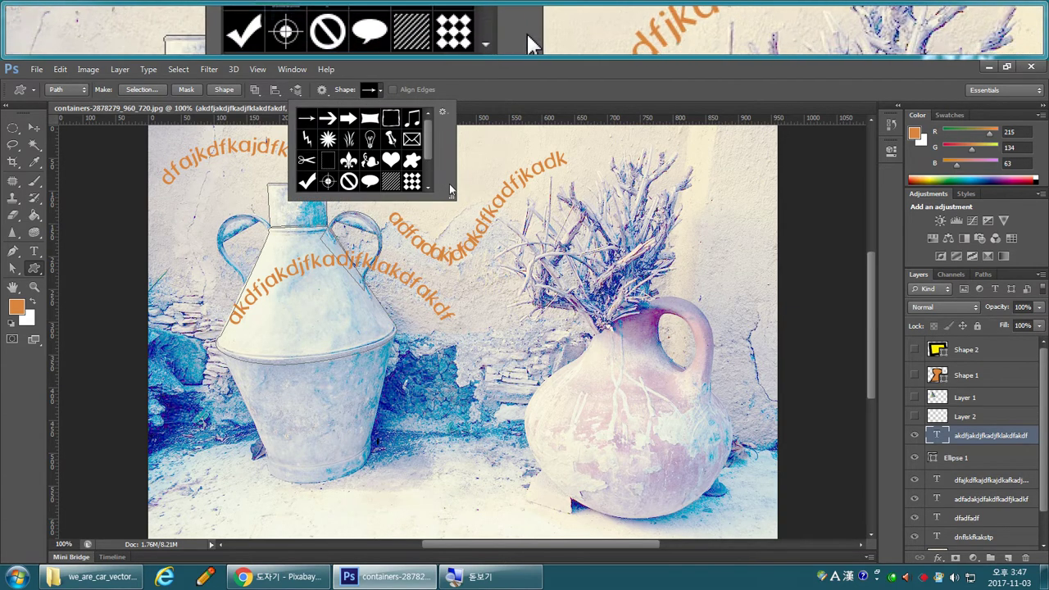
{"action": "left_click_drag", "start_coordinate": [449, 189], "coordinate": [620, 251]}
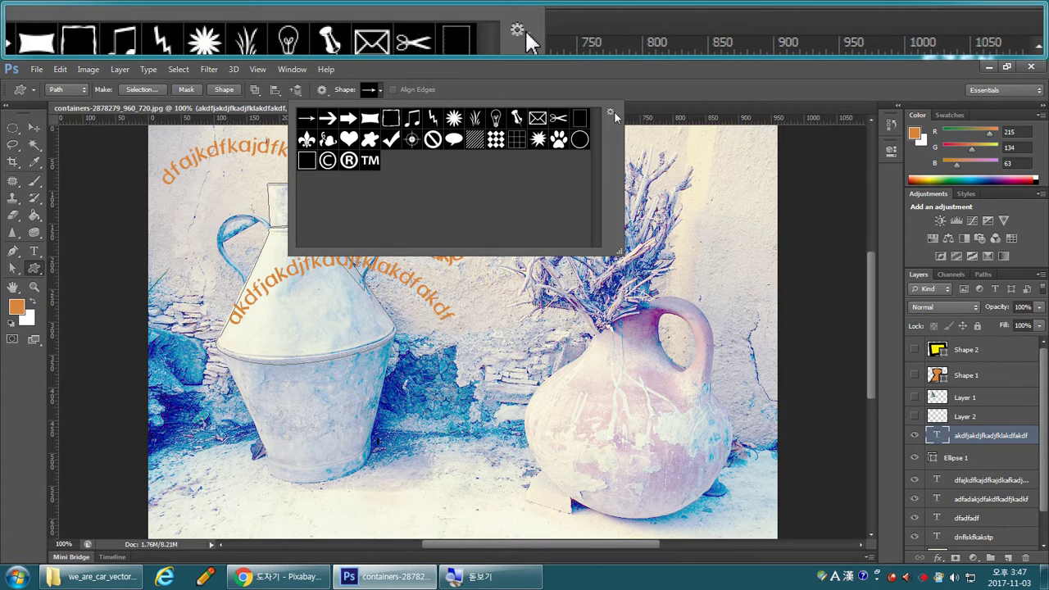
{"action": "left_click", "coordinate": [612, 114]}
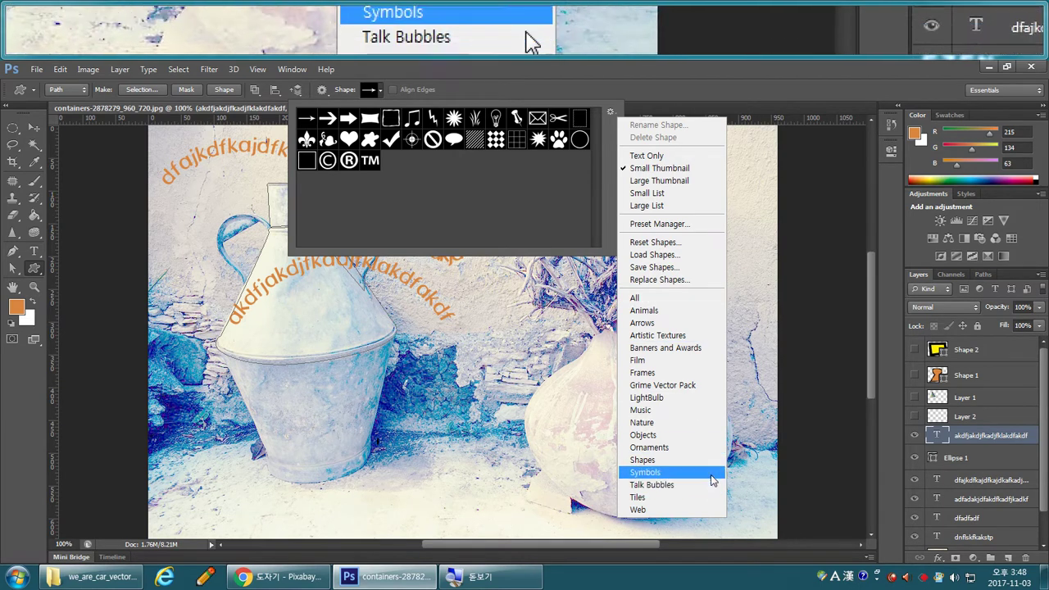
{"action": "left_click", "coordinate": [660, 302]}
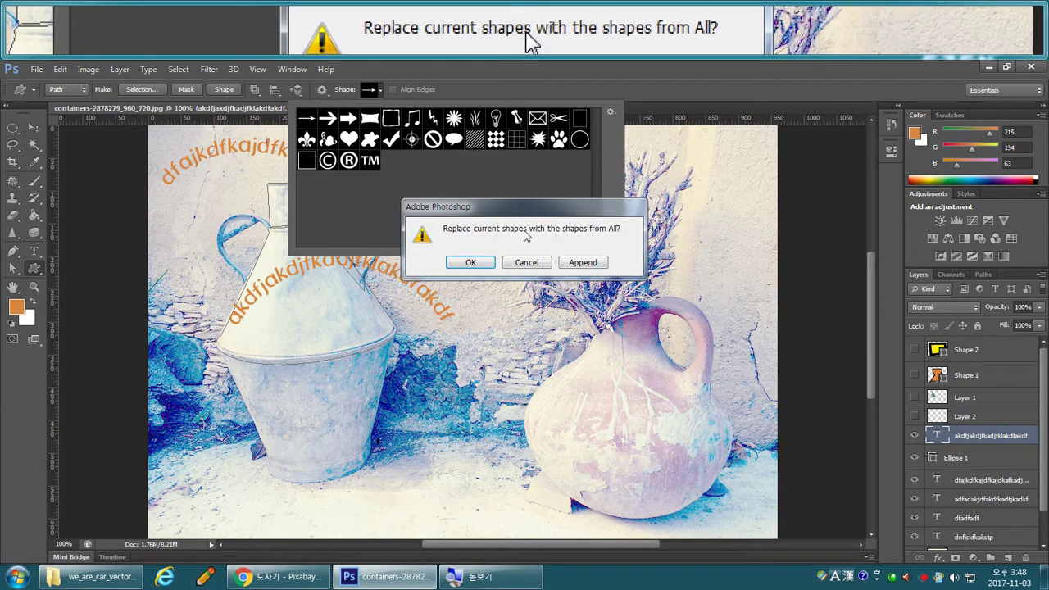
{"action": "left_click", "coordinate": [582, 263]}
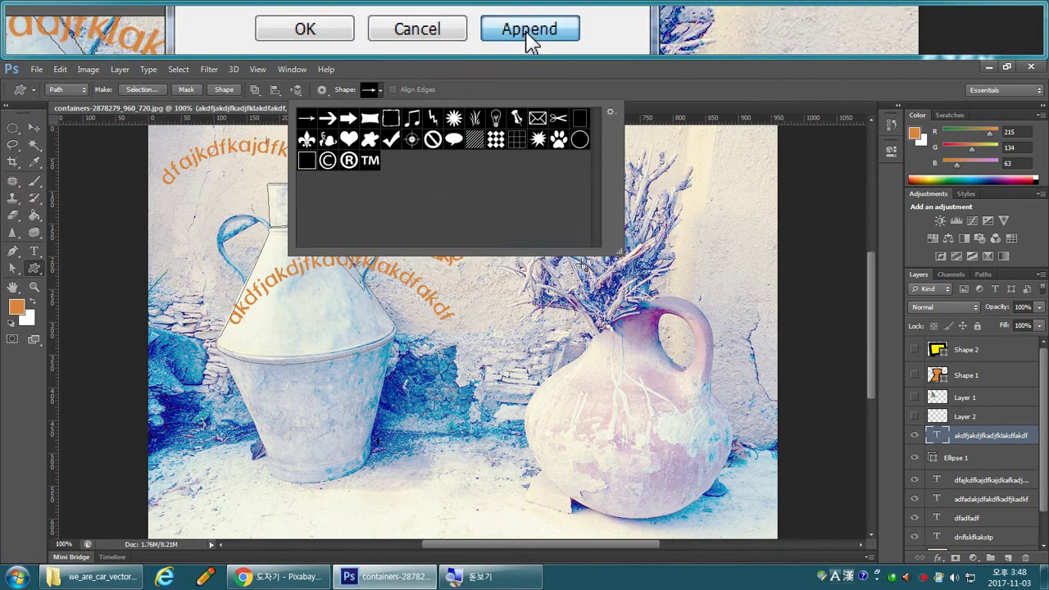
{"action": "left_click_drag", "start_coordinate": [607, 254], "coordinate": [817, 510]}
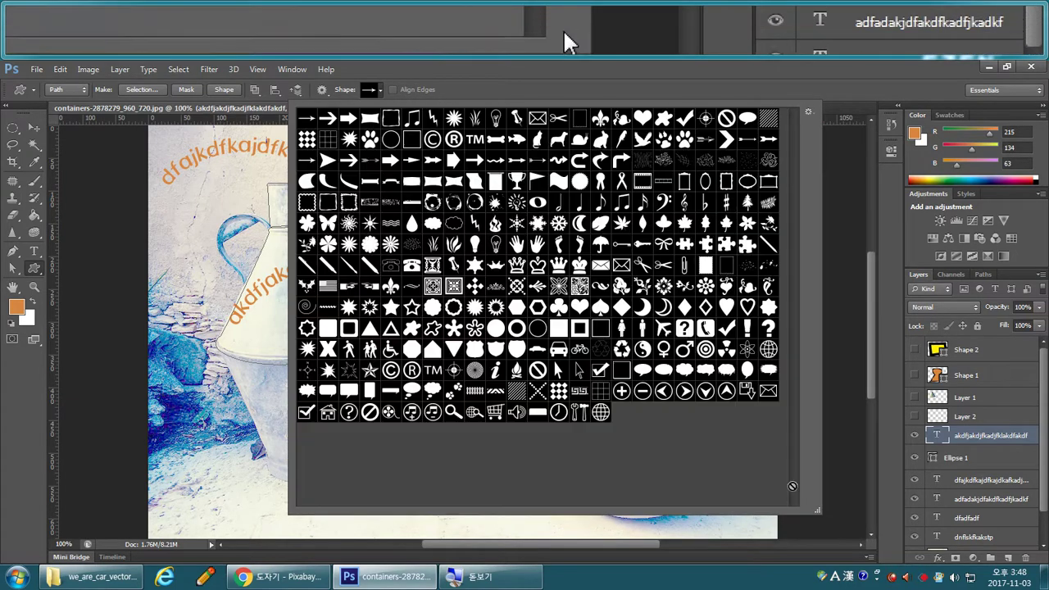
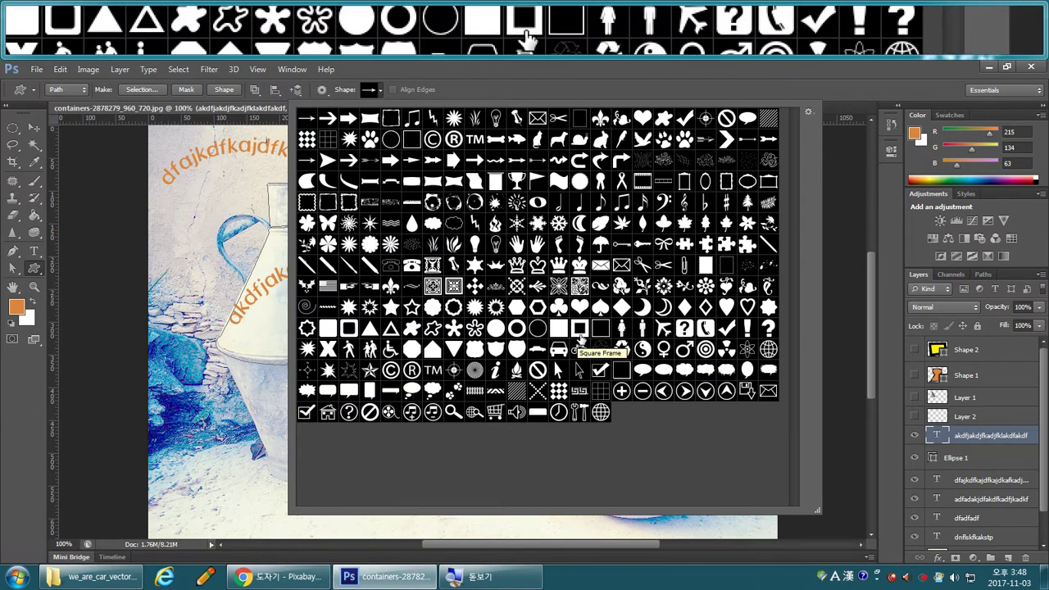
Create a new empty layer directly above Layer 2.
{"action": "left_click", "coordinate": [994, 419]}
{"action": "left_click", "coordinate": [994, 420]}
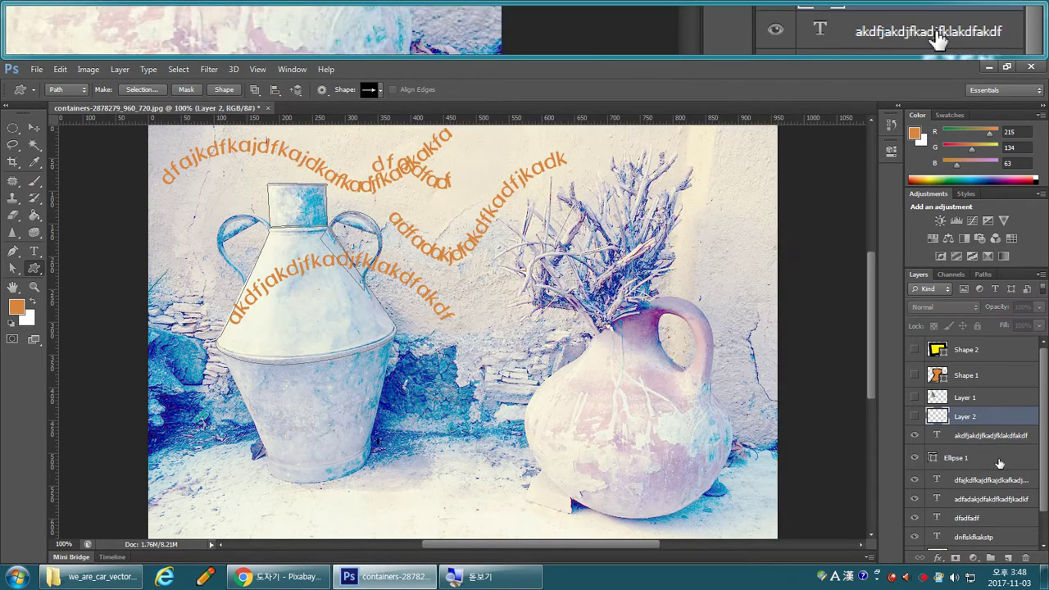
{"action": "left_click", "coordinate": [1008, 557]}
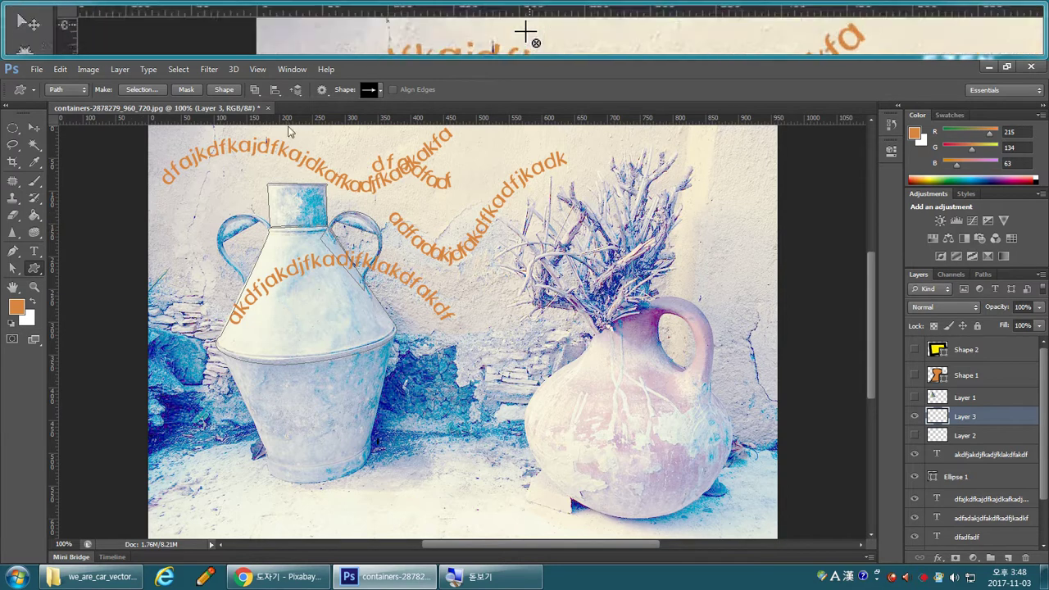
Draw a four-point crown custom shape about 252 by 236 px in Shape mode over the metal container's lower half.
{"action": "left_click", "coordinate": [378, 90]}
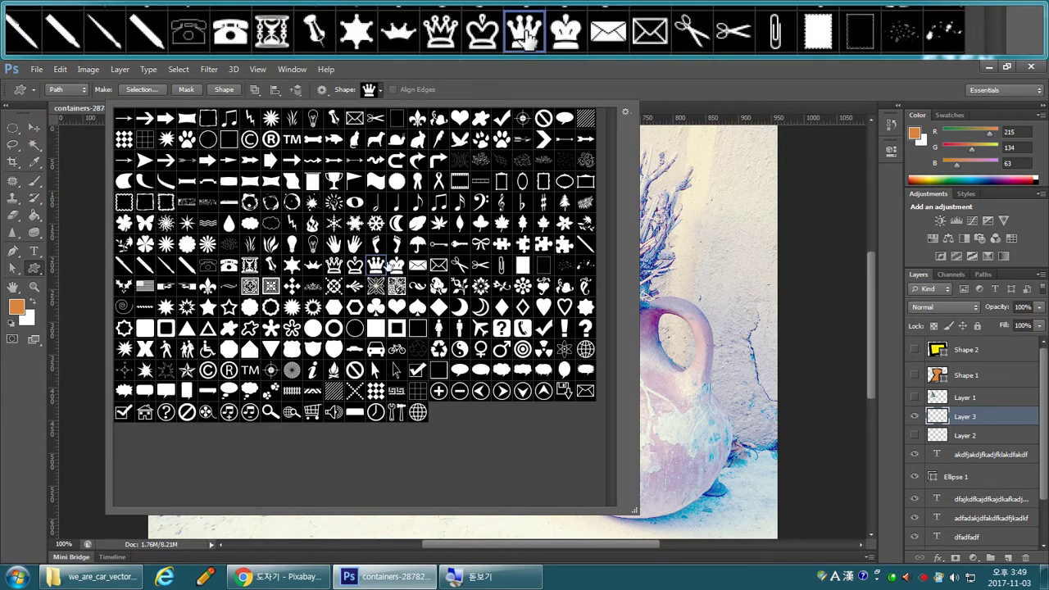
{"action": "left_click", "coordinate": [627, 81]}
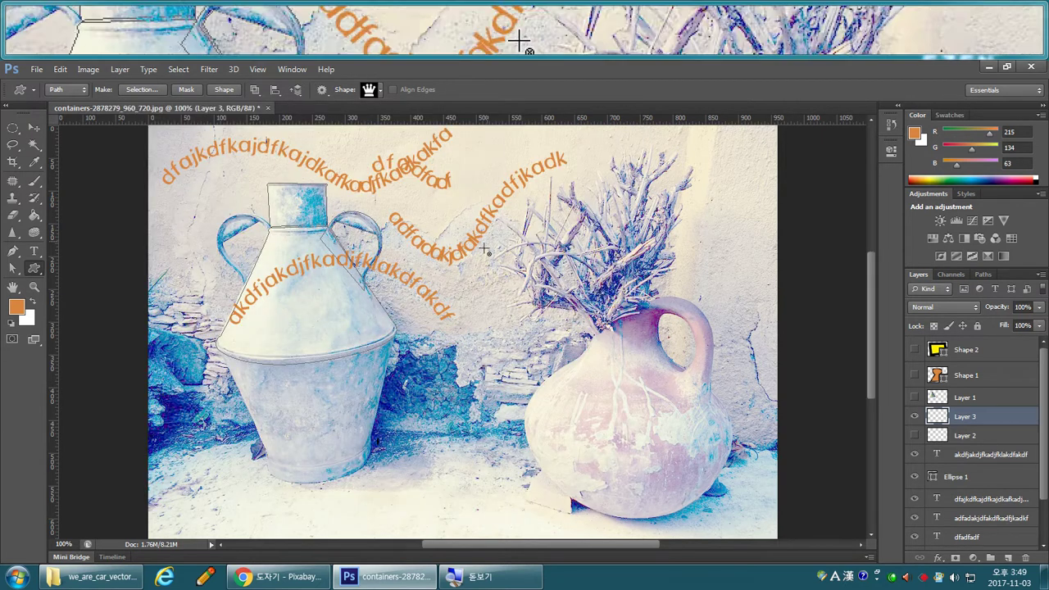
{"action": "left_click", "coordinate": [85, 91]}
{"action": "left_click", "coordinate": [75, 103]}
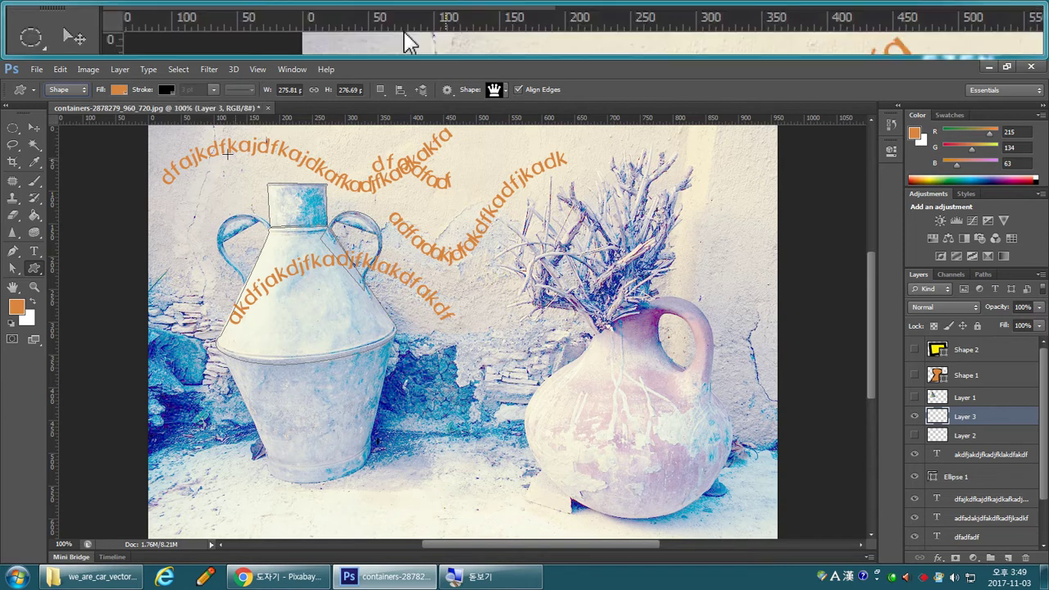
{"action": "left_click_drag", "start_coordinate": [288, 297], "coordinate": [462, 474]}
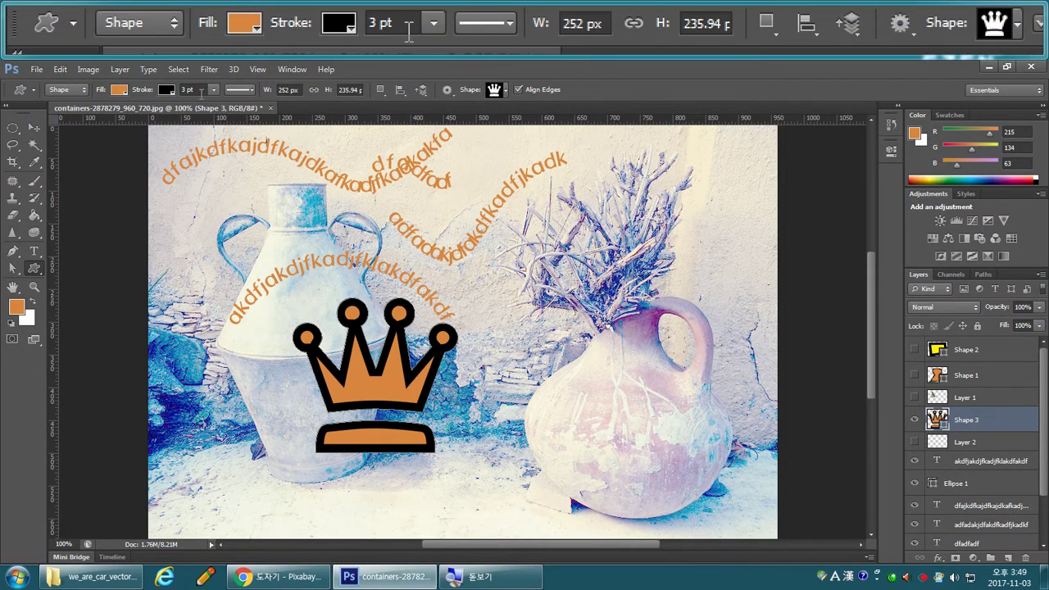
Try the crown without a stroke, and restore its solid black stroke.
{"action": "left_click", "coordinate": [167, 90]}
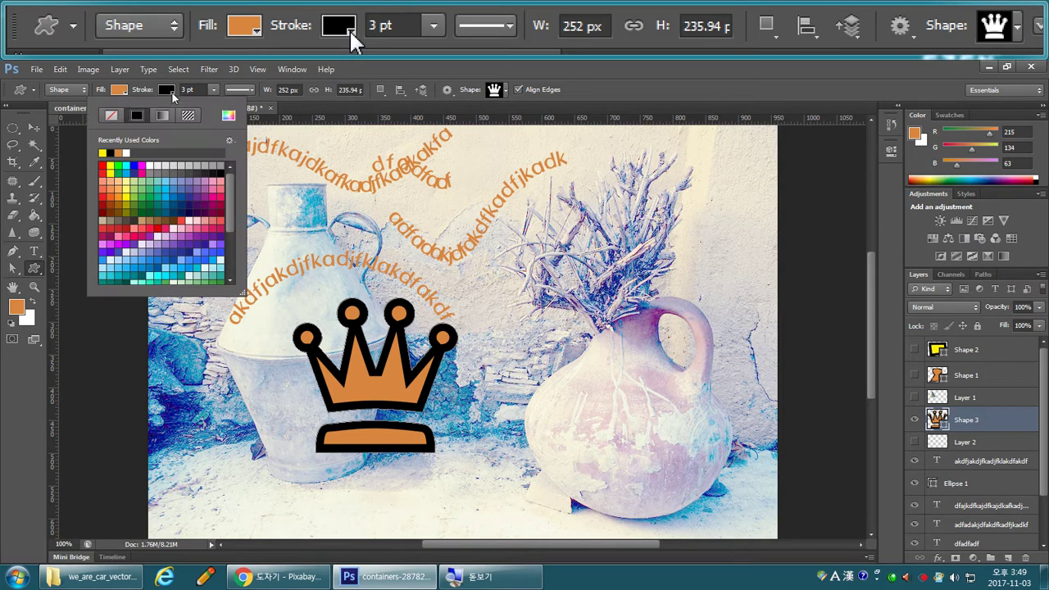
{"action": "left_click", "coordinate": [111, 116]}
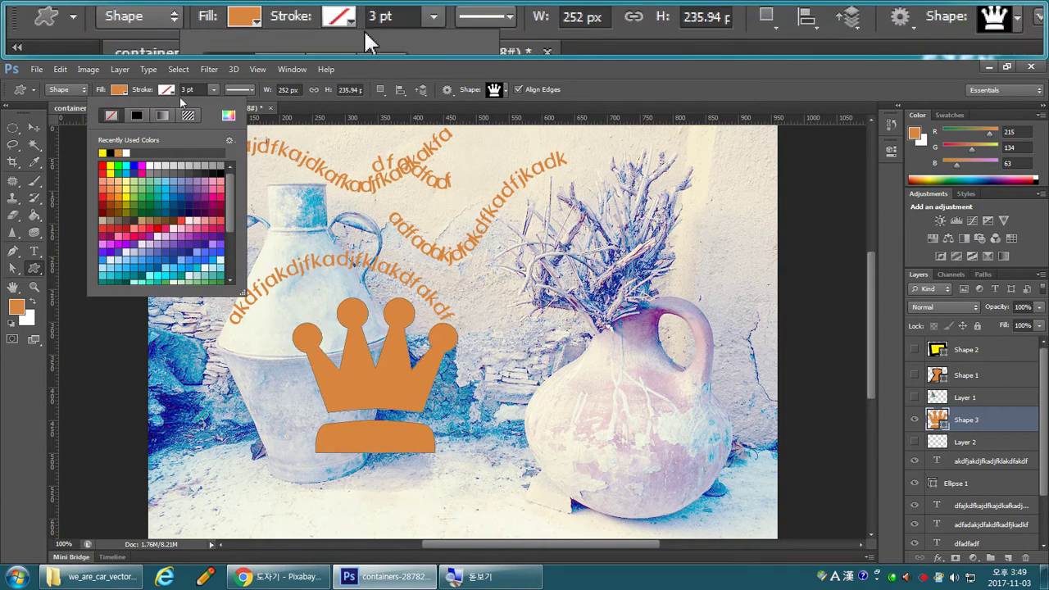
{"action": "left_click", "coordinate": [136, 118]}
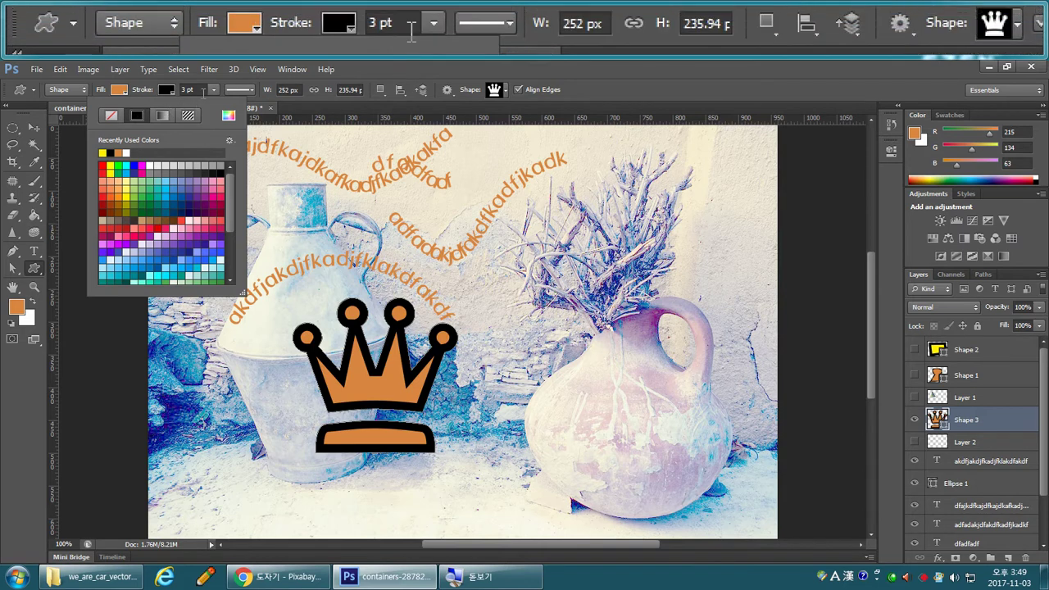
Reduce the crown's stroke width to 0.74 pt.
{"action": "left_click", "coordinate": [202, 92]}
{"action": "left_click", "coordinate": [213, 89]}
{"action": "left_click_drag", "start_coordinate": [213, 107], "coordinate": [209, 108]}
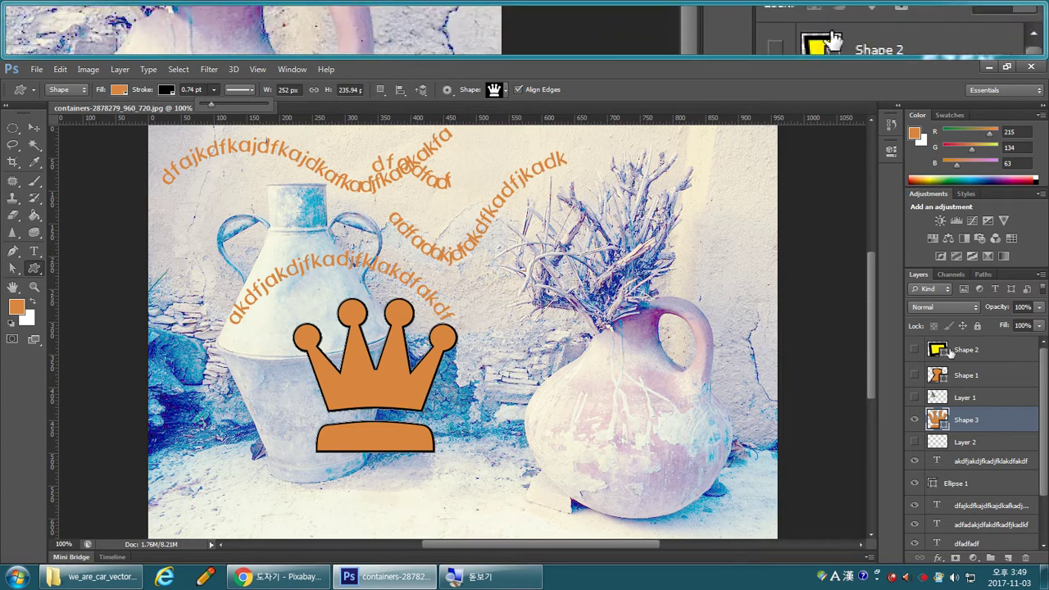
Draw a closed three-point crown about 111 by 127 px on Shape 3 with the Pen tool, beside the dry branches.
{"action": "left_click", "coordinate": [993, 398]}
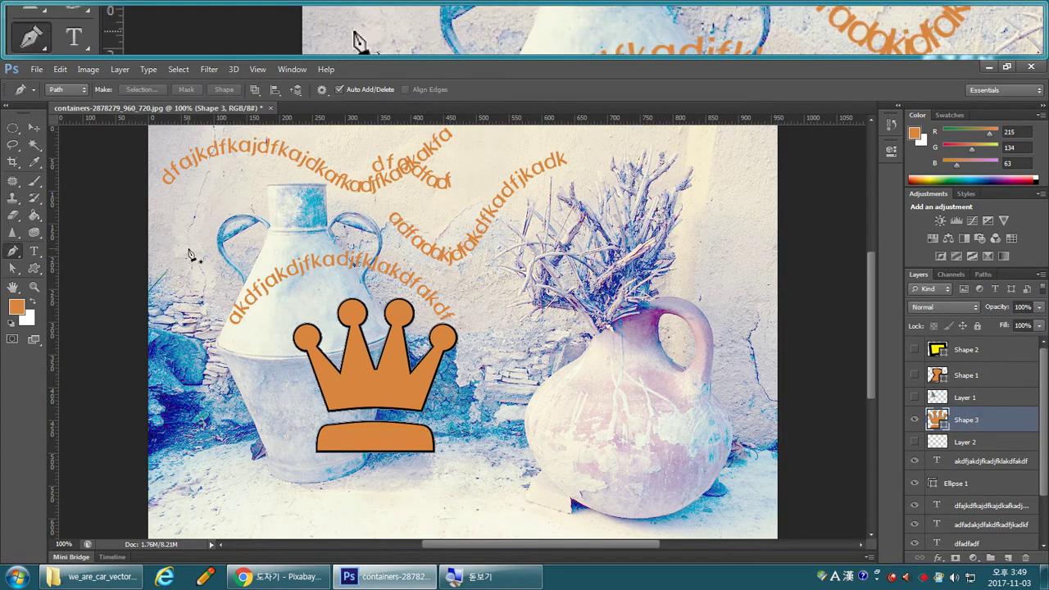
{"action": "left_click_drag", "start_coordinate": [759, 181], "coordinate": [284, 213]}
{"action": "left_click", "coordinate": [260, 261]}
{"action": "left_click", "coordinate": [242, 227]}
{"action": "left_click", "coordinate": [250, 294]}
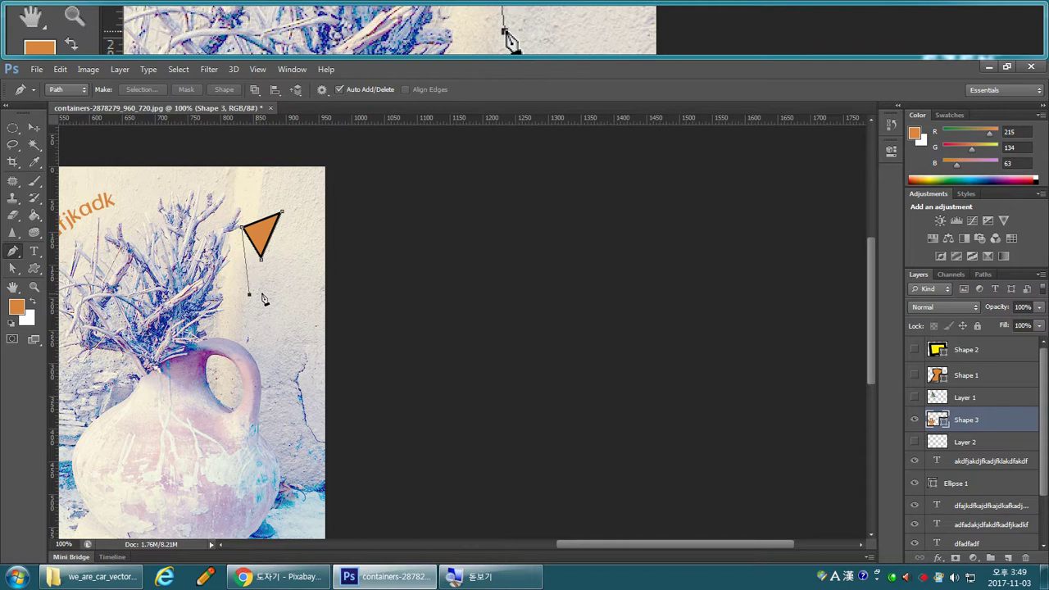
{"action": "left_click", "coordinate": [304, 293]}
{"action": "left_click", "coordinate": [314, 244]}
{"action": "left_click", "coordinate": [282, 212]}
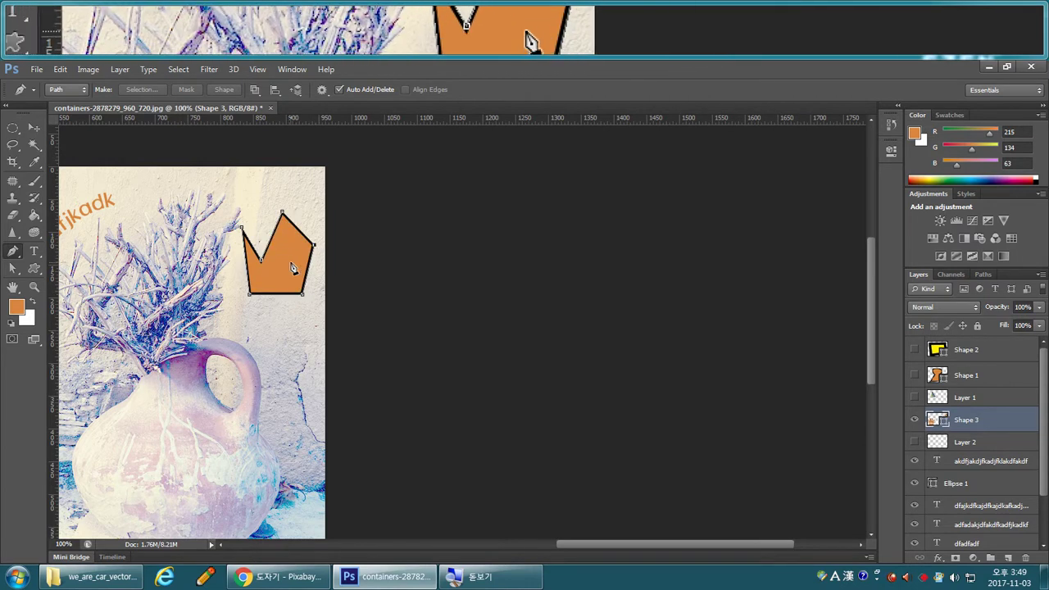
{"action": "left_click_drag", "start_coordinate": [297, 227], "coordinate": [288, 260]}
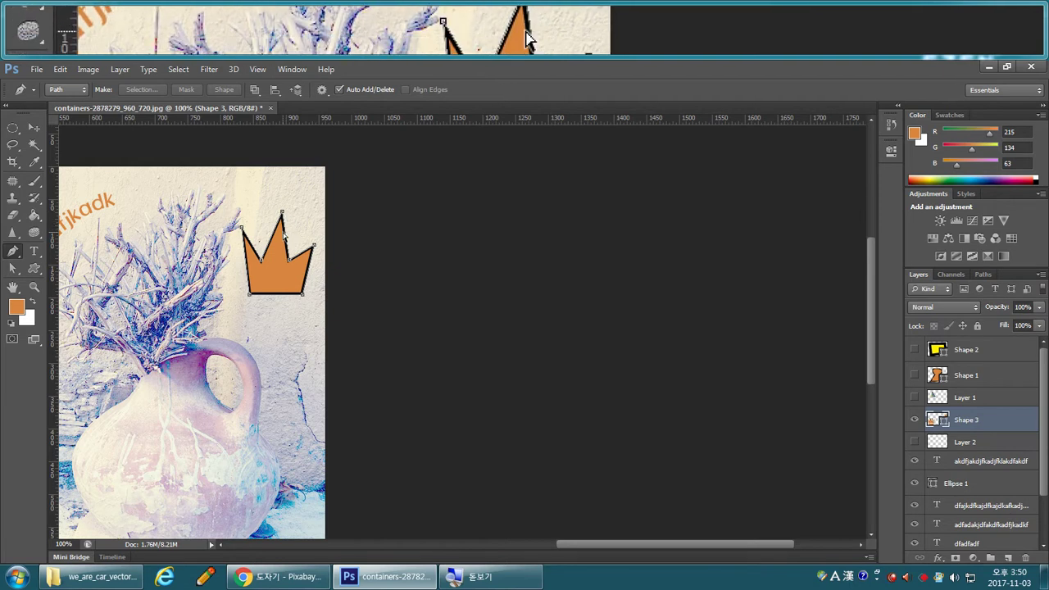
{"action": "left_click", "coordinate": [60, 70]}
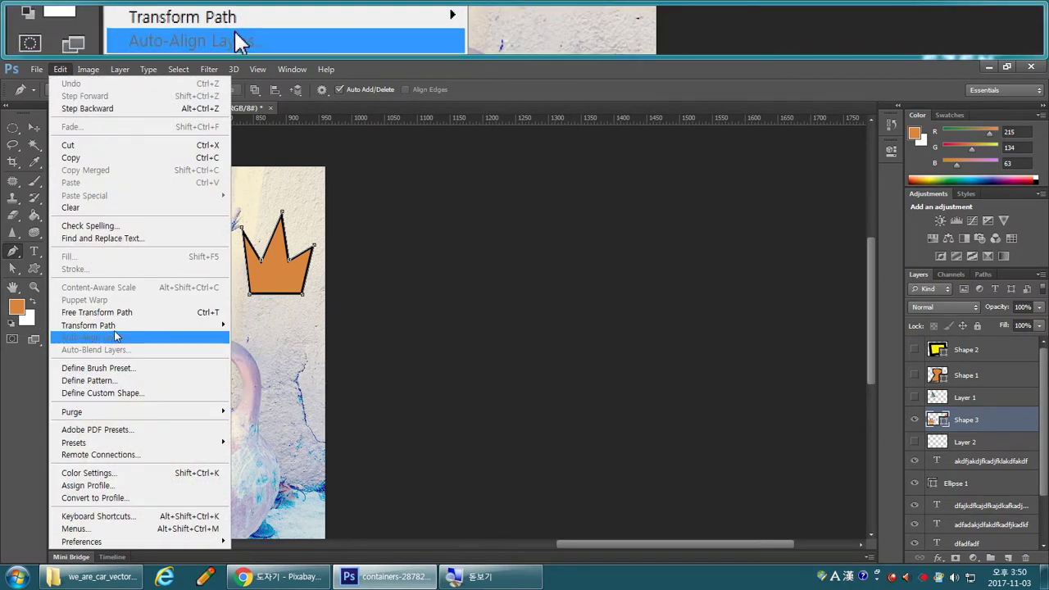
{"action": "mouse_move", "coordinate": [119, 330]}
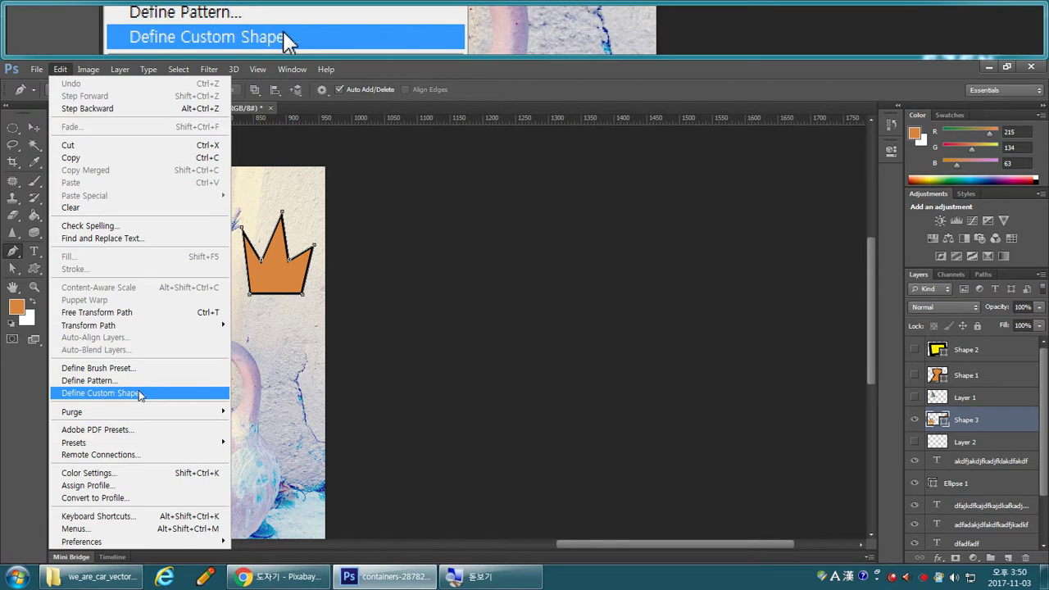
{"action": "left_click", "coordinate": [139, 395]}
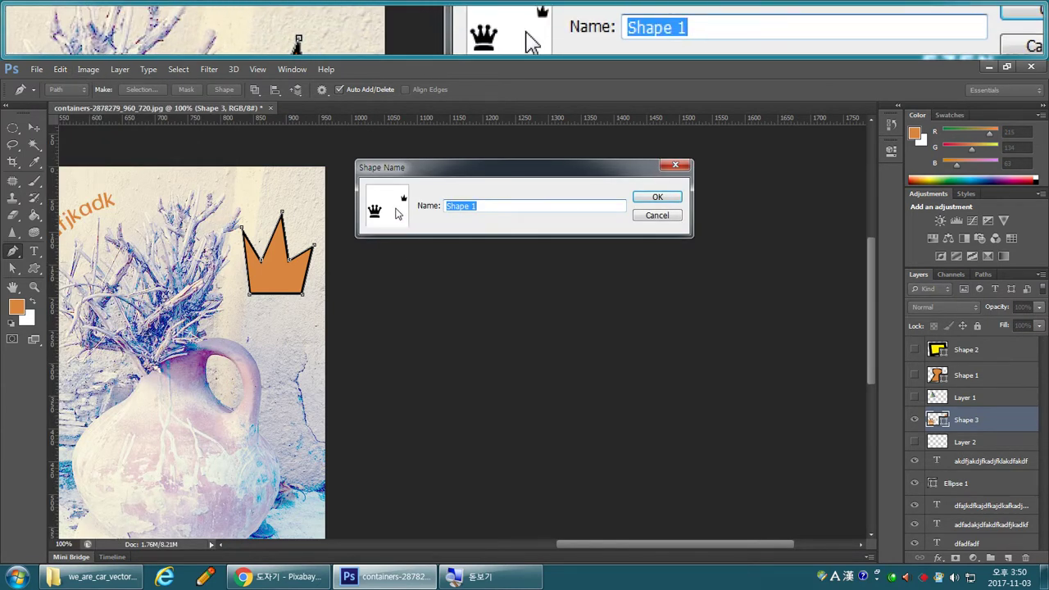
{"action": "left_click", "coordinate": [653, 217]}
Try deleting the Shape 3 layer, restore it, and delete only the four-point crown from it.
{"action": "key", "text": "ctrl+minus"}
{"action": "key", "text": "ctrl+minus"}
{"action": "key", "text": "ctrl+1"}
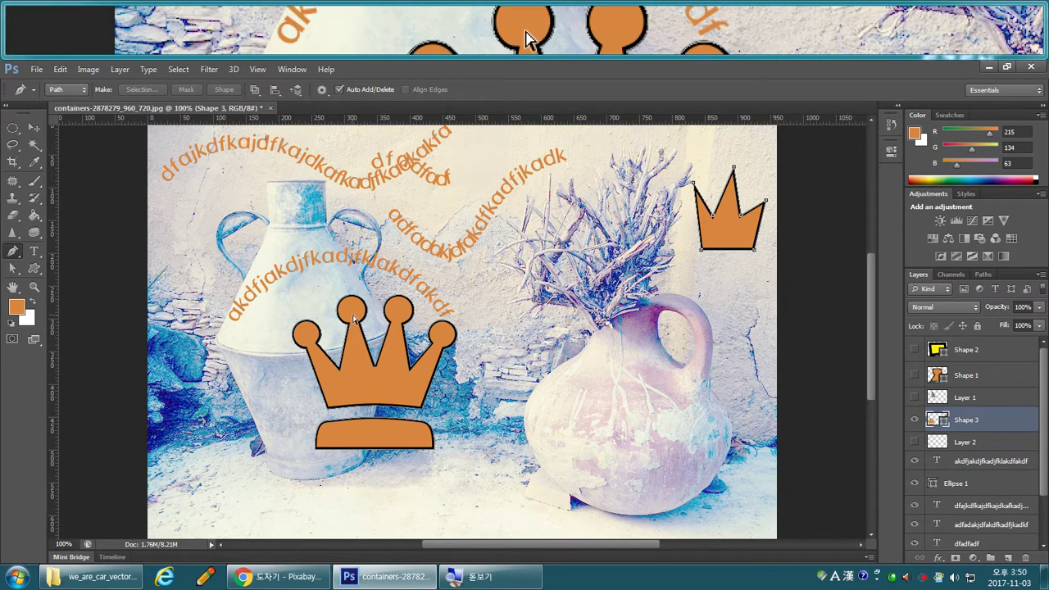
{"action": "left_click", "coordinate": [942, 419]}
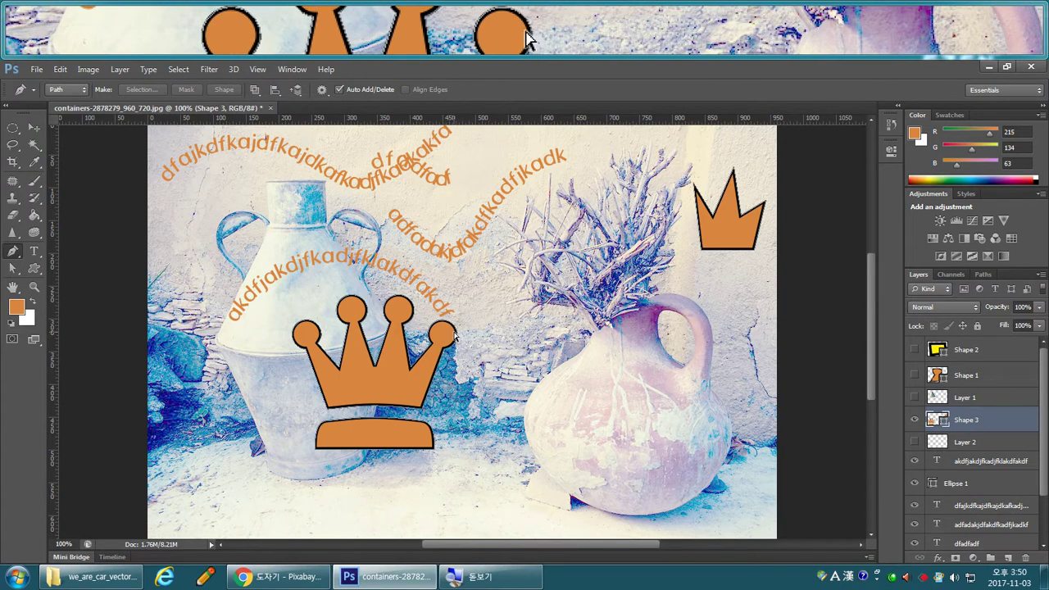
{"action": "key", "text": "Delete"}
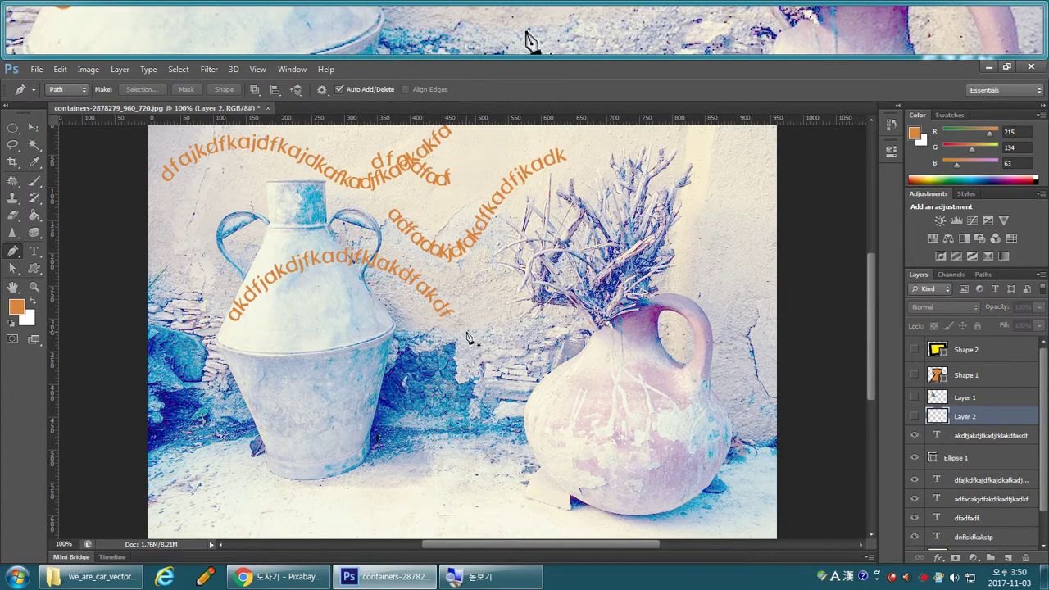
{"action": "key", "text": "ctrl+z"}
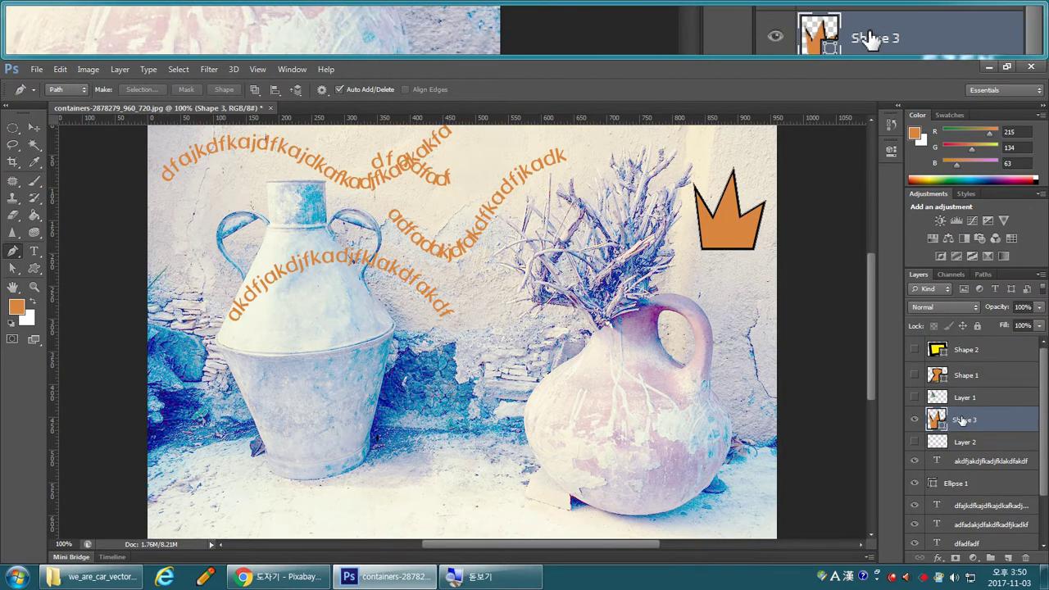
Define the three-point crown as a custom shape named 얼음대마왕.
{"action": "left_click", "coordinate": [60, 69]}
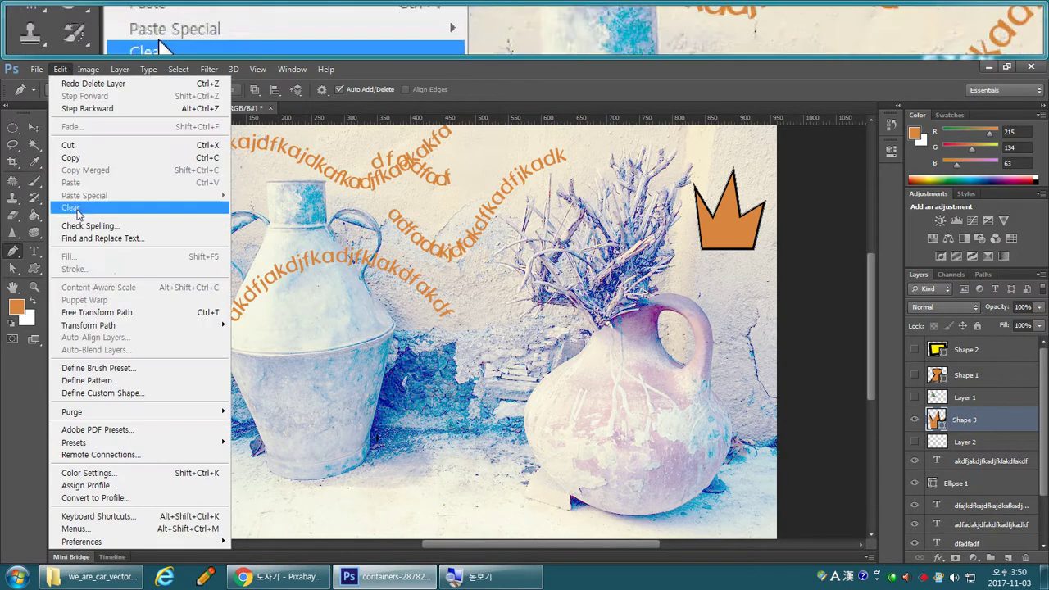
{"action": "left_click", "coordinate": [116, 394]}
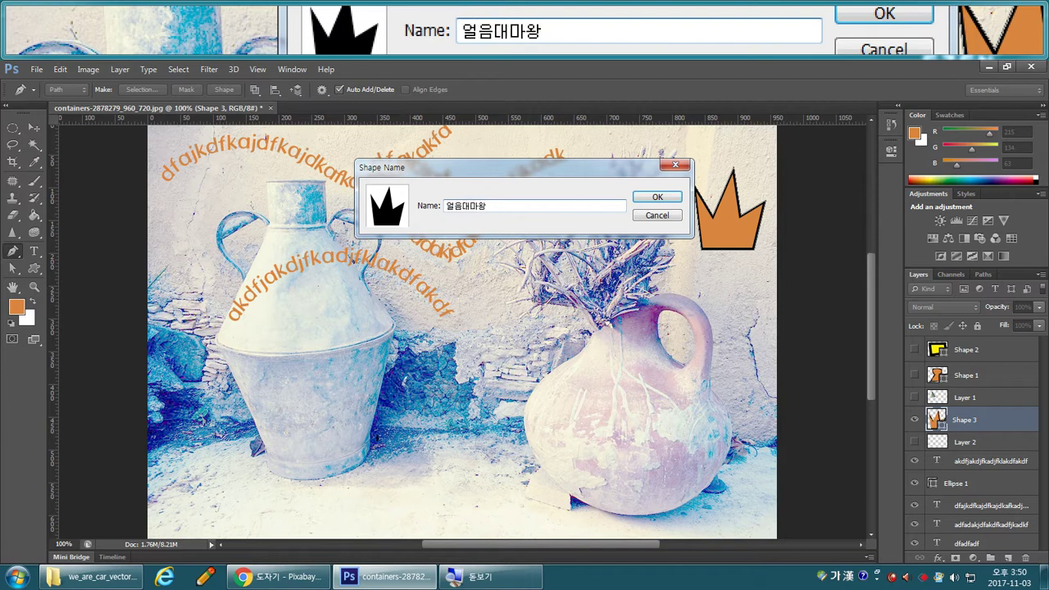
{"action": "key", "text": "Return"}
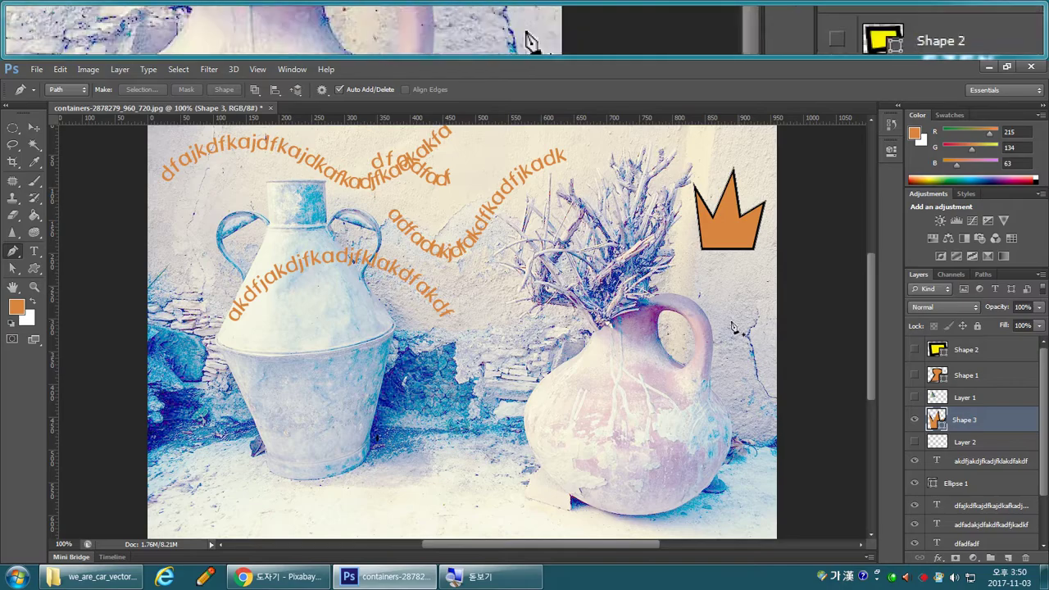
Check the custom shape library for the newly defined crown.
{"action": "left_click", "coordinate": [326, 92]}
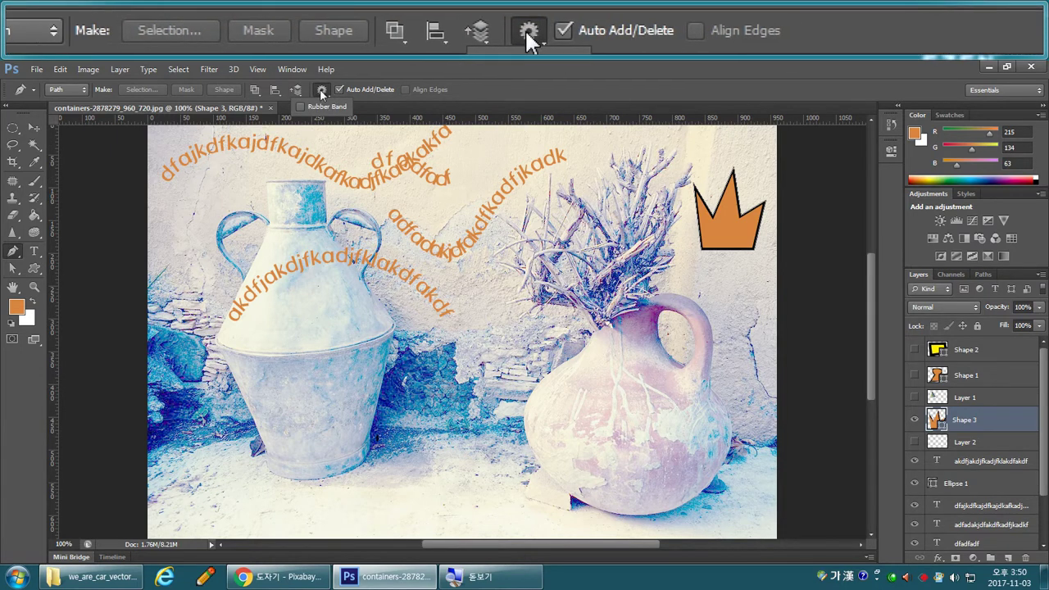
{"action": "left_click", "coordinate": [33, 268]}
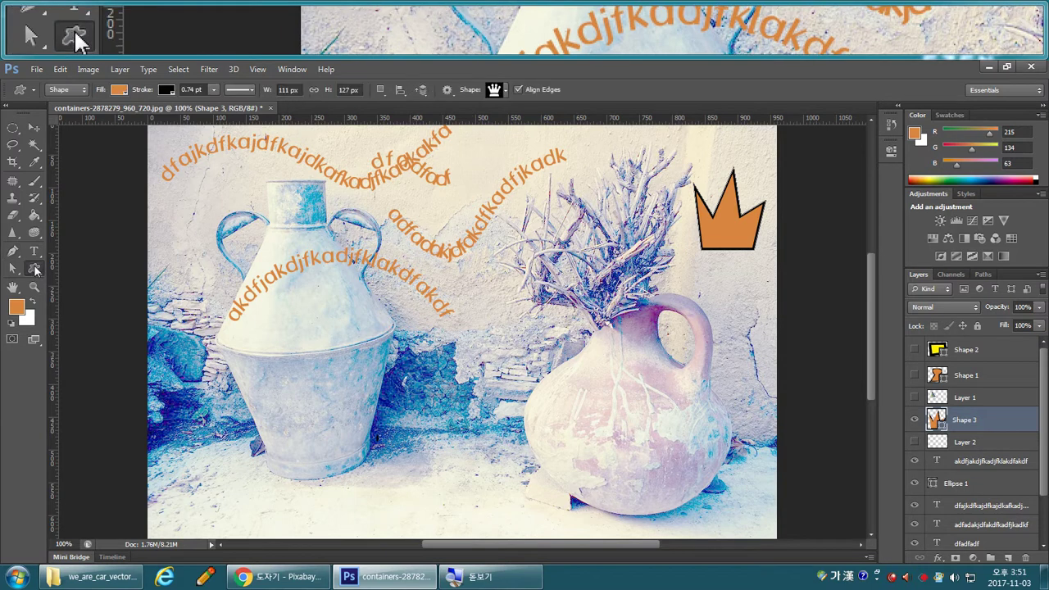
{"action": "left_click", "coordinate": [504, 91]}
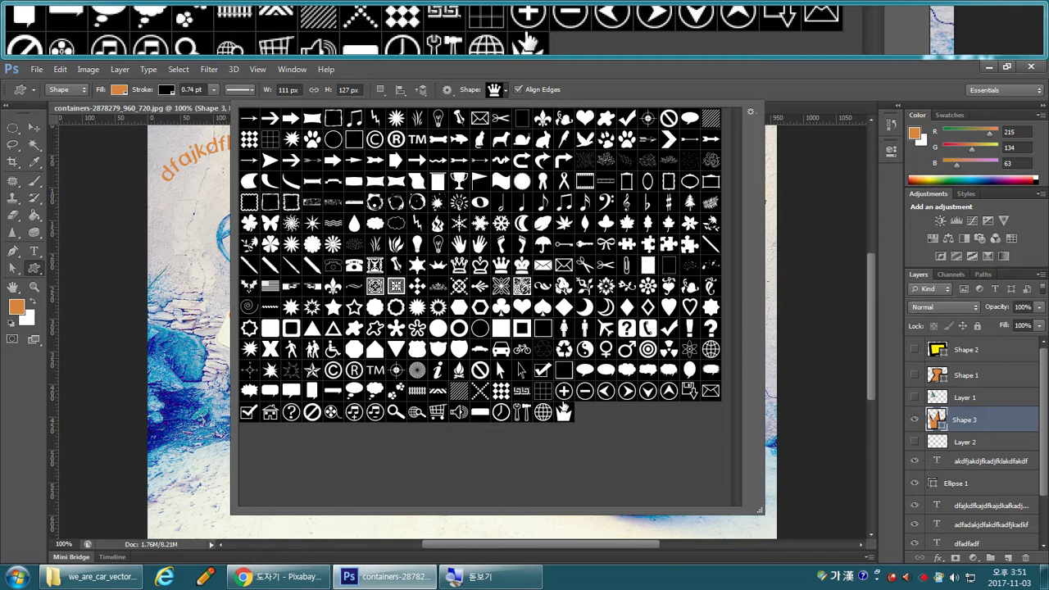
{"action": "left_click", "coordinate": [633, 84]}
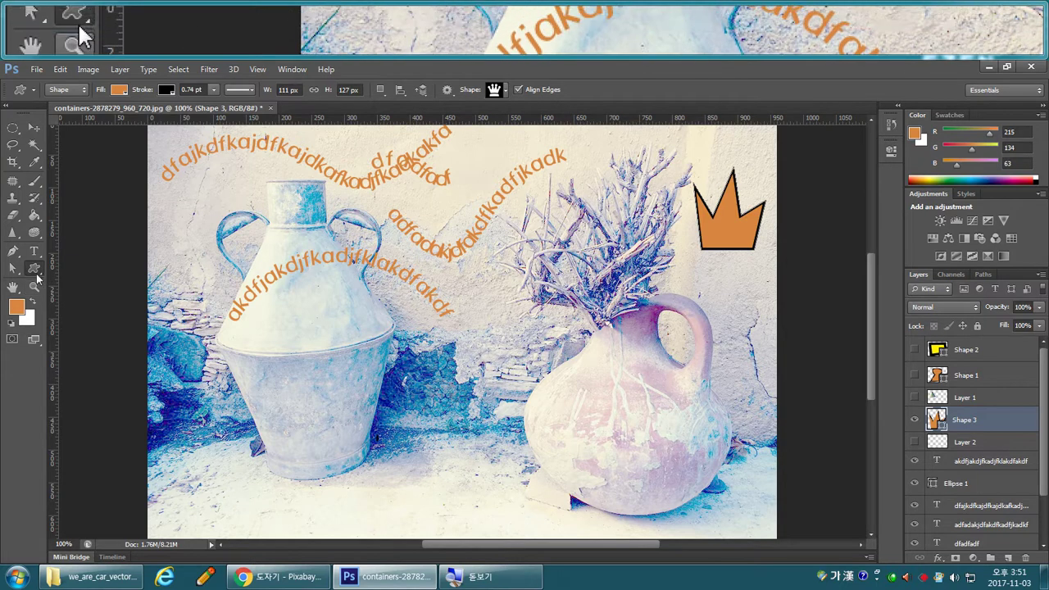
Choose the solid hexagon custom shape and switch the drawing mode to Path.
{"action": "left_click", "coordinate": [505, 90]}
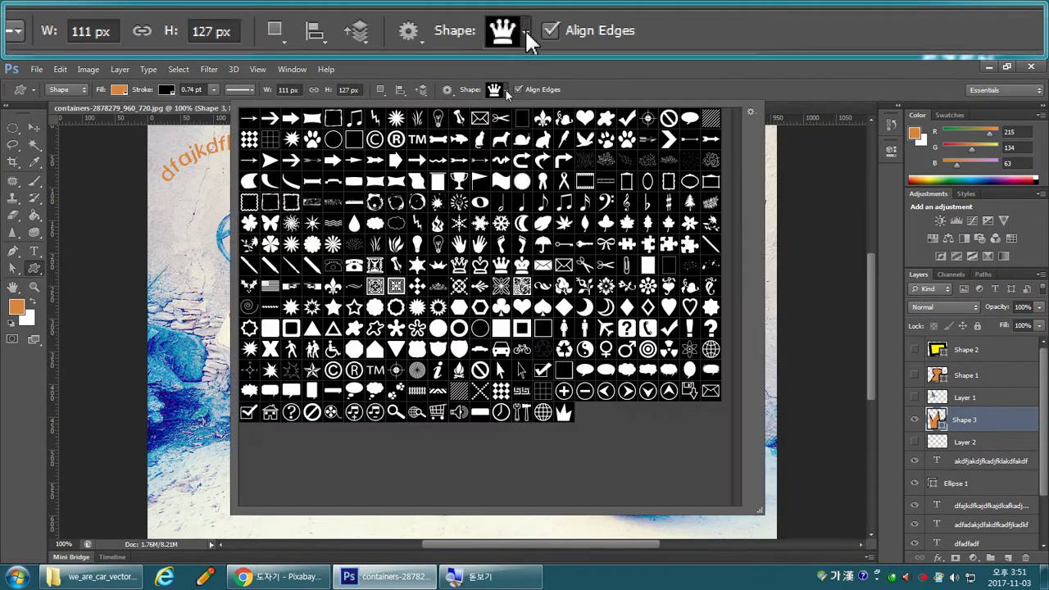
{"action": "left_click", "coordinate": [458, 306]}
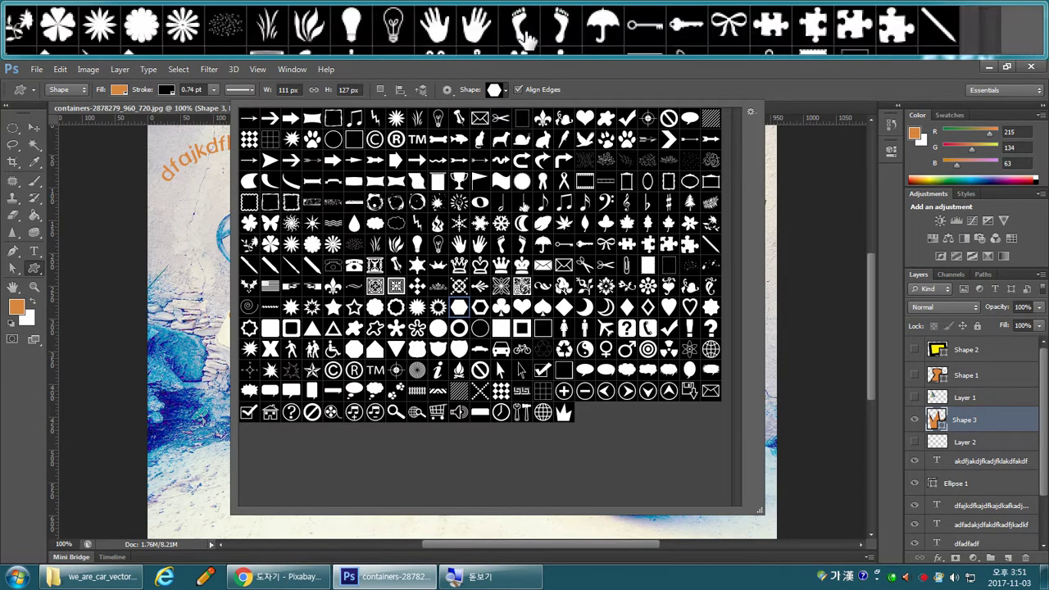
{"action": "left_click", "coordinate": [589, 95]}
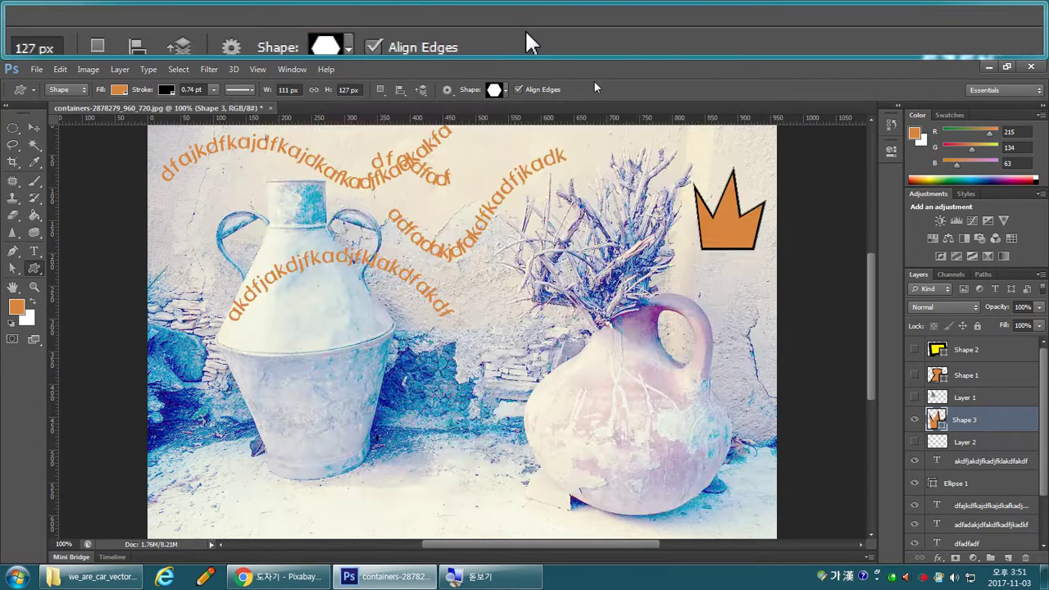
{"action": "left_click", "coordinate": [74, 90]}
{"action": "left_click", "coordinate": [64, 110]}
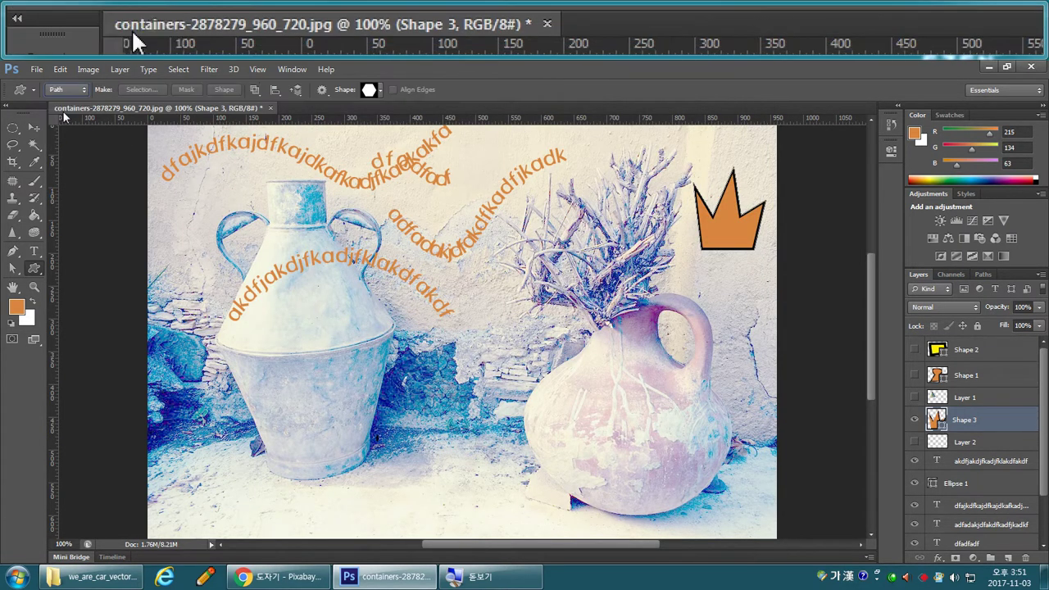
Try drawing hexagon paths over the metal container, undoing the first one.
{"action": "left_click_drag", "start_coordinate": [260, 321], "coordinate": [354, 407]}
{"action": "key", "text": "ctrl+z"}
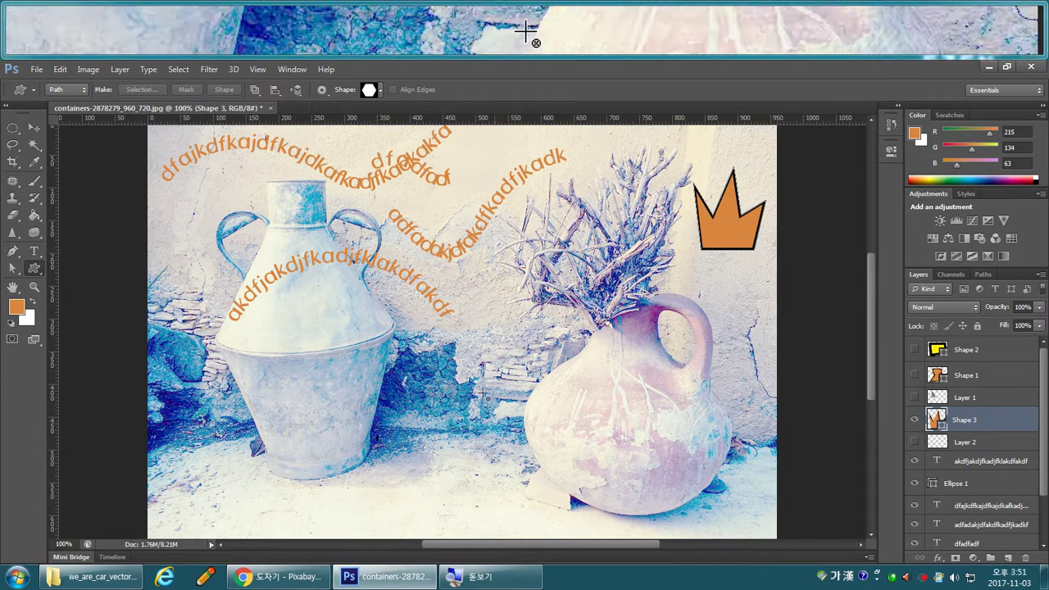
{"action": "left_click_drag", "start_coordinate": [300, 329], "coordinate": [413, 383]}
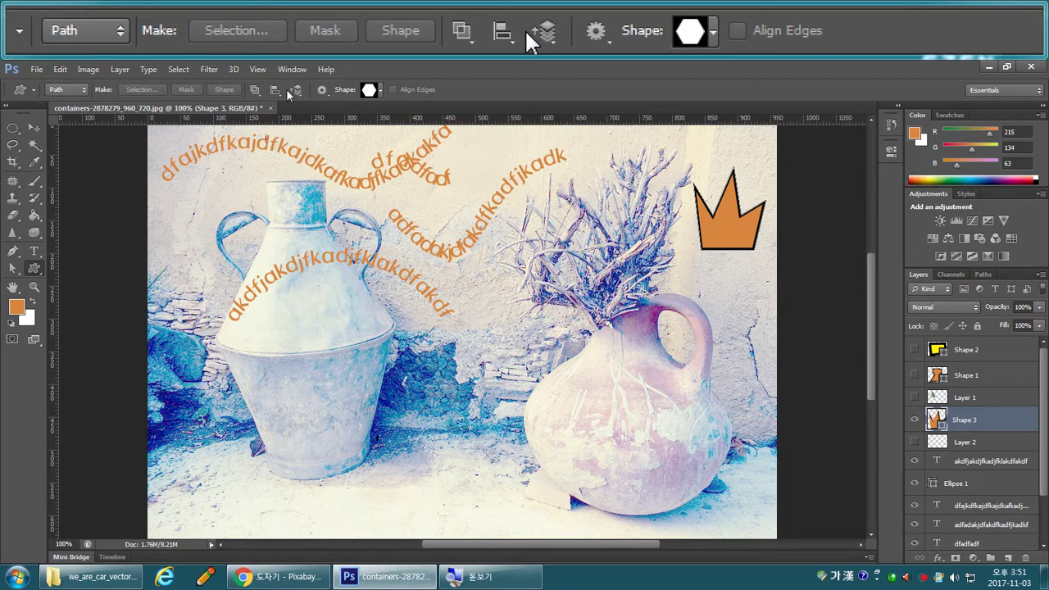
Set the path operation to Combine Shapes and draw two overlapping hexagon paths over the metal container's lower half.
{"action": "left_click", "coordinate": [255, 90]}
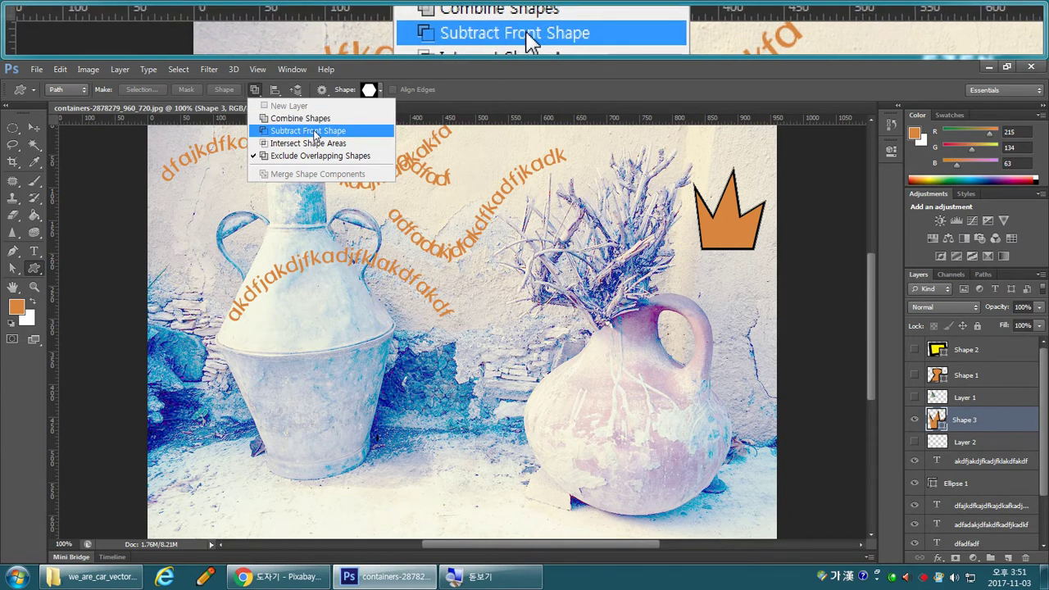
{"action": "left_click", "coordinate": [303, 124]}
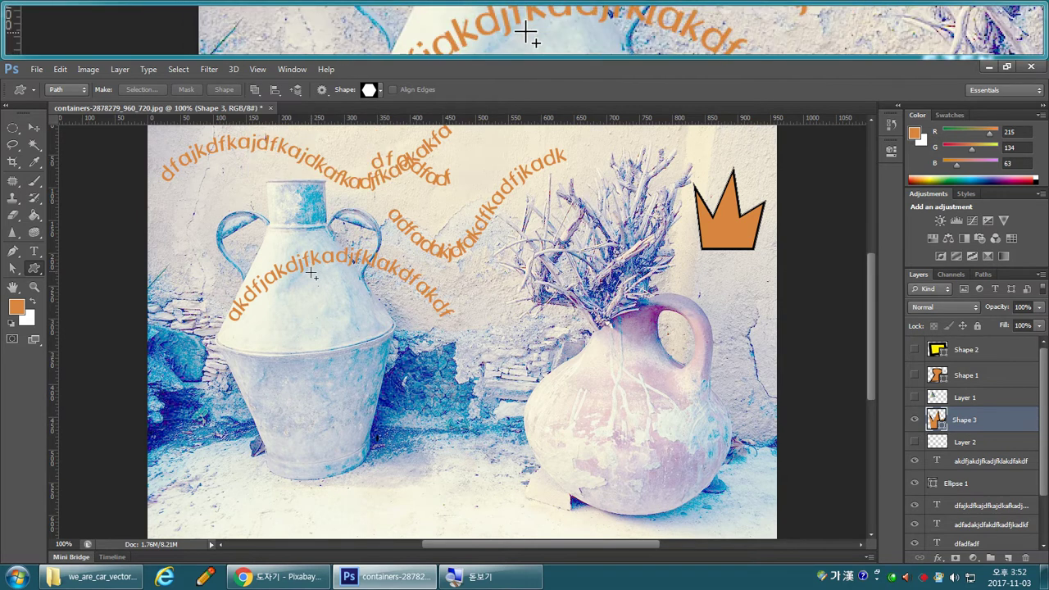
{"action": "left_click_drag", "start_coordinate": [276, 307], "coordinate": [405, 437]}
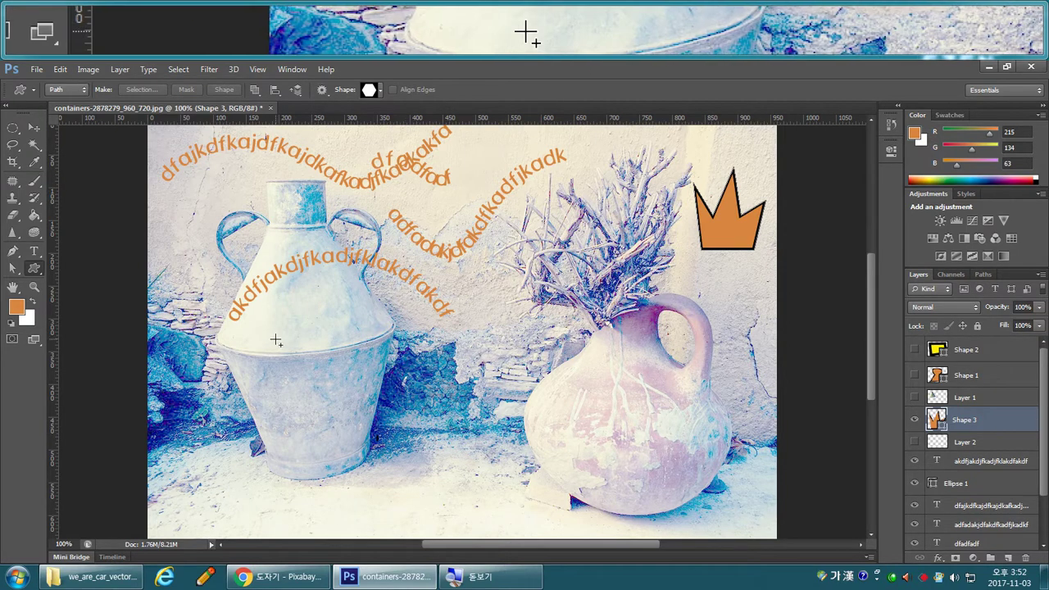
{"action": "left_click_drag", "start_coordinate": [284, 341], "coordinate": [426, 465]}
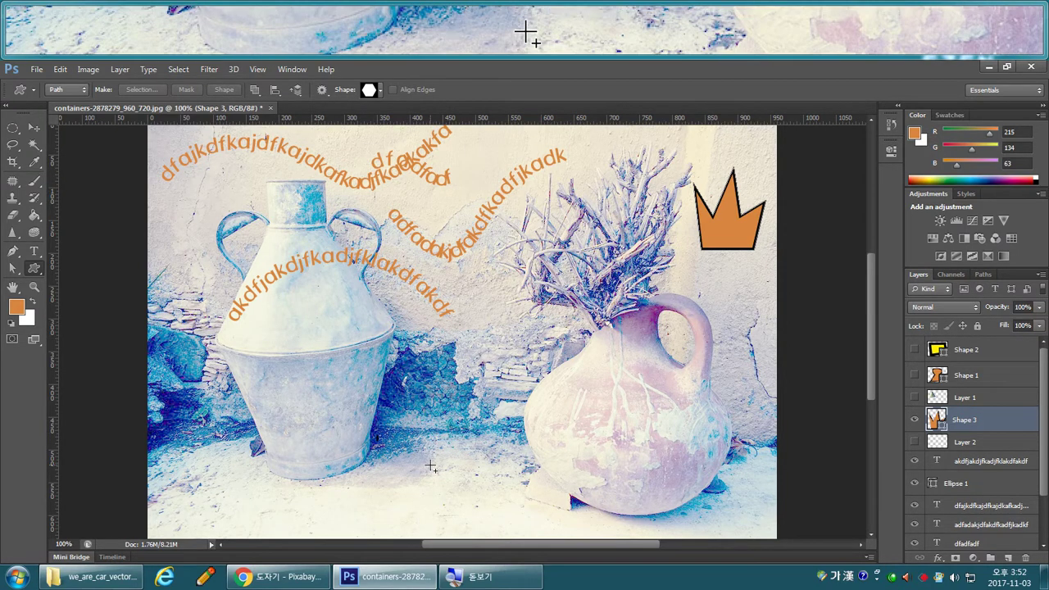
Deselect the existing paths and draw two overlapping hexagons as a new work path between the container and the pot.
{"action": "left_click", "coordinate": [983, 276]}
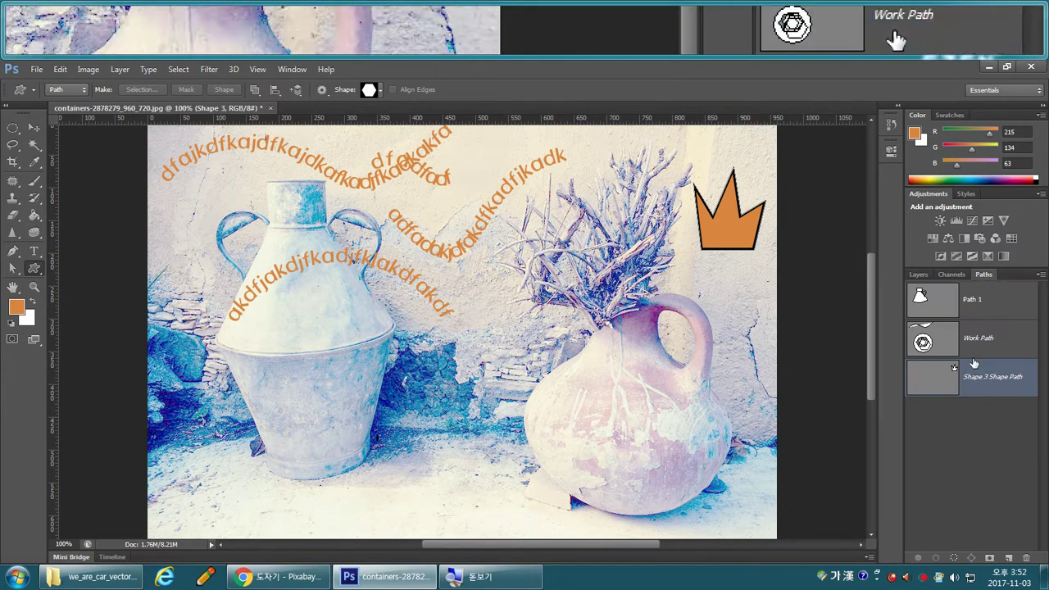
{"action": "left_click", "coordinate": [975, 431]}
{"action": "left_click_drag", "start_coordinate": [386, 394], "coordinate": [435, 422]}
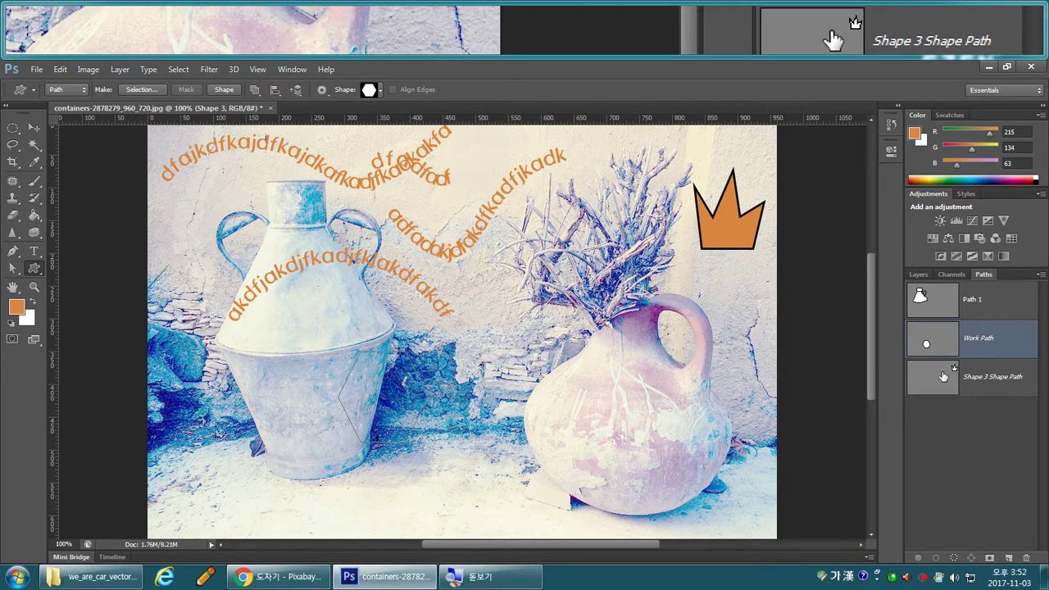
{"action": "left_click_drag", "start_coordinate": [372, 344], "coordinate": [507, 449]}
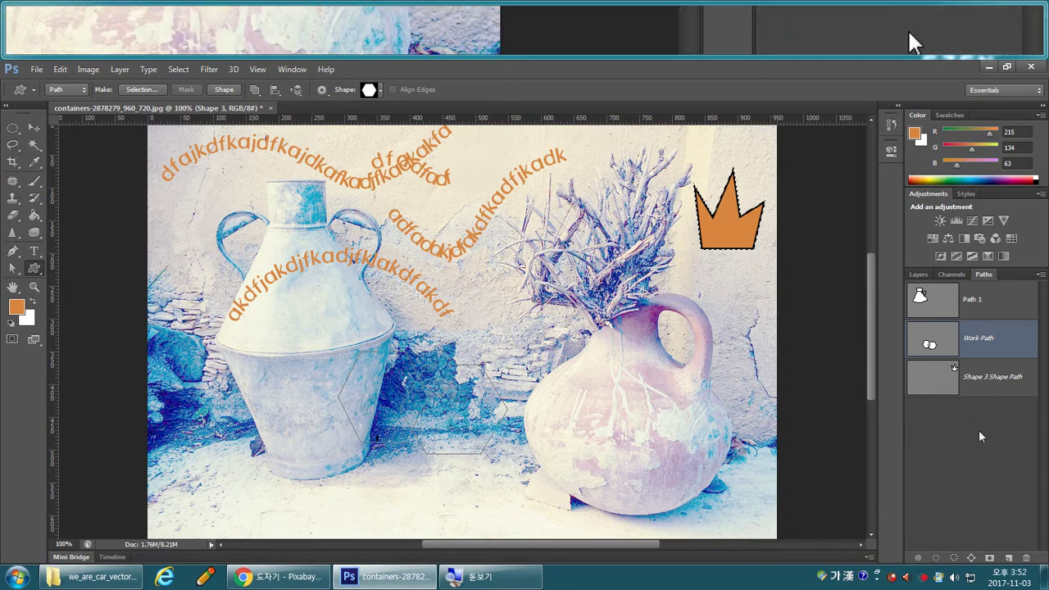
Load the hexagon work path as a selection and fill it with the orange foreground colour on a new layer above Shape 3.
{"action": "left_click", "coordinate": [934, 344], "text": "ctrl"}
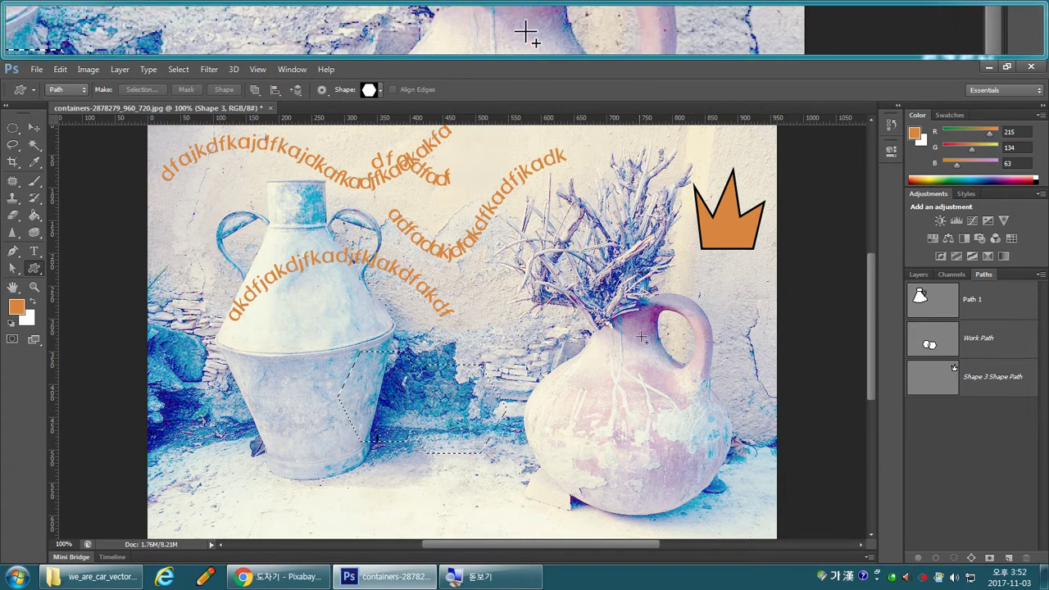
{"action": "left_click", "coordinate": [918, 275]}
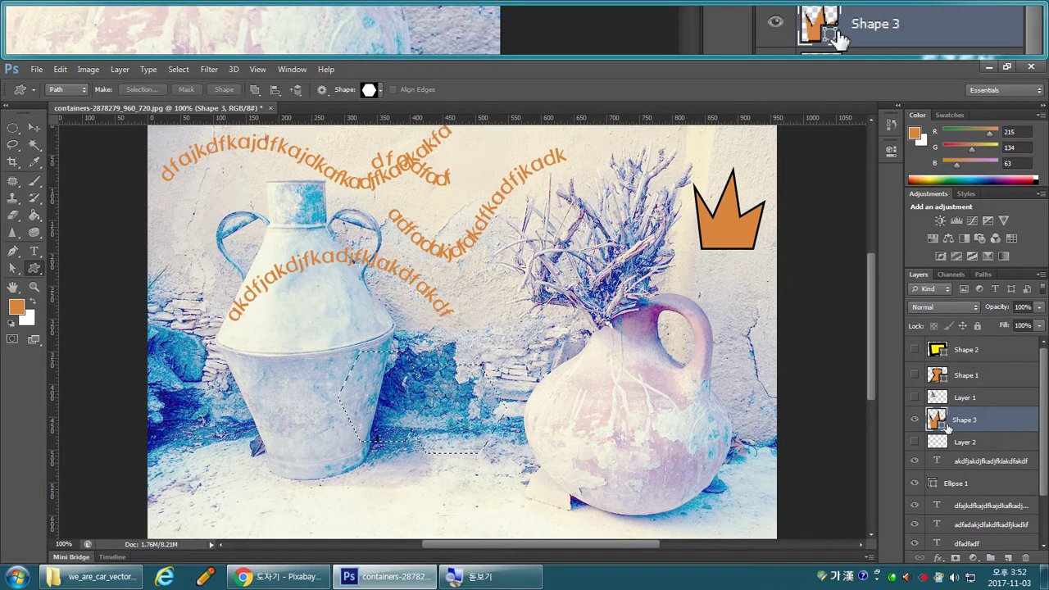
{"action": "left_click", "coordinate": [1008, 558]}
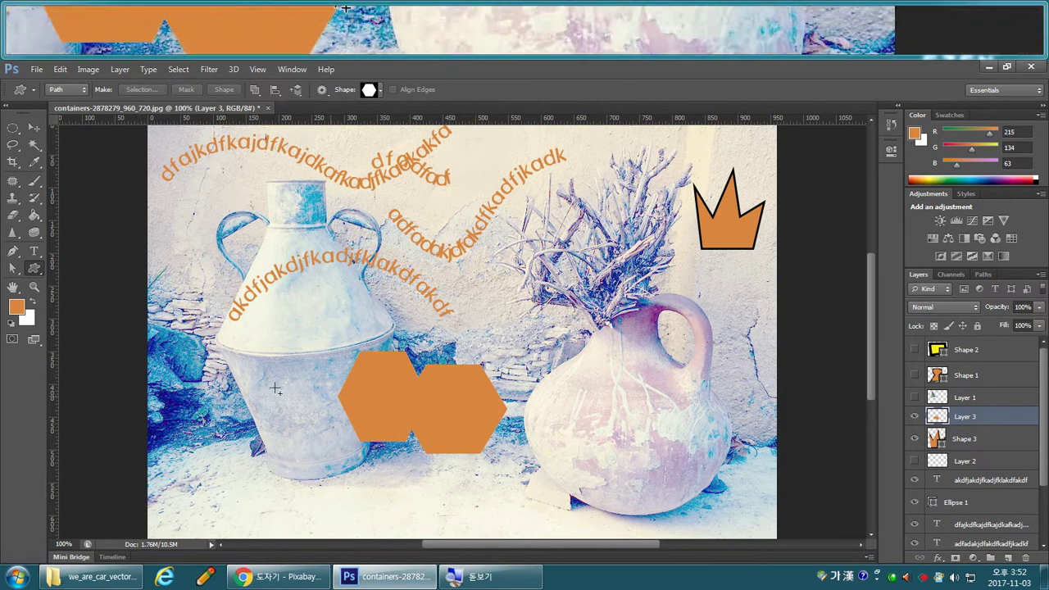
Set up the horizontal Type tool with a 60 pt font size and a bright red text colour.
{"action": "left_click", "coordinate": [36, 251]}
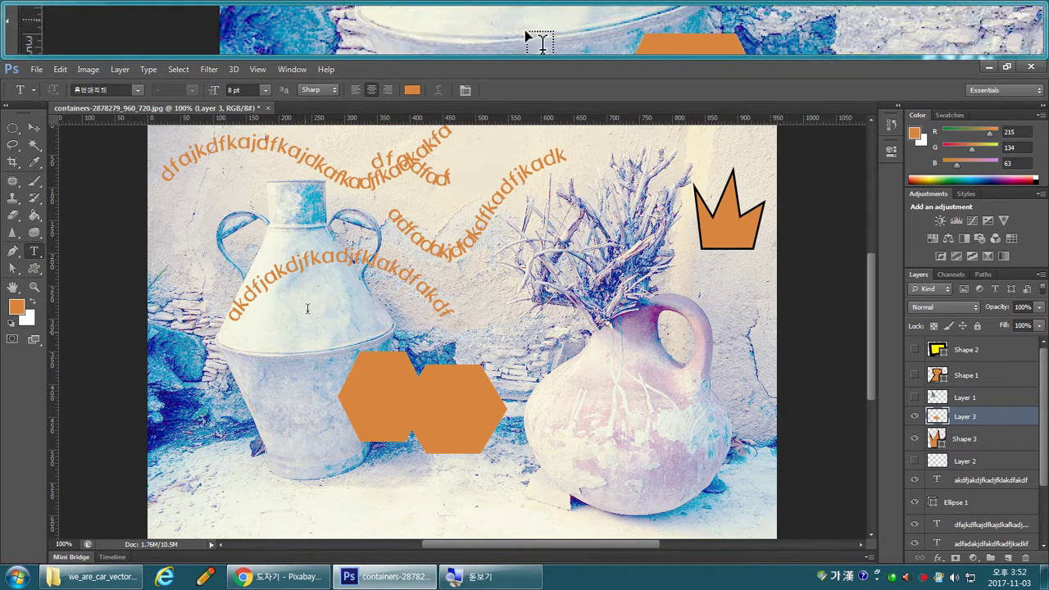
{"action": "left_click", "coordinate": [266, 90]}
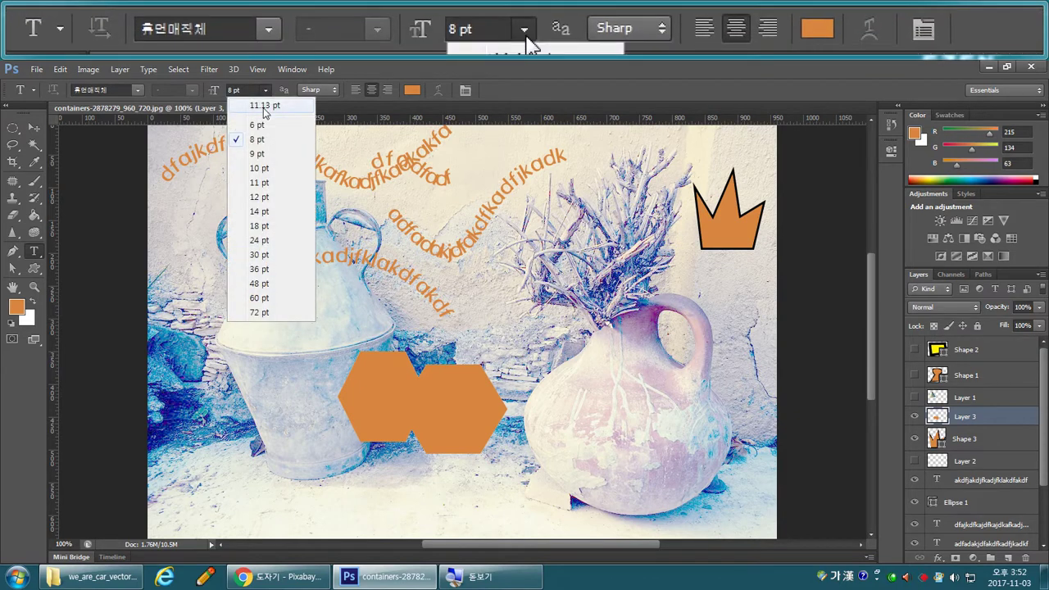
{"action": "left_click", "coordinate": [260, 297]}
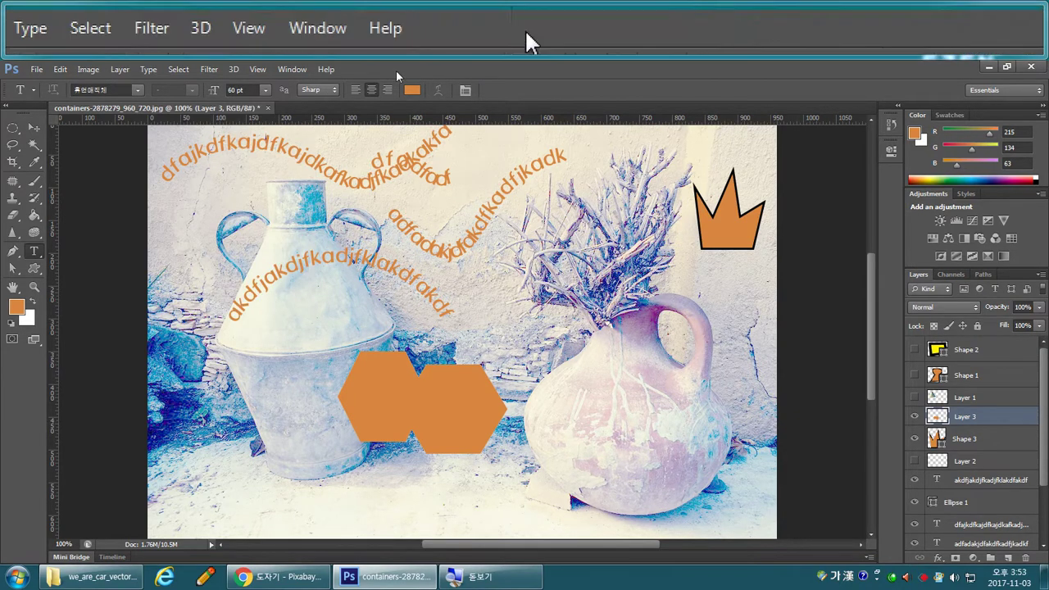
{"action": "left_click", "coordinate": [412, 89]}
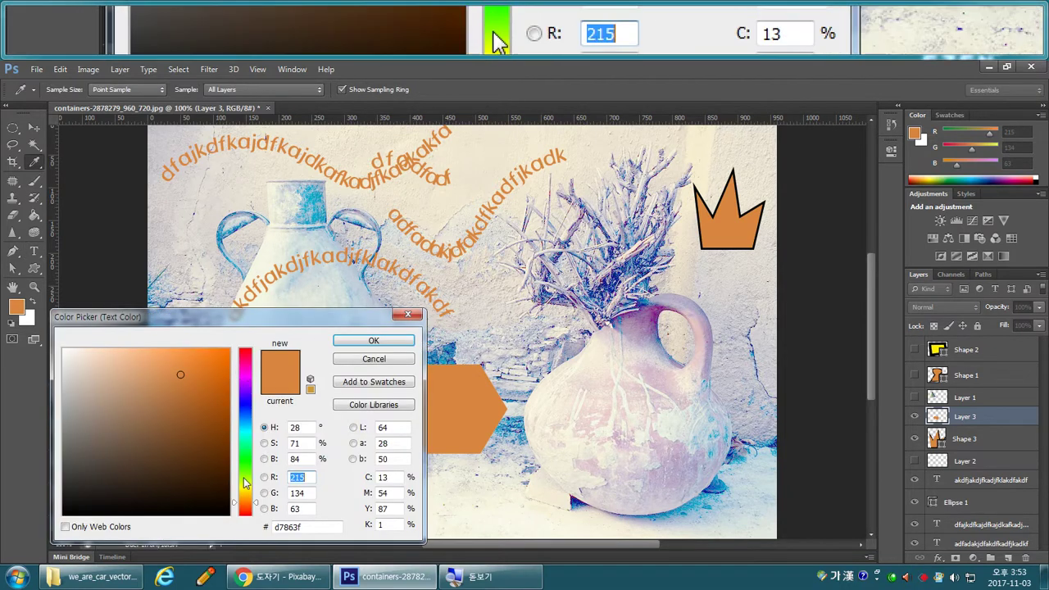
{"action": "left_click", "coordinate": [245, 515]}
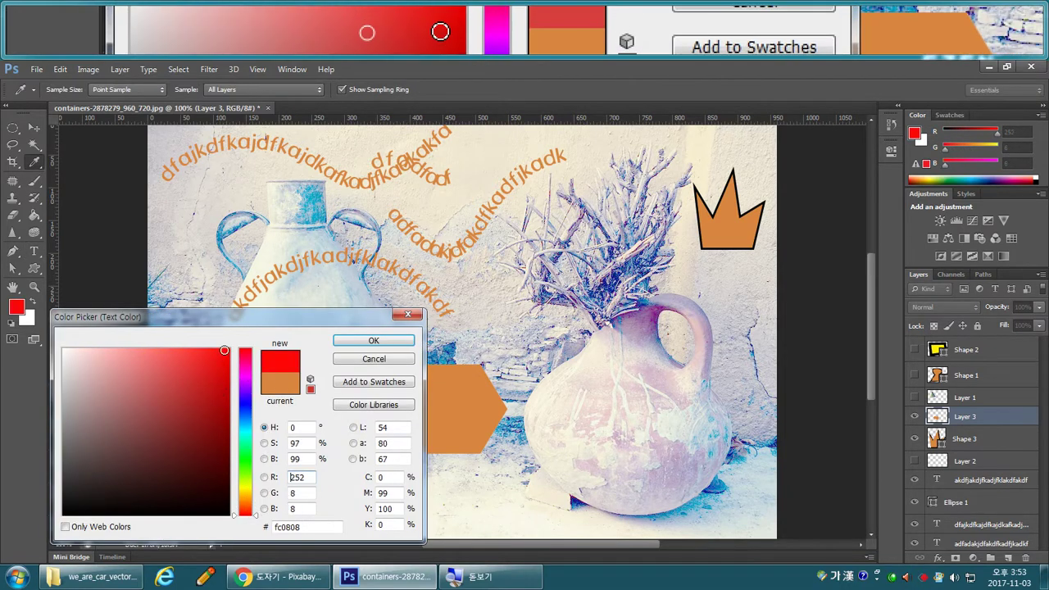
{"action": "left_click", "coordinate": [373, 340]}
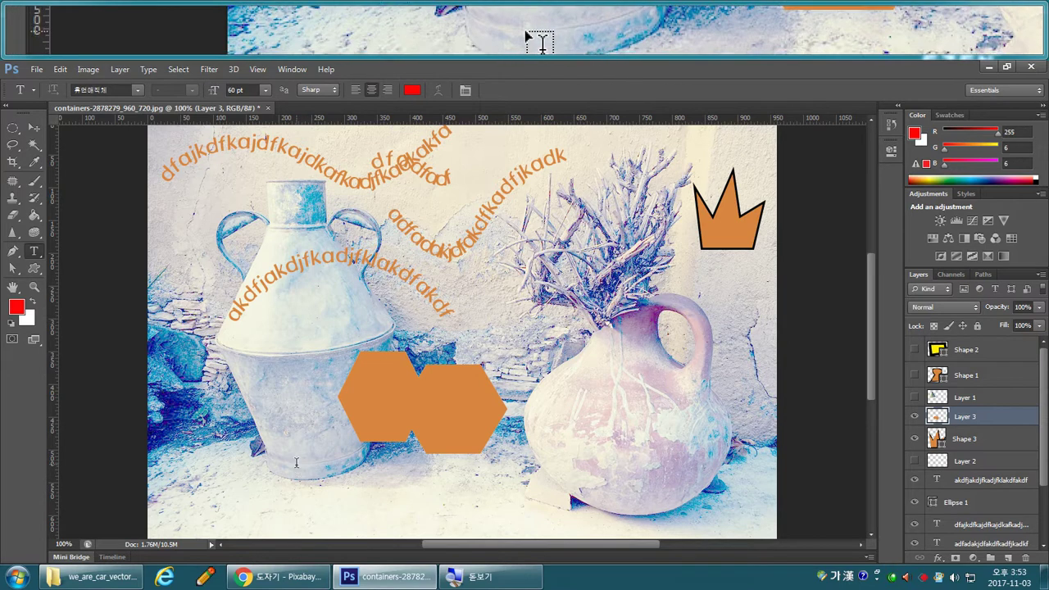
Add the text "abcd" across the lower part of the metal container and move it over the orange hexagons towards the pot.
{"action": "left_click", "coordinate": [296, 461]}
{"action": "type", "text": "ㅁ"}
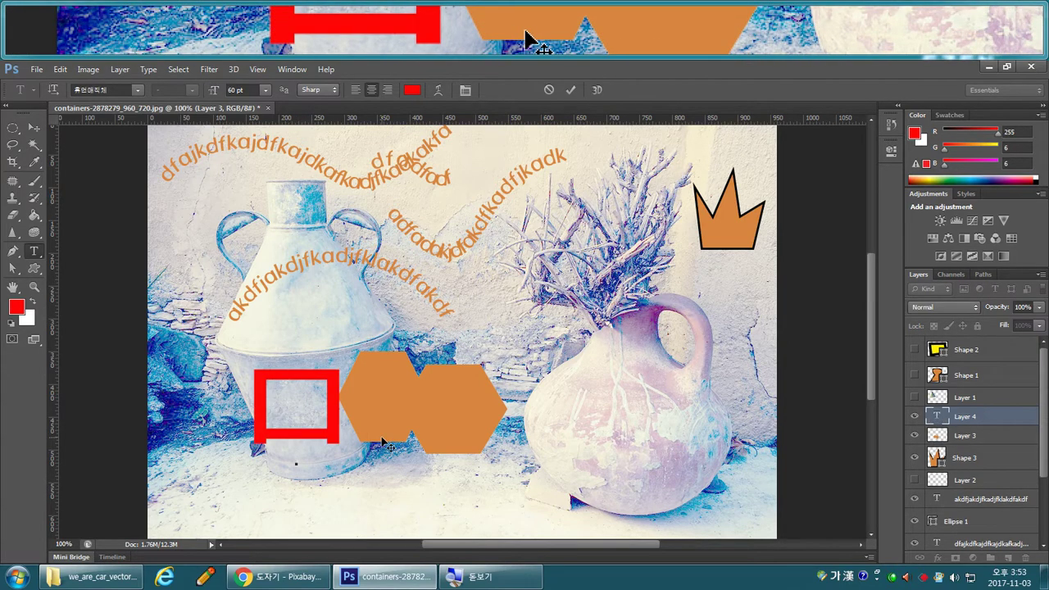
{"action": "type", "text": "abcd"}
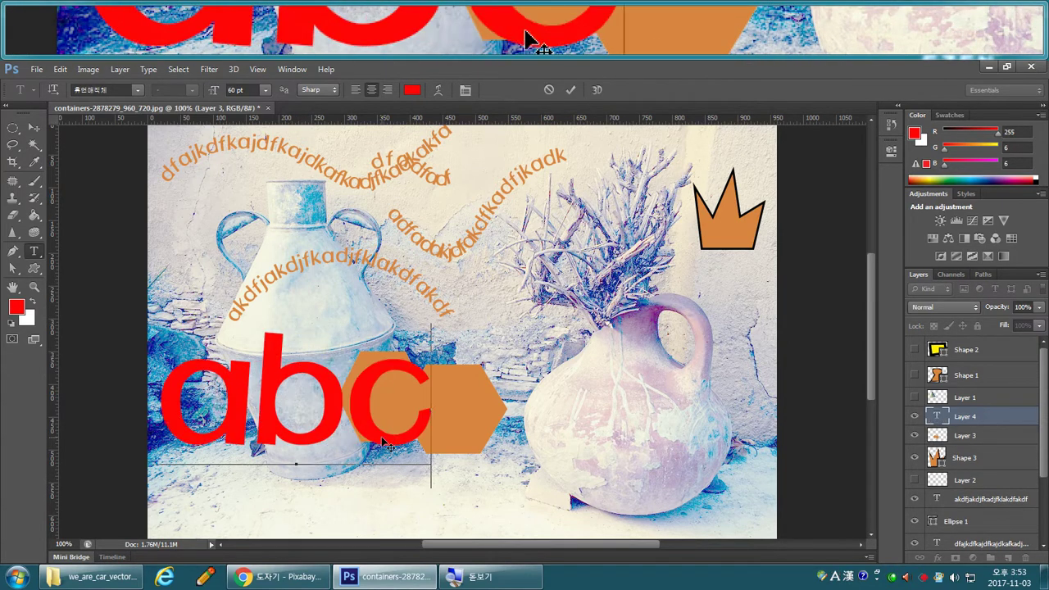
{"action": "left_click", "coordinate": [34, 127]}
{"action": "left_click_drag", "start_coordinate": [281, 387], "coordinate": [408, 356]}
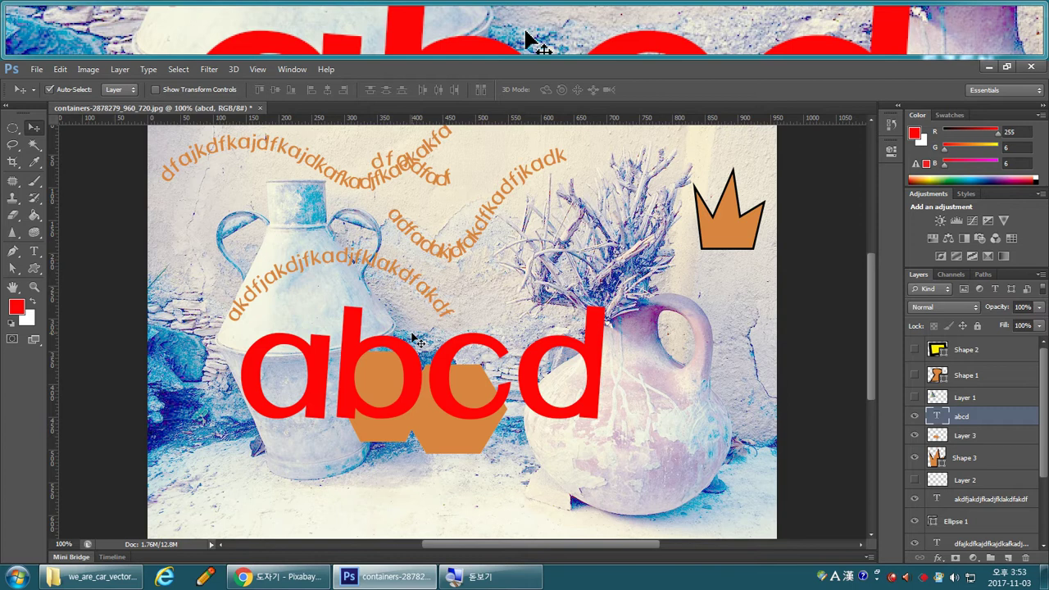
{"action": "left_click_drag", "start_coordinate": [418, 340], "coordinate": [445, 383]}
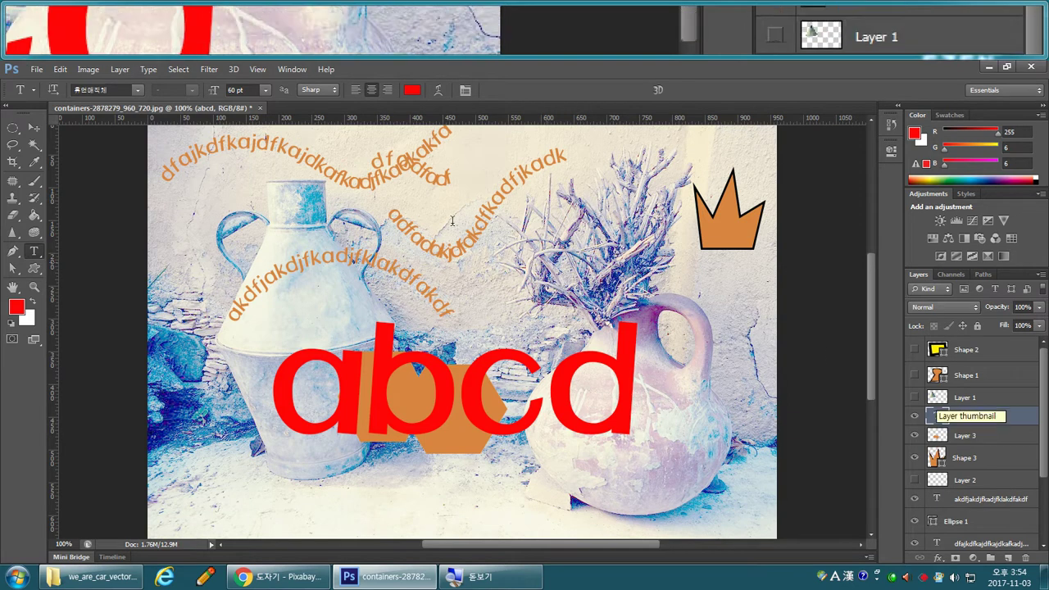
Open the warp settings for the abcd text and apply the Arc style, keeping the dialog clear of the lettering.
{"action": "left_click", "coordinate": [438, 90]}
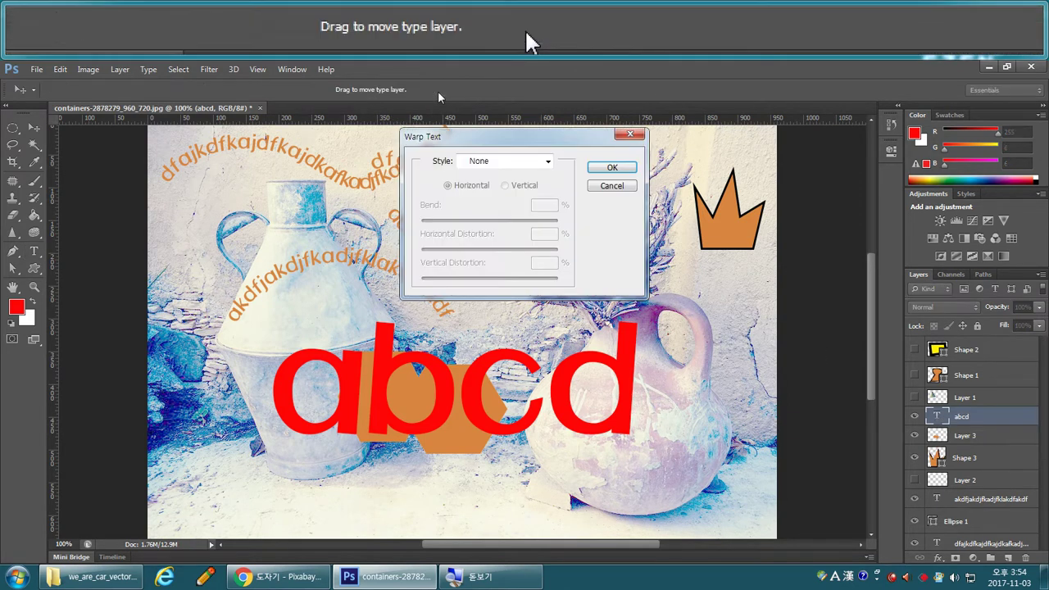
{"action": "left_click", "coordinate": [497, 161]}
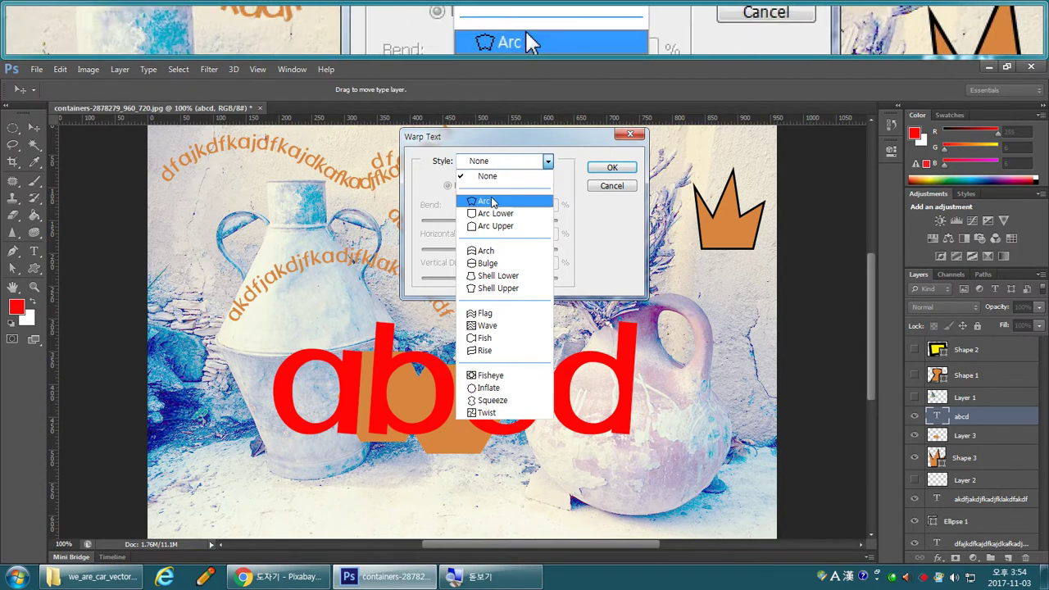
{"action": "left_click", "coordinate": [490, 201]}
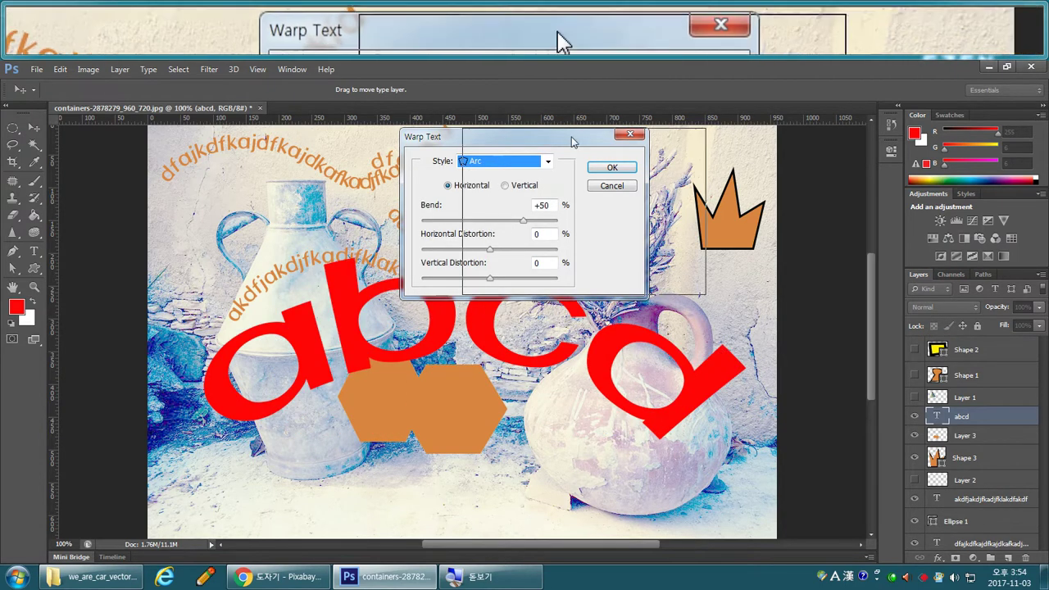
{"action": "left_click_drag", "start_coordinate": [497, 139], "coordinate": [619, 145]}
Try the Arc Lower warp style on the abcd text with a bend of +71%.
{"action": "left_click", "coordinate": [633, 167]}
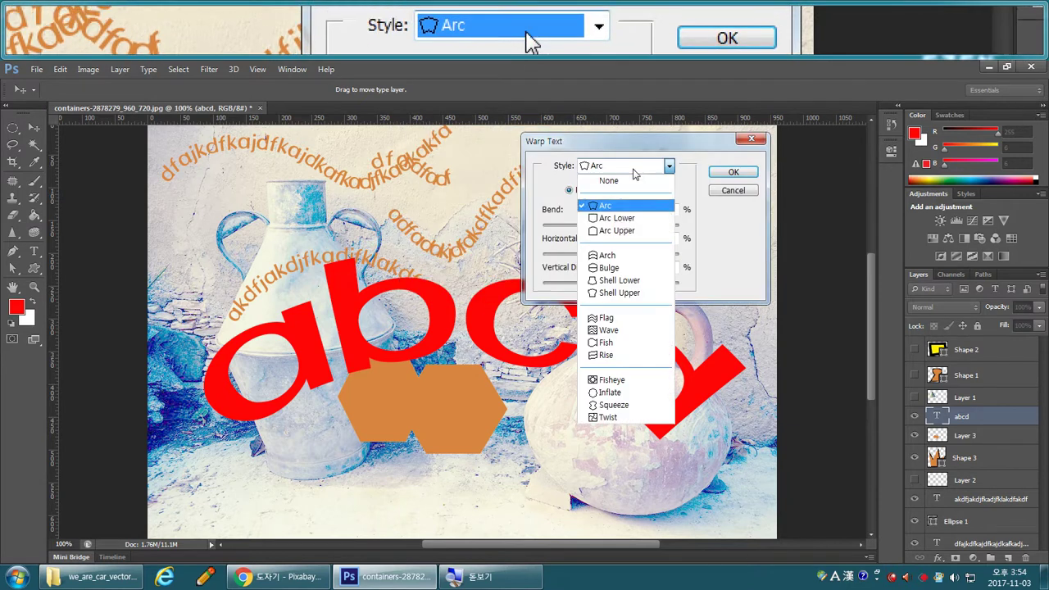
{"action": "left_click", "coordinate": [618, 220]}
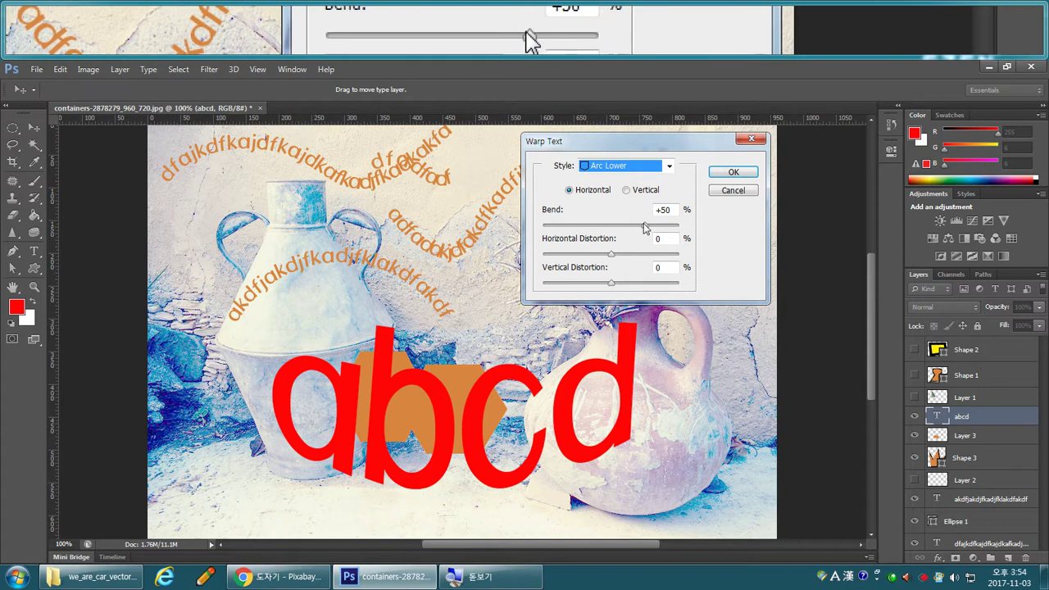
{"action": "mouse_move", "coordinate": [647, 228]}
{"action": "left_mouse_down"}
{"action": "mouse_move", "coordinate": [563, 235]}
{"action": "mouse_move", "coordinate": [659, 228]}
{"action": "left_mouse_up"}
Try the Shell Lower, Arc and Arc Lower warp styles in turn on the abcd text.
{"action": "left_click", "coordinate": [611, 167]}
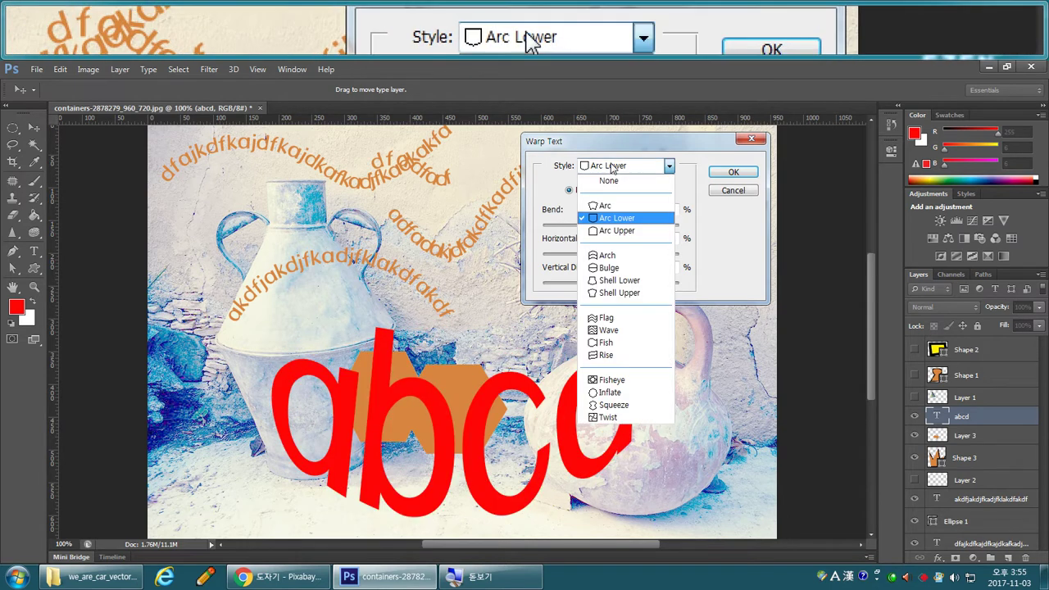
{"action": "left_click", "coordinate": [619, 281]}
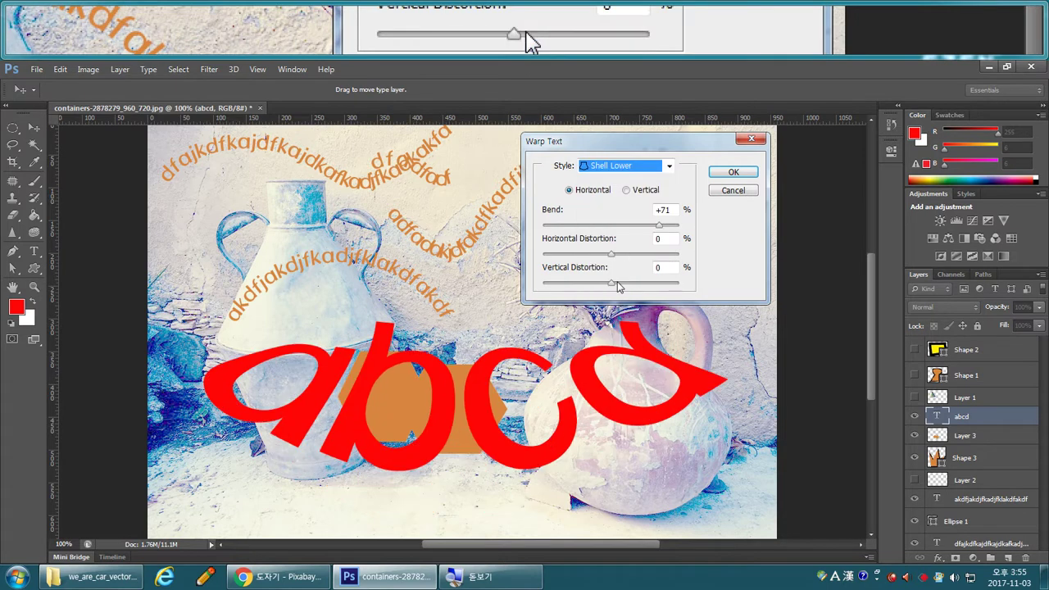
{"action": "left_click", "coordinate": [604, 165]}
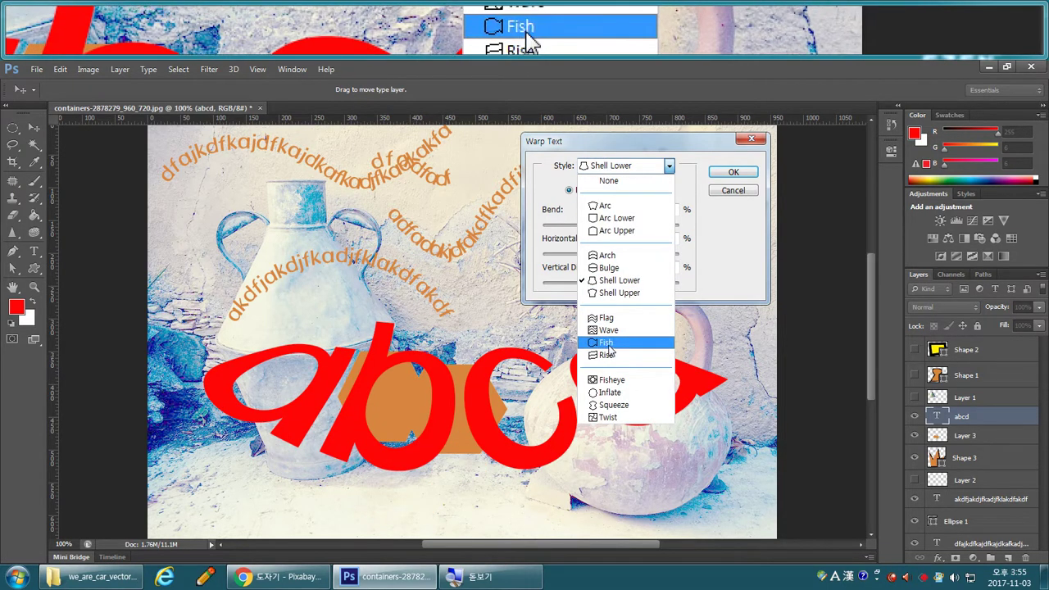
{"action": "left_click", "coordinate": [608, 208]}
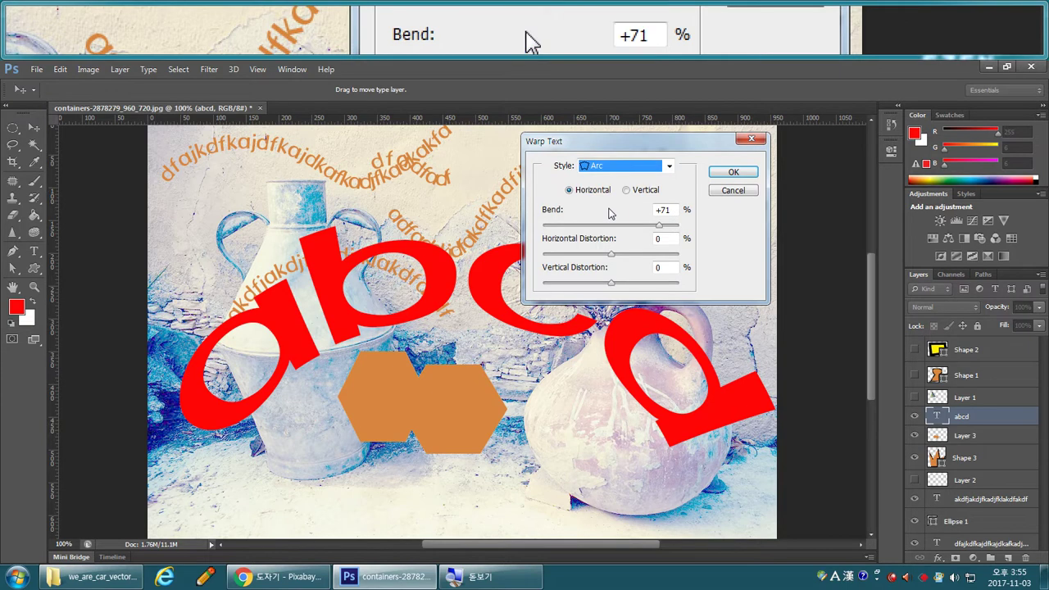
{"action": "left_click", "coordinate": [613, 166]}
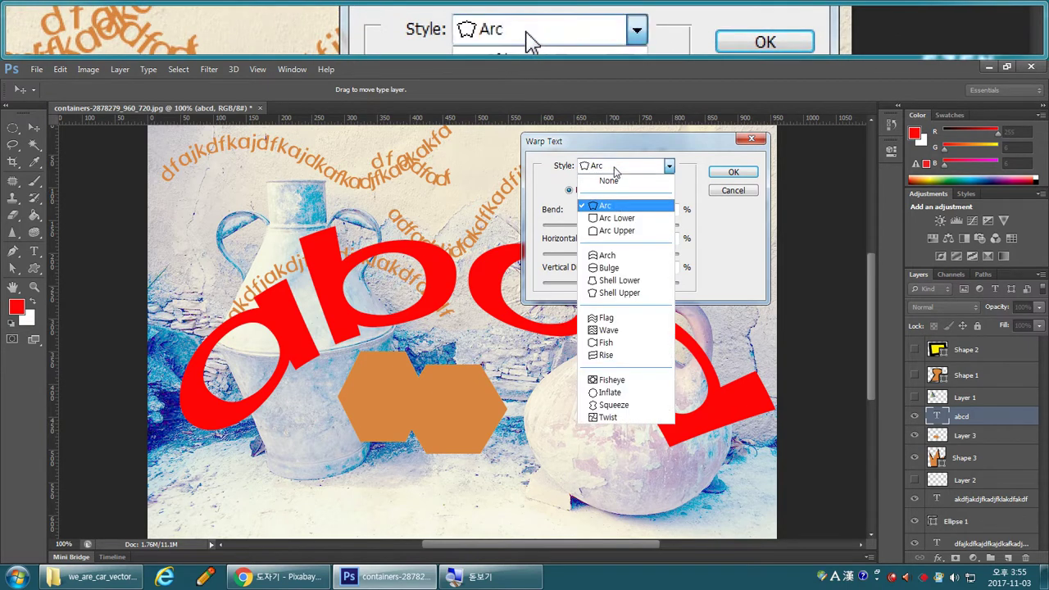
{"action": "left_click", "coordinate": [613, 218]}
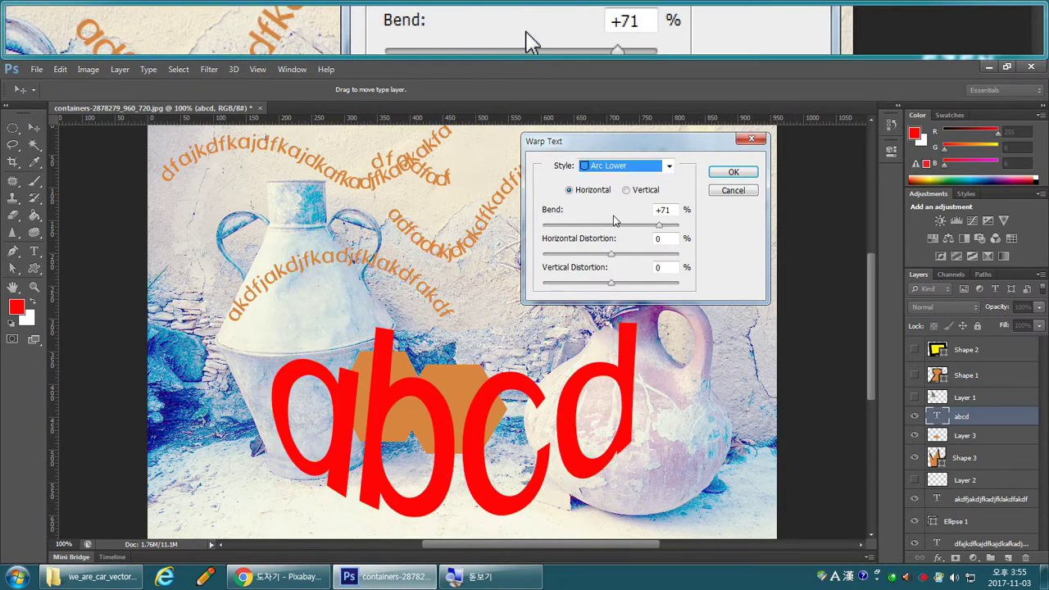
Warp the abcd text with the Arc Upper style at a +87% bend and move it down over the hexagons.
{"action": "left_click", "coordinate": [620, 169]}
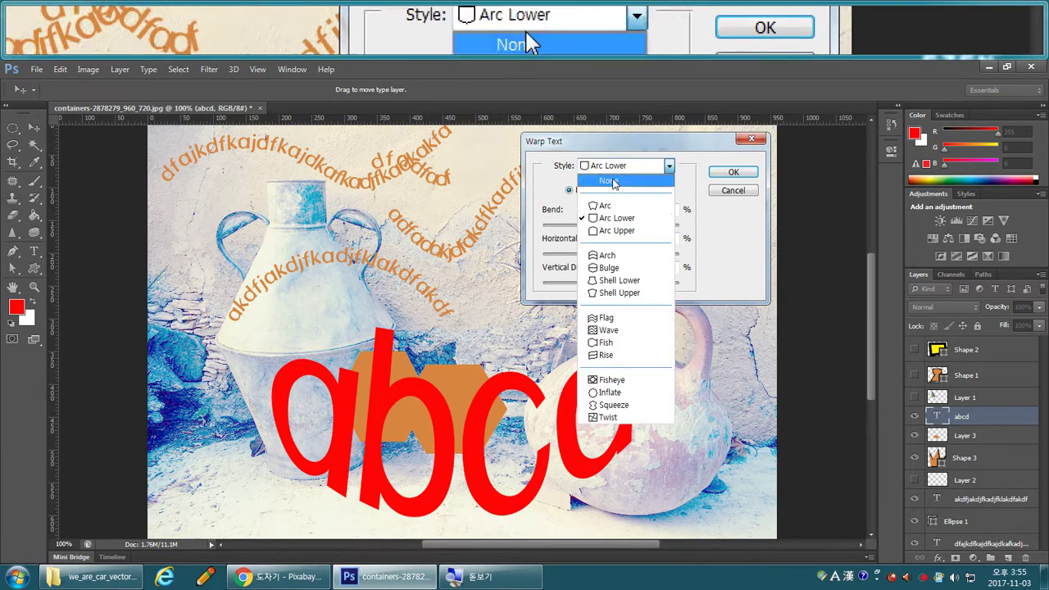
{"action": "left_click", "coordinate": [606, 231]}
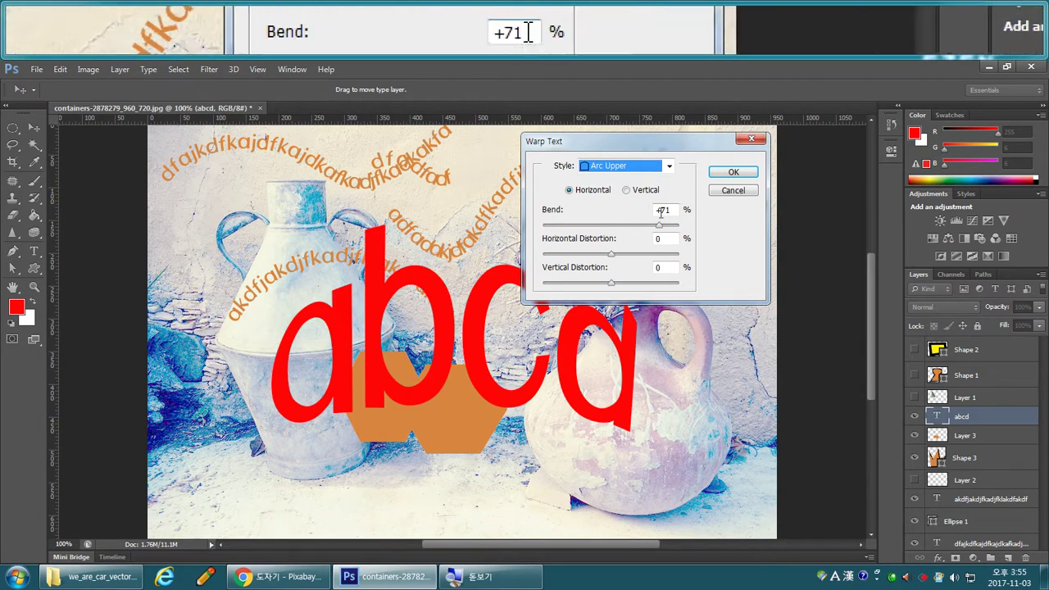
{"action": "left_click_drag", "start_coordinate": [661, 228], "coordinate": [668, 228]}
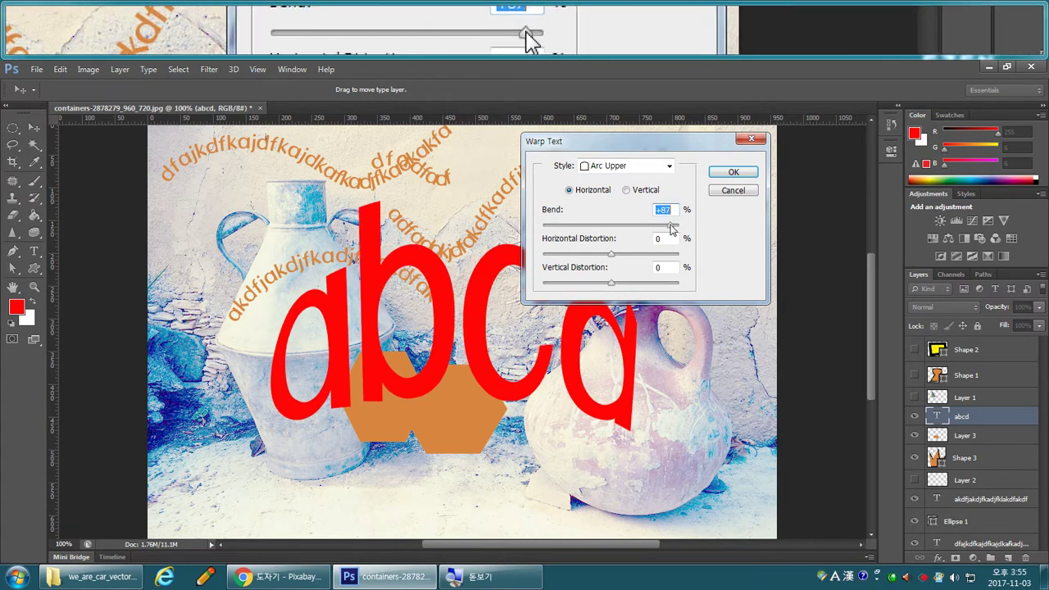
{"action": "left_click", "coordinate": [732, 172]}
{"action": "left_click", "coordinate": [36, 131]}
{"action": "left_click_drag", "start_coordinate": [363, 326], "coordinate": [354, 394]}
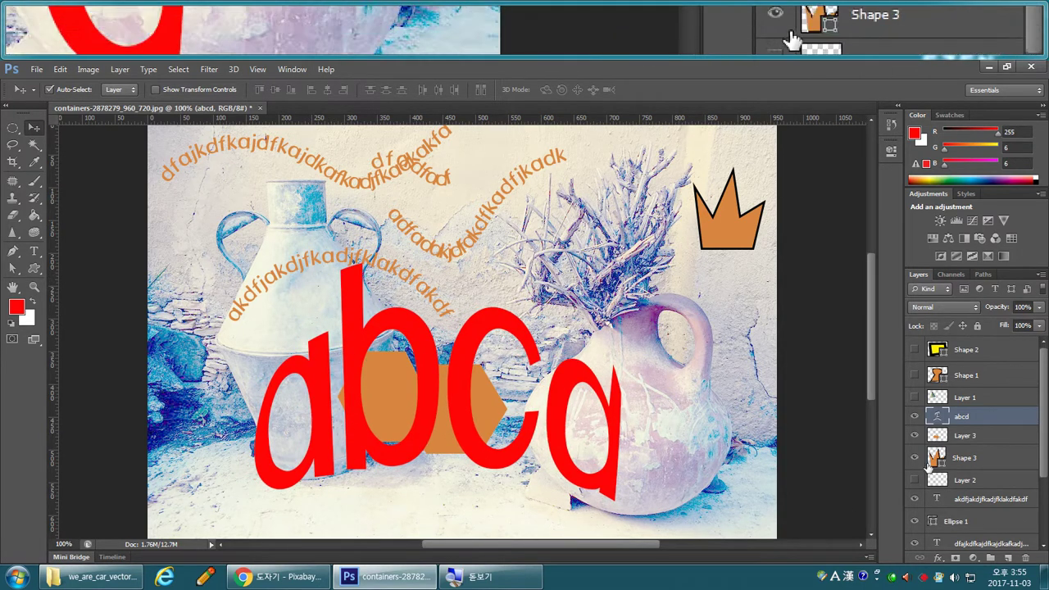
Fill Layer 3 with the white background colour and place it directly above the Background copy layer.
{"action": "left_click", "coordinate": [938, 436]}
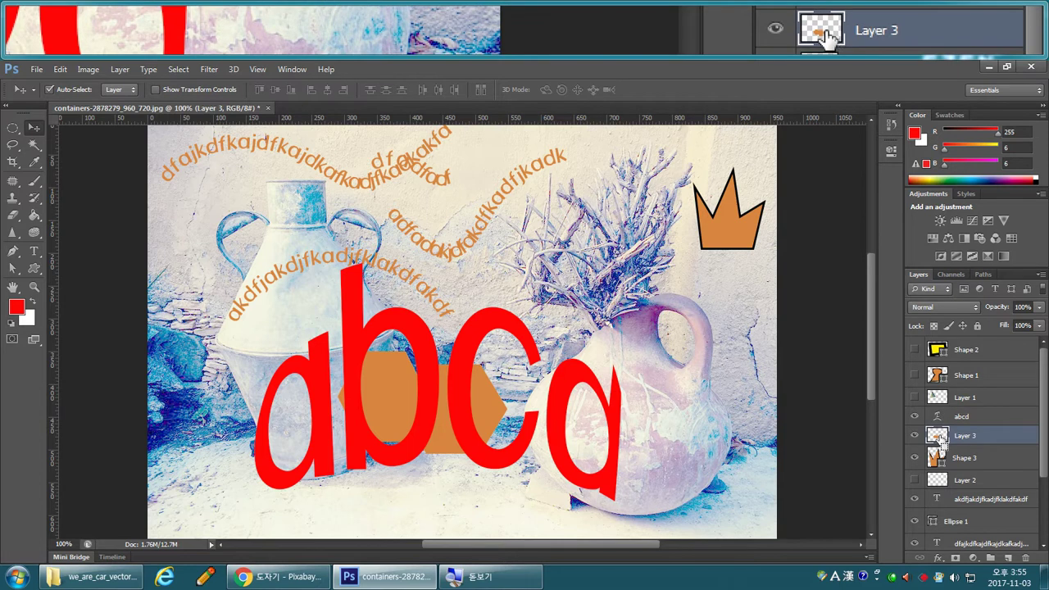
{"action": "key", "text": "ctrl+BackSpace"}
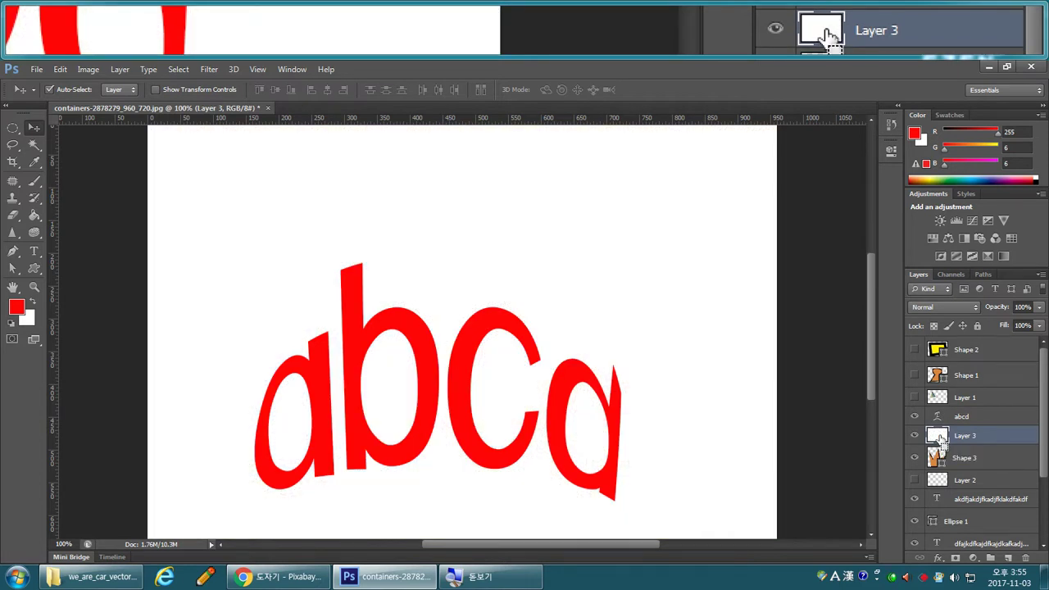
{"action": "key", "text": "ctrl+shift+bracketleft"}
{"action": "key", "text": "ctrl+bracketright"}
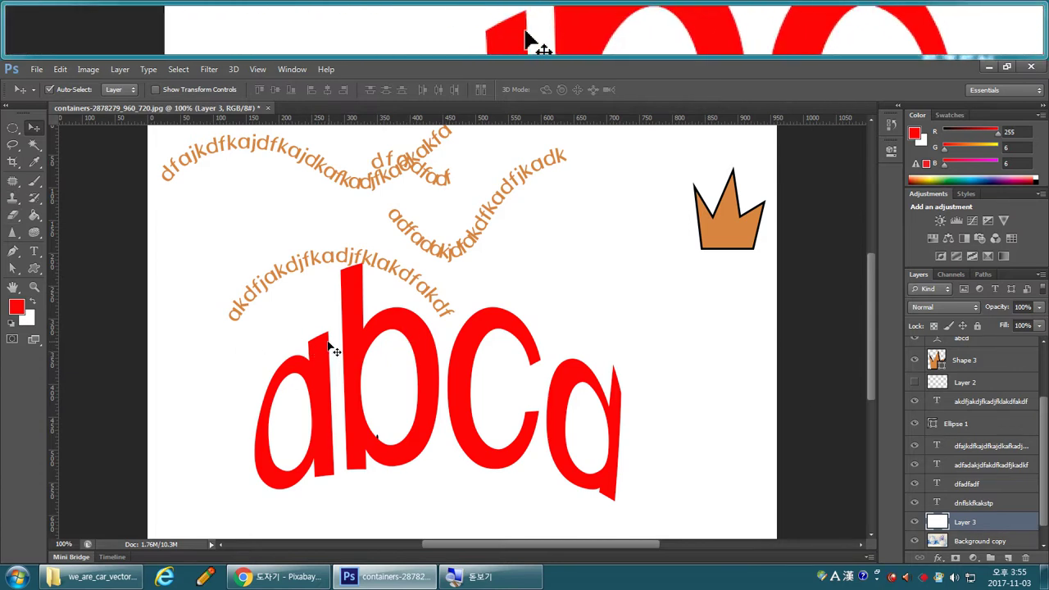
Move the warped abcd text slightly left on the white backdrop.
{"action": "left_click_drag", "start_coordinate": [356, 334], "coordinate": [336, 339]}
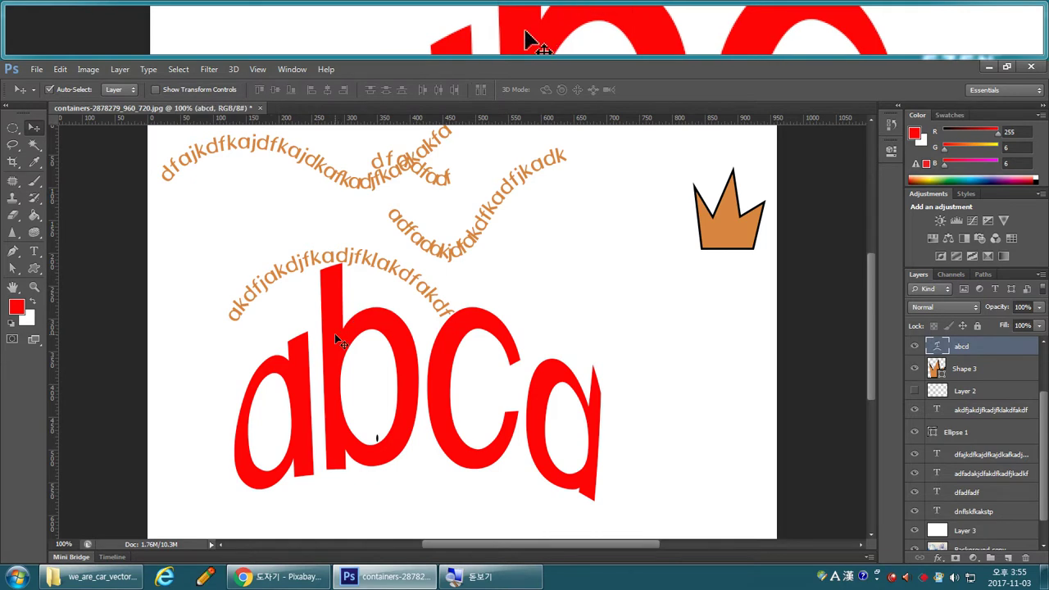